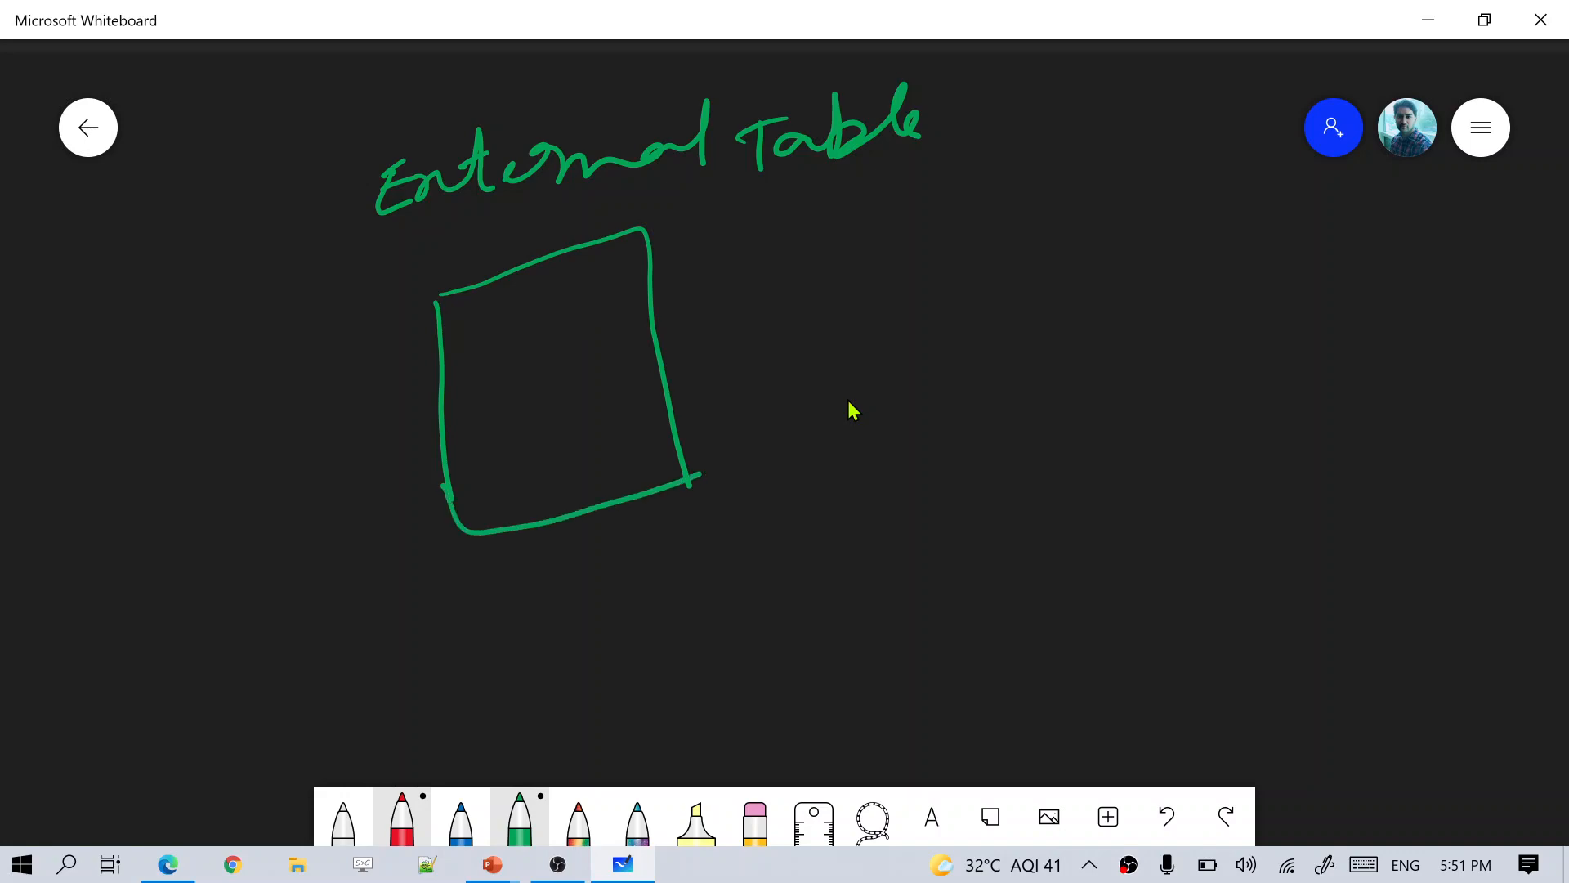
- Fill the rectangle under "External Table" with horizontal and vertical grid lines
left_click_drag(482, 330, 623, 291)
left_click_drag(448, 407, 632, 337)
left_click_drag(442, 455, 625, 399)
left_click_drag(464, 505, 637, 438)
left_click_drag(472, 269, 512, 509)
left_click_drag(533, 276, 574, 498)
mouse_move(575, 249)
left_mouse_down()
mouse_move(625, 492)
mouse_move(644, 488)
left_mouse_up()
- Draw an arrow from the table to a box labelled "ADLS gen2" containing a circled "file", and scribble a mark below the table
mouse_move(666, 360)
left_mouse_down()
mouse_move(907, 336)
mouse_move(932, 350)
left_mouse_up()
mouse_move(1061, 265)
left_mouse_down()
mouse_move(1067, 357)
mouse_move(1086, 323)
mouse_move(1163, 320)
left_mouse_up()
left_click(1087, 305)
mouse_move(996, 229)
left_mouse_down()
mouse_move(1138, 198)
mouse_move(1265, 576)
mouse_move(1037, 583)
mouse_move(1269, 566)
left_mouse_up()
left_click_drag(1031, 182, 1063, 181)
left_click_drag(1083, 121, 1091, 167)
mouse_move(1118, 110)
left_mouse_down()
mouse_move(1144, 157)
mouse_move(1194, 176)
mouse_move(1255, 168)
mouse_move(1328, 186)
left_mouse_up()
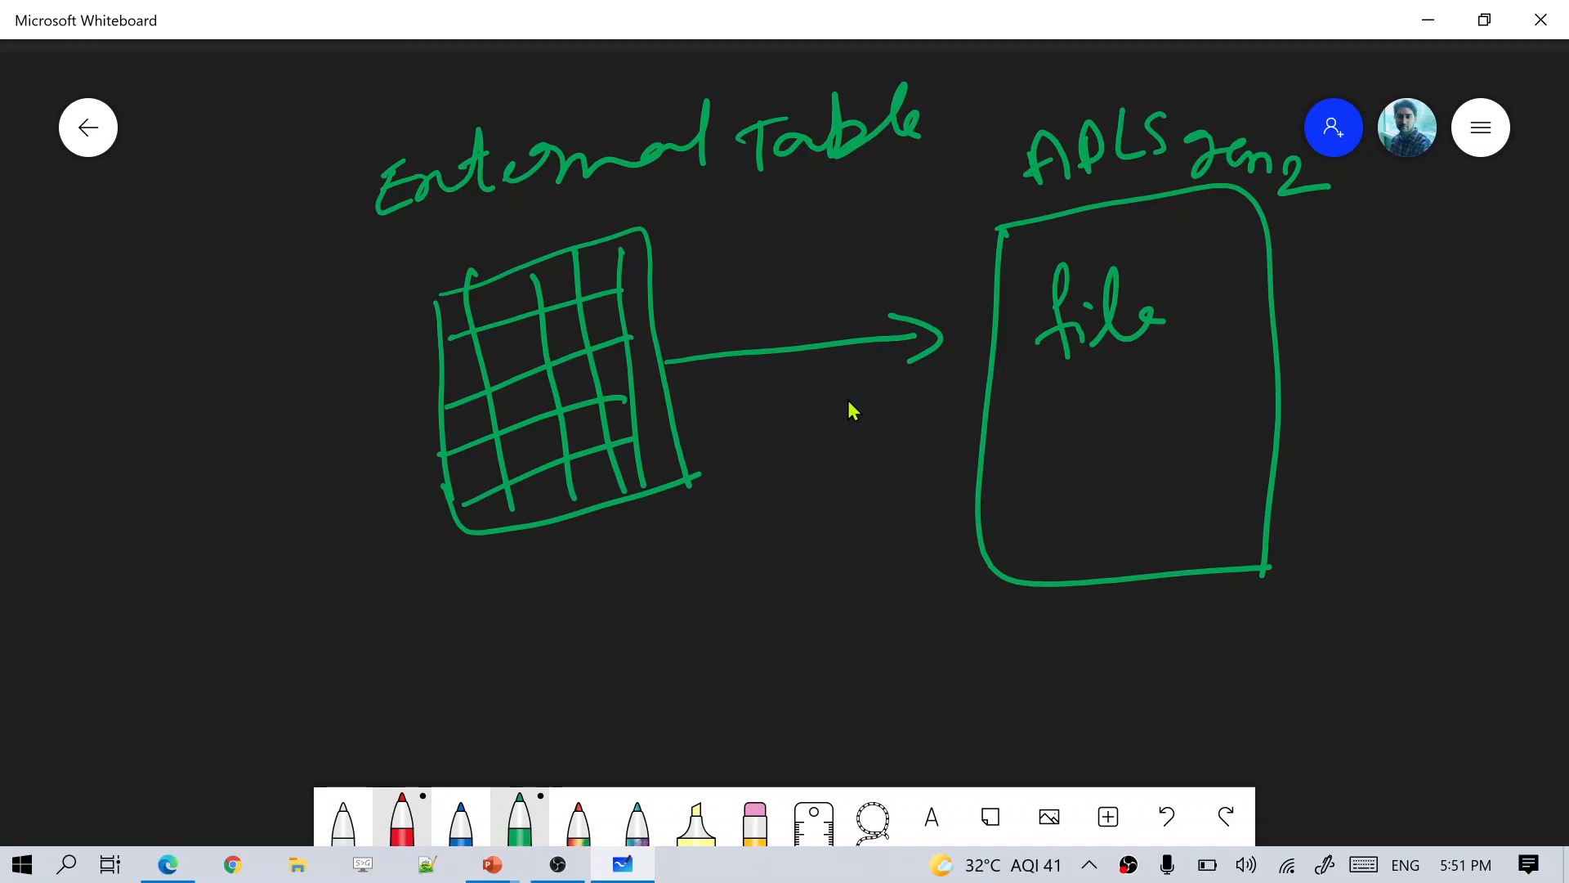
mouse_move(1028, 374)
left_mouse_down()
mouse_move(1112, 370)
mouse_move(1006, 323)
mouse_move(1107, 367)
mouse_move(1095, 376)
left_mouse_up()
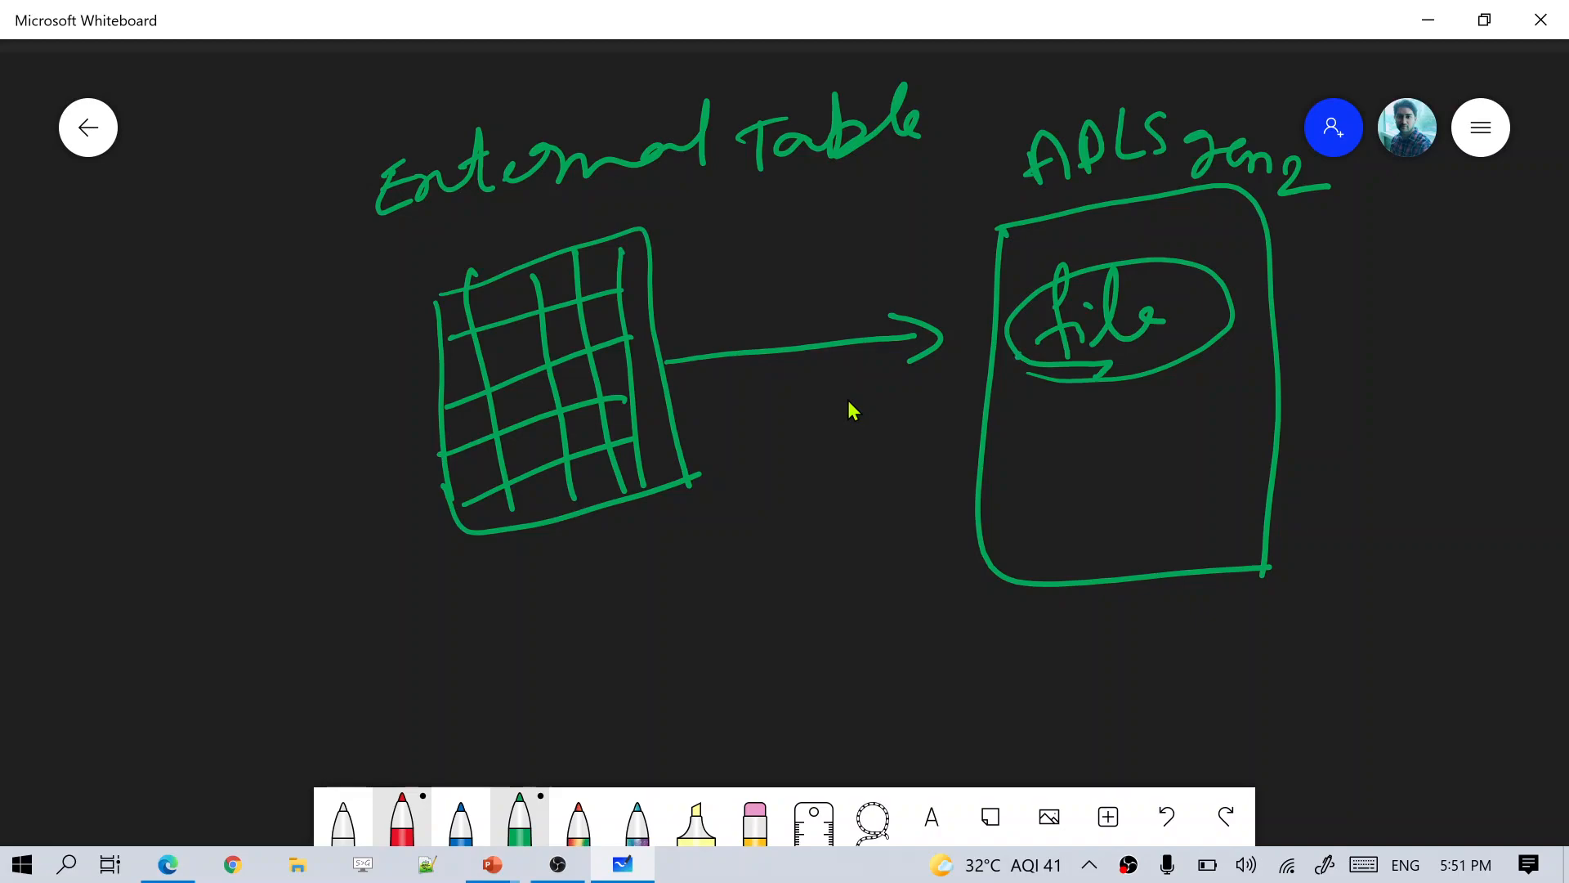
mouse_move(585, 573)
left_mouse_down()
mouse_move(666, 511)
mouse_move(690, 509)
mouse_move(625, 572)
mouse_move(717, 519)
left_mouse_up()
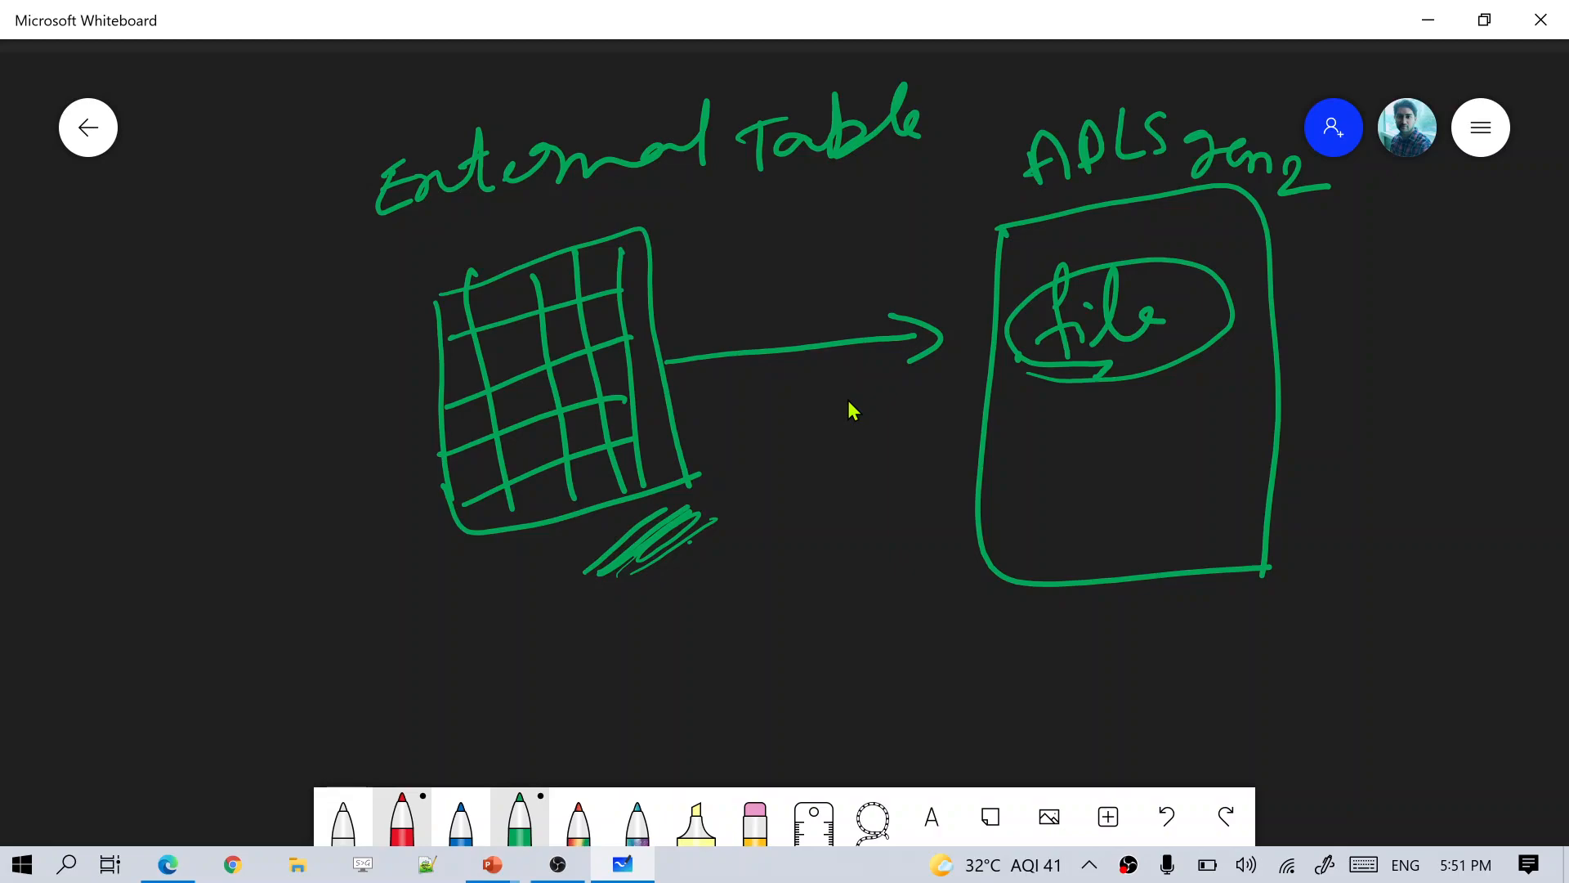
- Write "Data Source" and "File format" beside the table, and a circled "ET" beneath them
mouse_move(97, 377)
left_mouse_down()
mouse_move(189, 392)
mouse_move(233, 339)
mouse_move(269, 343)
mouse_move(364, 282)
mouse_move(404, 282)
left_mouse_up()
mouse_move(123, 468)
left_mouse_down()
mouse_move(123, 527)
mouse_move(214, 458)
mouse_move(262, 474)
mouse_move(294, 401)
mouse_move(380, 392)
mouse_move(399, 418)
left_mouse_up()
left_click_drag(383, 360, 397, 351)
left_click_drag(438, 226, 423, 250)
left_click_drag(435, 308, 424, 358)
mouse_move(163, 628)
left_mouse_down()
mouse_move(178, 677)
mouse_move(169, 650)
left_mouse_up()
mouse_move(212, 603)
left_mouse_down()
mouse_move(223, 638)
mouse_move(230, 595)
left_mouse_up()
mouse_move(244, 562)
left_mouse_down()
mouse_move(165, 725)
mouse_move(205, 582)
left_mouse_up()
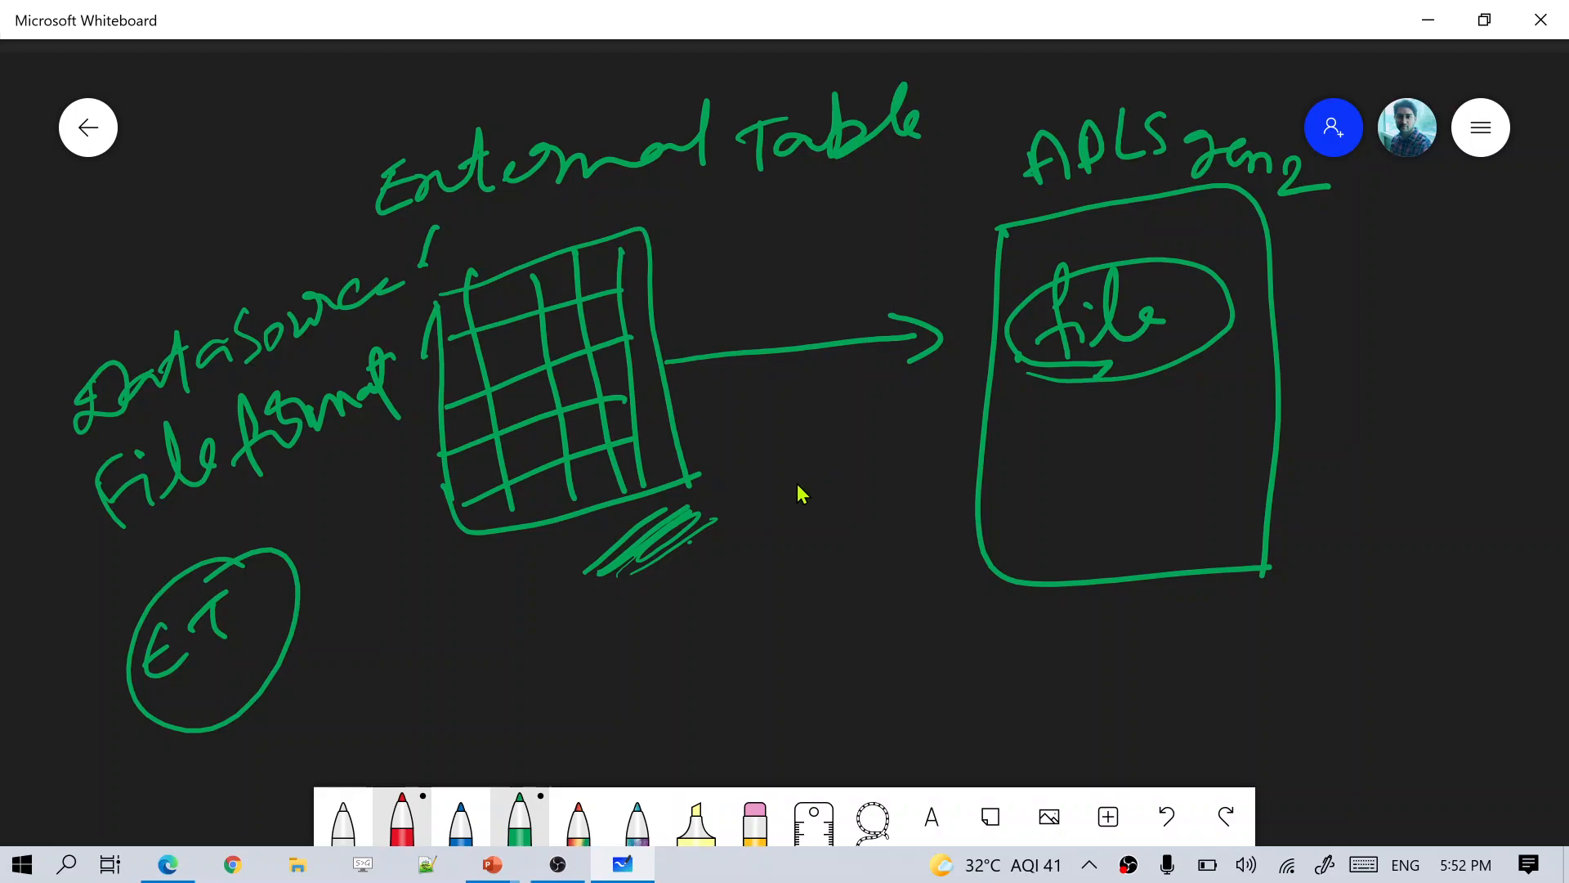
- Erase the table sketch and its notes, and write "create EDS" with "EFF" beneath it
mouse_move(294, 327)
left_mouse_down()
mouse_move(245, 327)
mouse_move(231, 294)
mouse_move(351, 449)
mouse_move(493, 168)
mouse_move(848, 105)
mouse_move(687, 430)
mouse_move(796, 482)
left_mouse_up()
mouse_move(281, 246)
left_mouse_down()
mouse_move(240, 285)
mouse_move(321, 254)
mouse_move(383, 264)
mouse_move(454, 222)
left_mouse_up()
left_click_drag(323, 234, 389, 196)
mouse_move(500, 200)
left_mouse_down()
mouse_move(507, 217)
mouse_move(562, 220)
left_mouse_up()
left_click_drag(519, 234, 585, 178)
mouse_move(627, 171)
left_mouse_down()
mouse_move(629, 231)
mouse_move(614, 226)
left_mouse_up()
mouse_move(730, 140)
left_mouse_down()
mouse_move(723, 201)
mouse_move(658, 221)
left_mouse_up()
left_click_drag(525, 300, 592, 327)
mouse_move(533, 337)
left_mouse_down()
mouse_move(586, 317)
mouse_move(578, 287)
left_mouse_up()
mouse_move(686, 266)
left_mouse_down()
mouse_move(662, 351)
mouse_move(719, 280)
left_mouse_up()
mouse_move(756, 256)
left_mouse_down()
mouse_move(719, 320)
mouse_move(769, 277)
left_mouse_up()
- Draw an arrow from "EDS" to a circled "cred" and add a tick stroke at both "EDS" and "EFF"
left_click(809, 140)
mouse_move(753, 182)
left_mouse_down()
mouse_move(821, 152)
mouse_move(831, 168)
left_mouse_up()
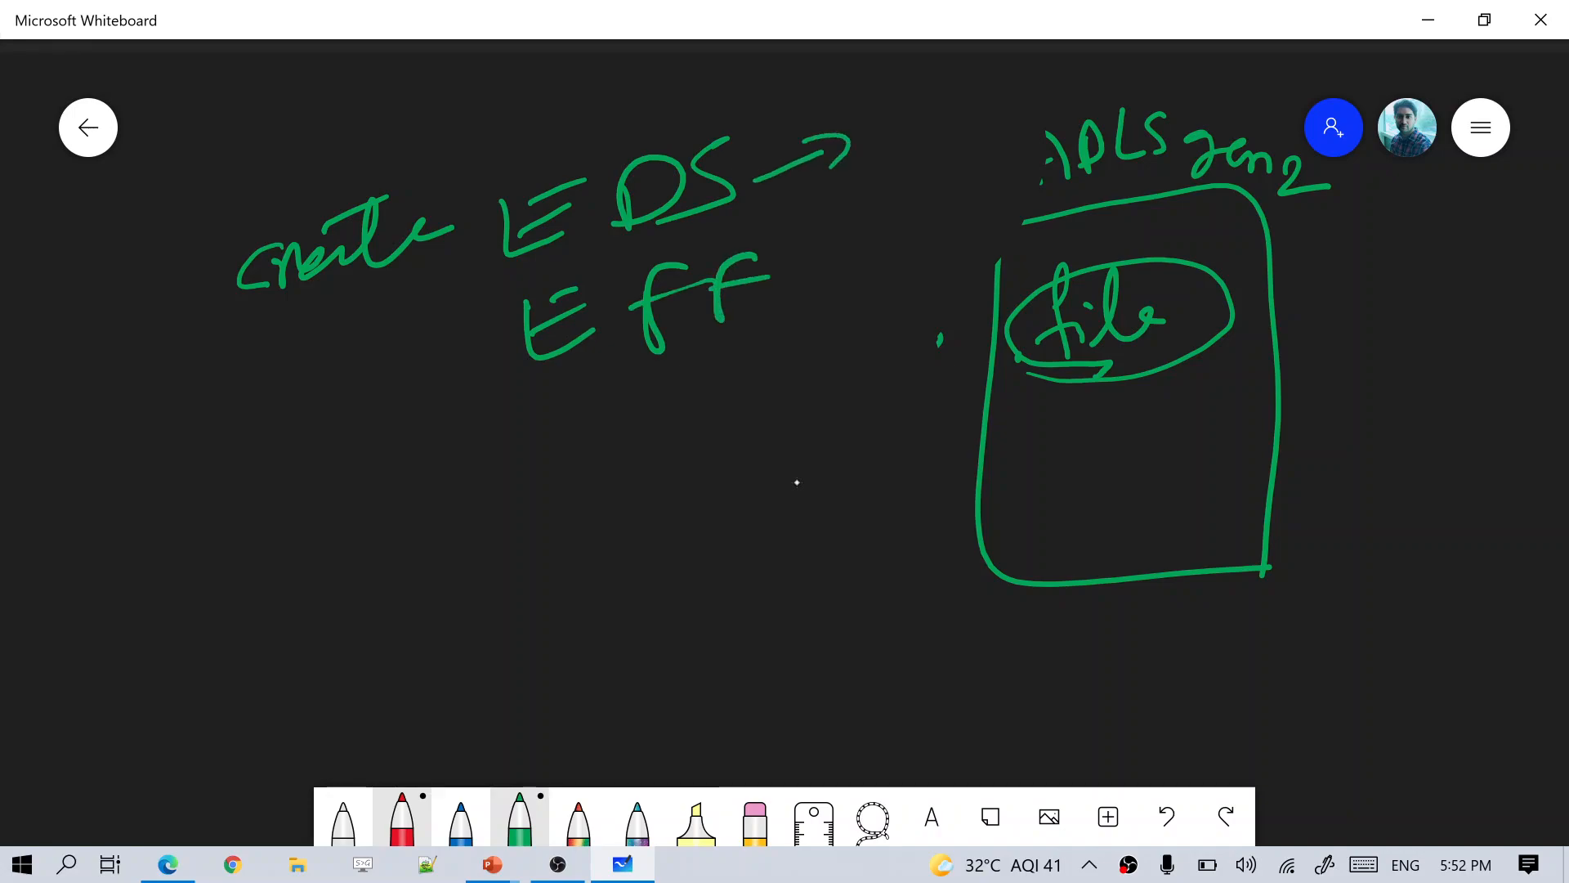
mouse_move(901, 112)
left_mouse_down()
mouse_move(924, 134)
mouse_move(1021, 58)
mouse_move(1031, 92)
left_mouse_up()
left_click_drag(429, 280, 543, 166)
left_click_drag(459, 417, 618, 252)
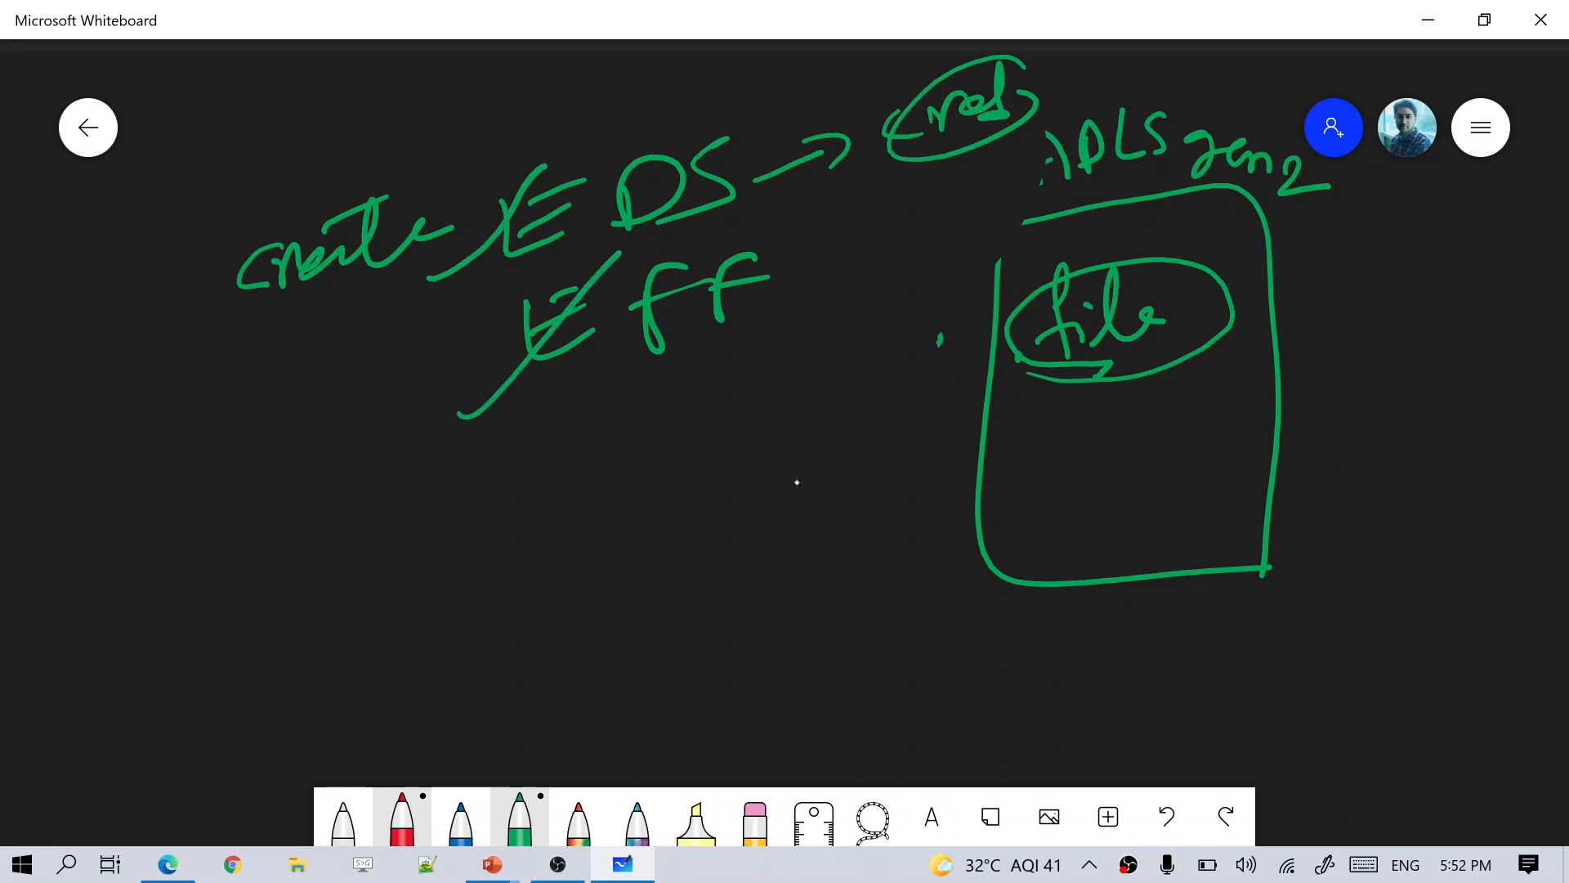
- Write "Create Ext Table" below the EFF line and add a few short placeholder strokes beneath it
left_click_drag(366, 481, 376, 527)
left_click_drag(394, 503, 454, 486)
mouse_move(459, 429)
left_mouse_down()
mouse_move(482, 500)
mouse_move(515, 451)
left_mouse_up()
left_click(597, 440)
mouse_move(615, 435)
left_mouse_down()
mouse_move(617, 472)
mouse_move(652, 430)
left_mouse_up()
mouse_move(691, 392)
left_mouse_down()
mouse_move(687, 447)
mouse_move(703, 398)
left_mouse_up()
mouse_move(786, 376)
left_mouse_down()
mouse_move(788, 423)
mouse_move(791, 368)
left_mouse_up()
mouse_move(817, 389)
left_mouse_down()
mouse_move(856, 343)
mouse_move(889, 353)
left_mouse_up()
left_click_drag(892, 319, 923, 355)
mouse_move(546, 513)
left_mouse_down()
mouse_move(564, 553)
mouse_move(672, 499)
left_mouse_up()
left_click_drag(677, 564, 726, 545)
left_click_drag(760, 604, 719, 620)
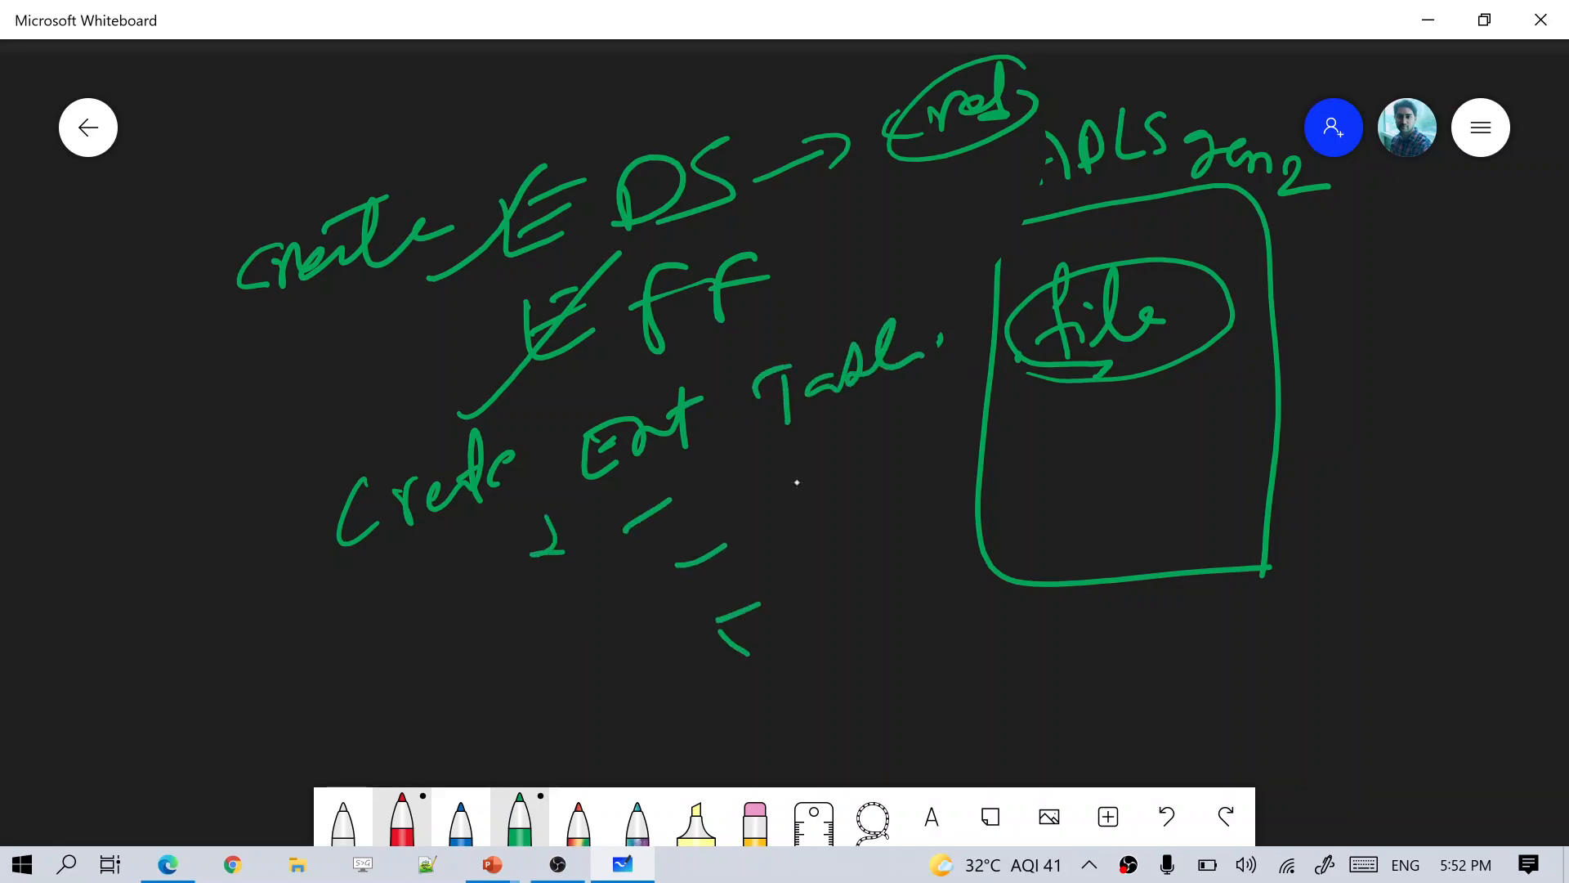
- Switch to the PowerPoint slide show and underline "right-click" and "Data Lake exploration" on the slide
key("alt+Tab")
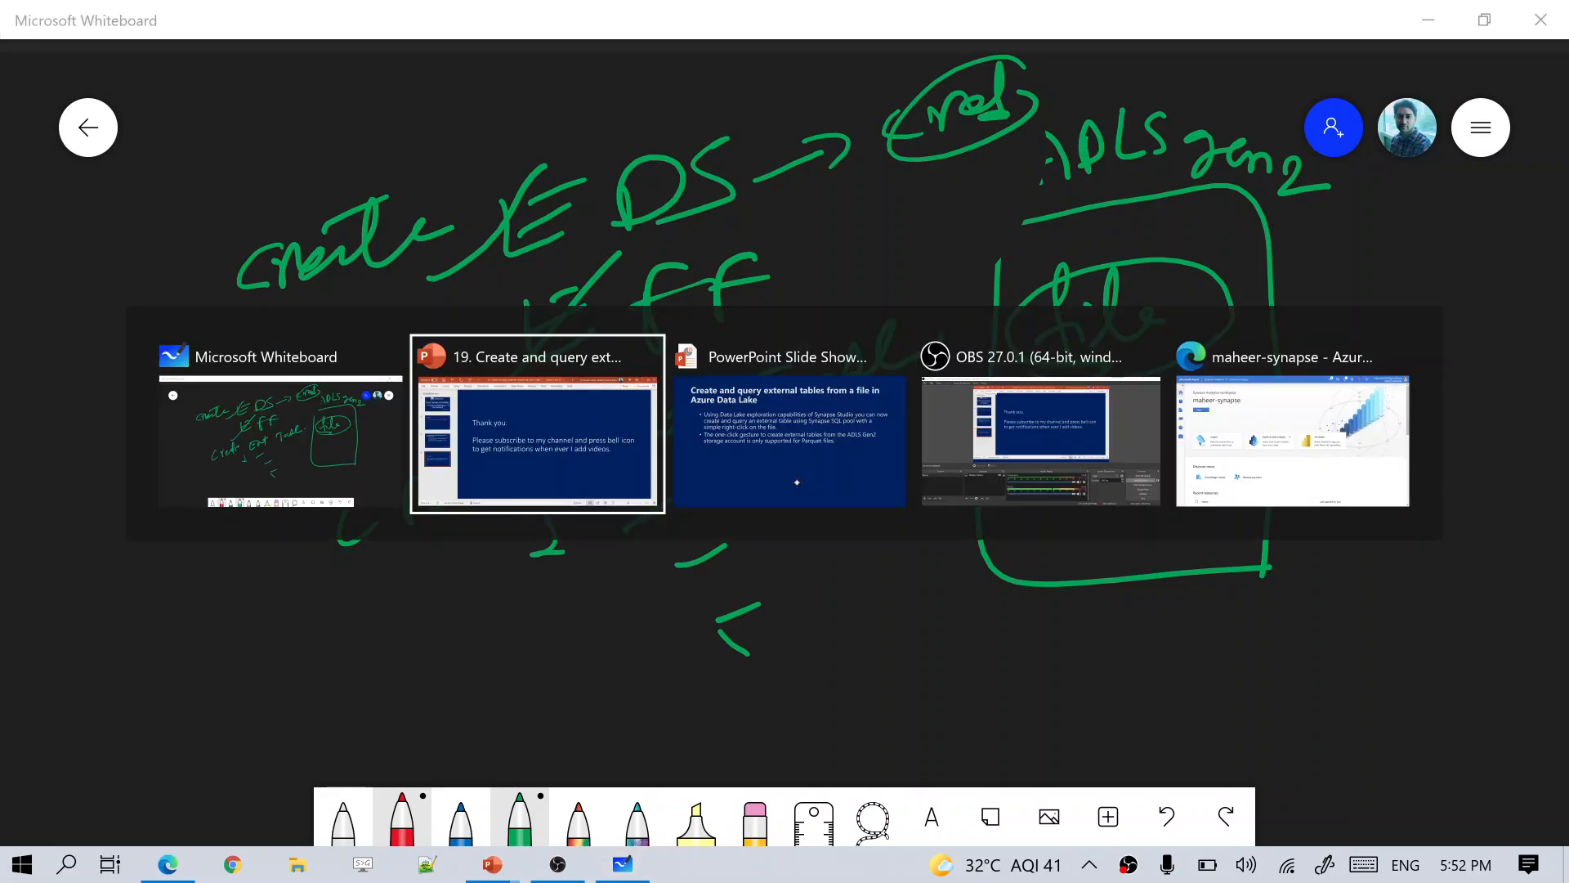
key("Tab")
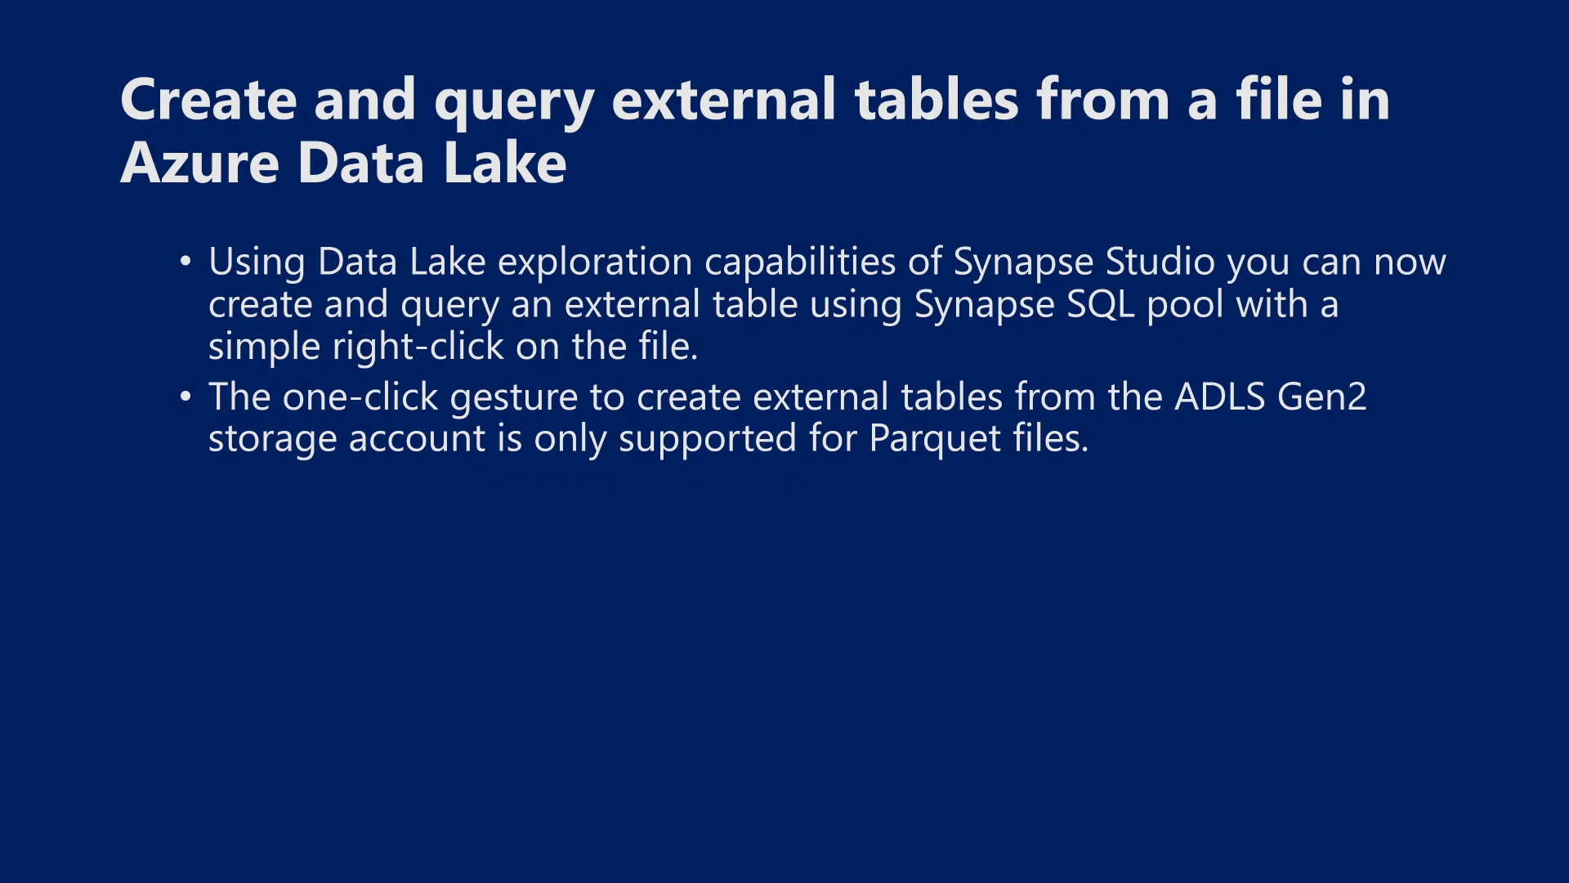
mouse_move(313, 381)
left_mouse_down()
mouse_move(510, 371)
mouse_move(352, 375)
left_mouse_up()
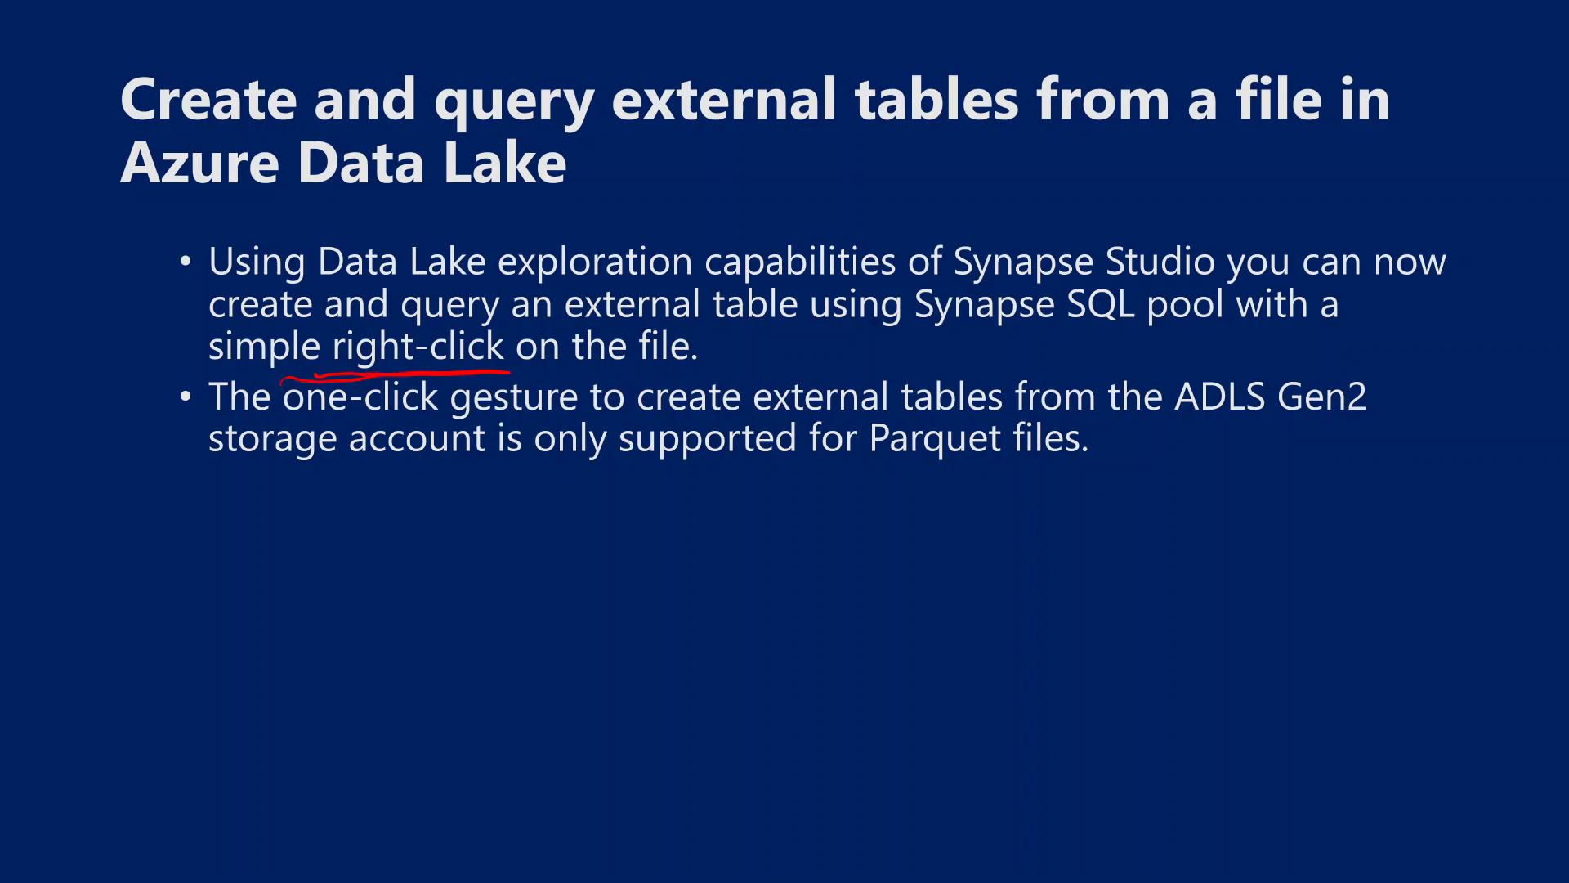
left_click_drag(463, 279, 674, 284)
- Switch to Synapse Studio, widen the linked data list and open the synapsedemo storage container
key("alt+Tab")
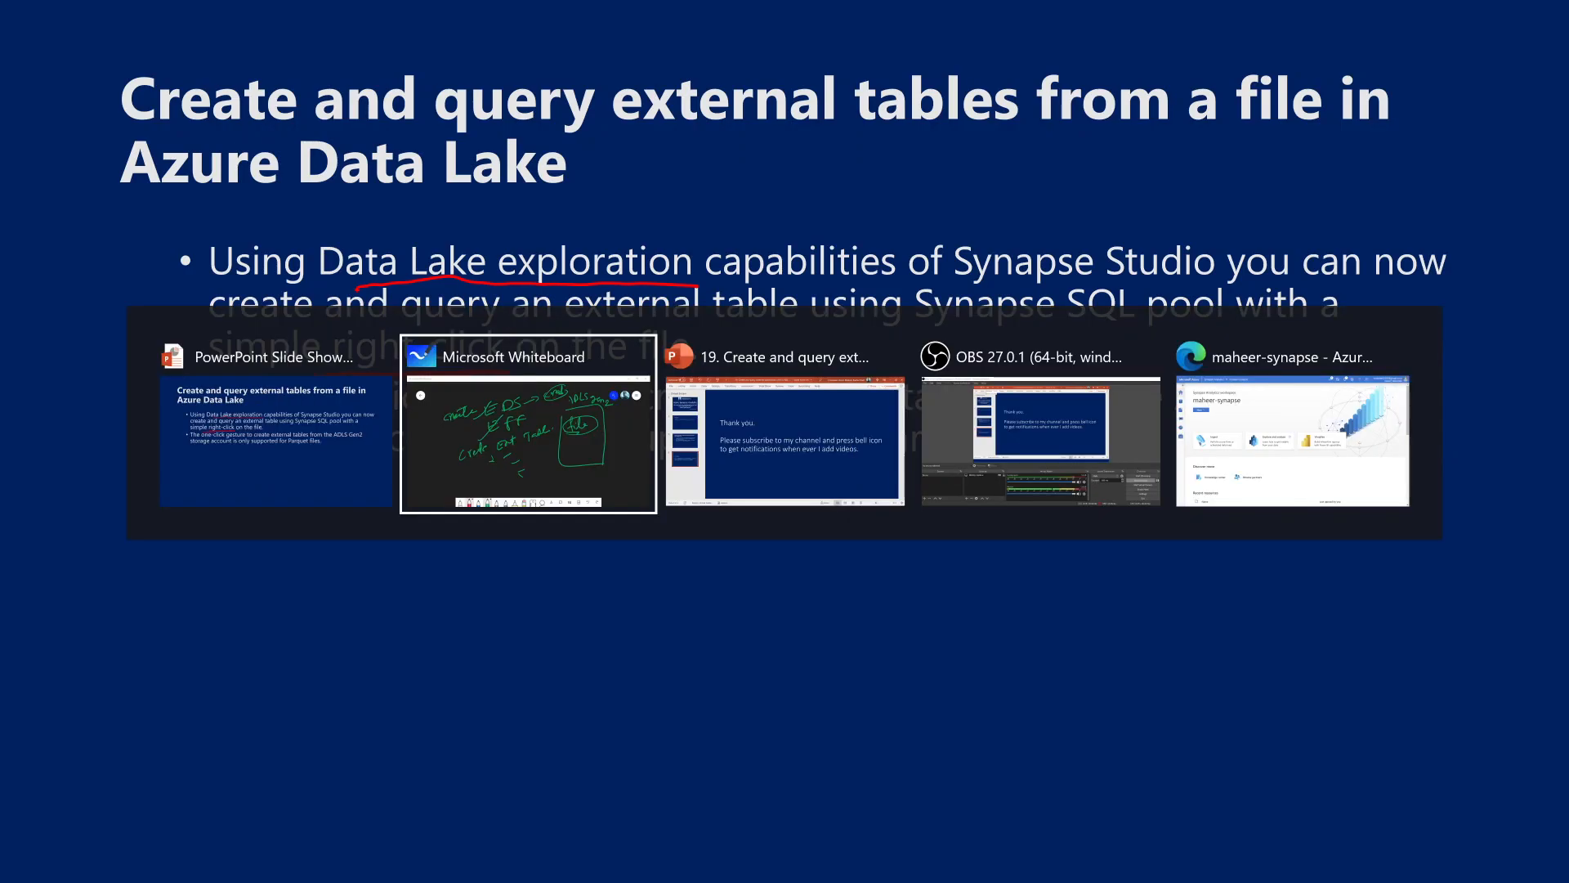
key("alt+Tab")
key("alt+Tab")
key("alt+Tab")
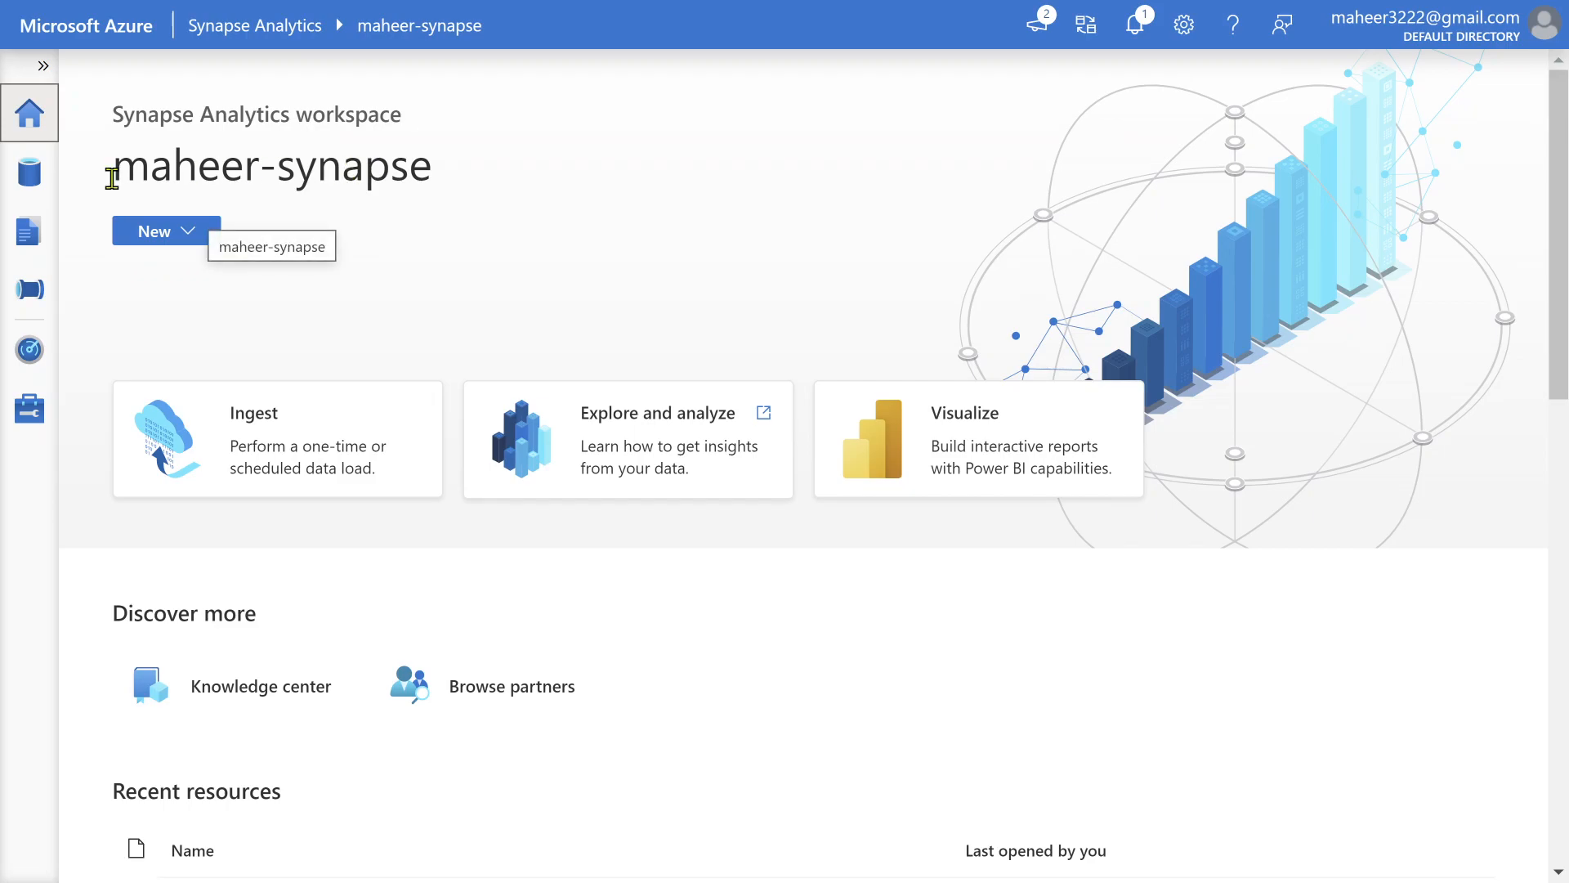
left_click_drag(157, 176, 368, 182)
left_click(25, 190)
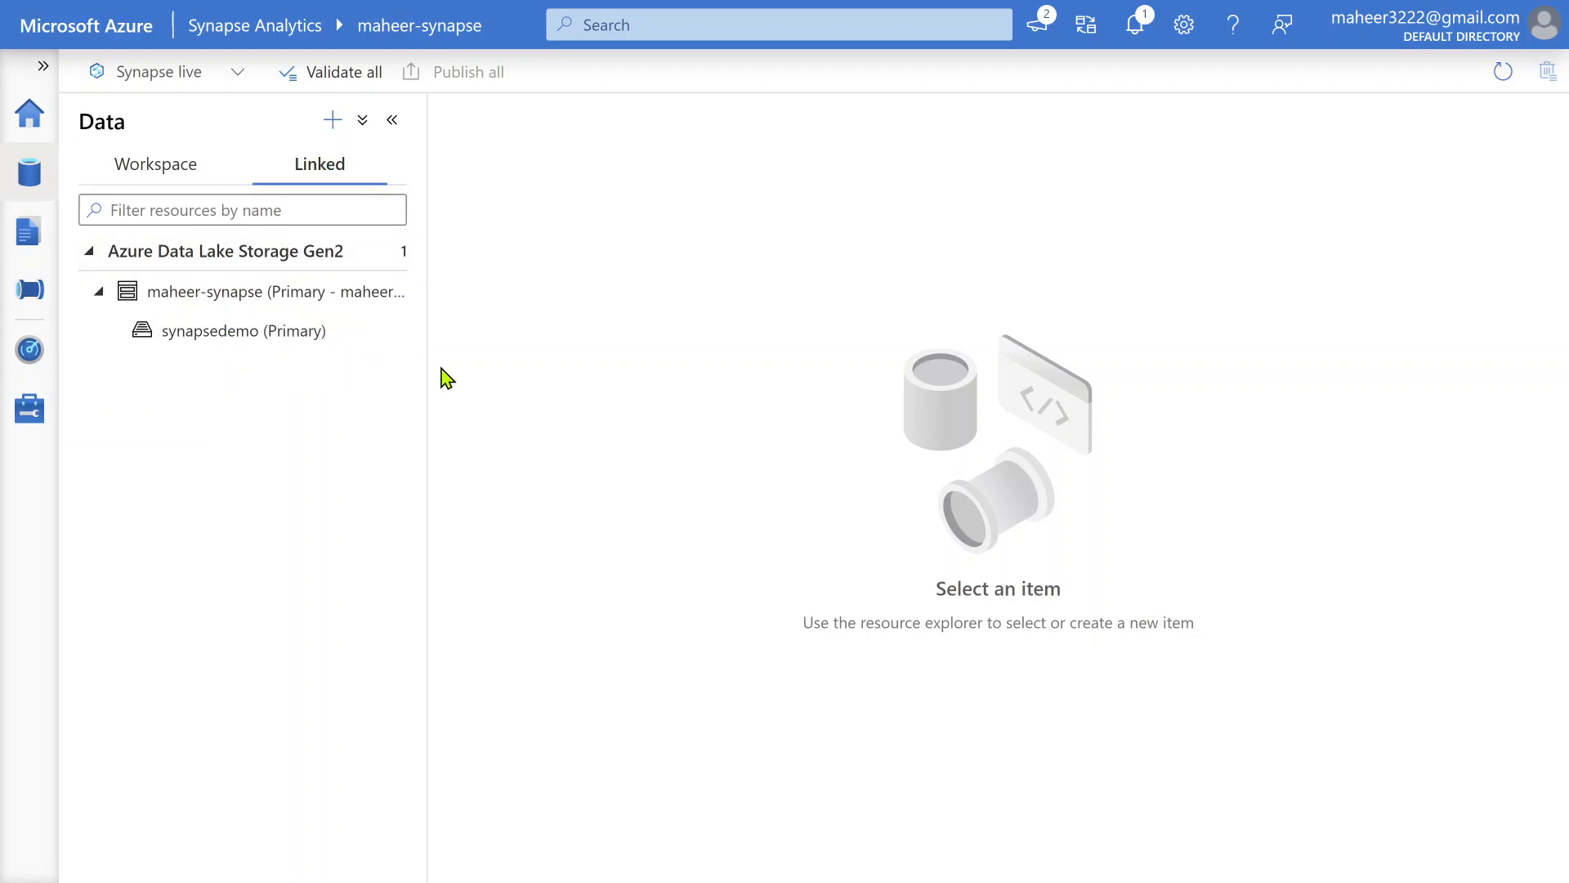
left_click_drag(425, 376, 596, 375)
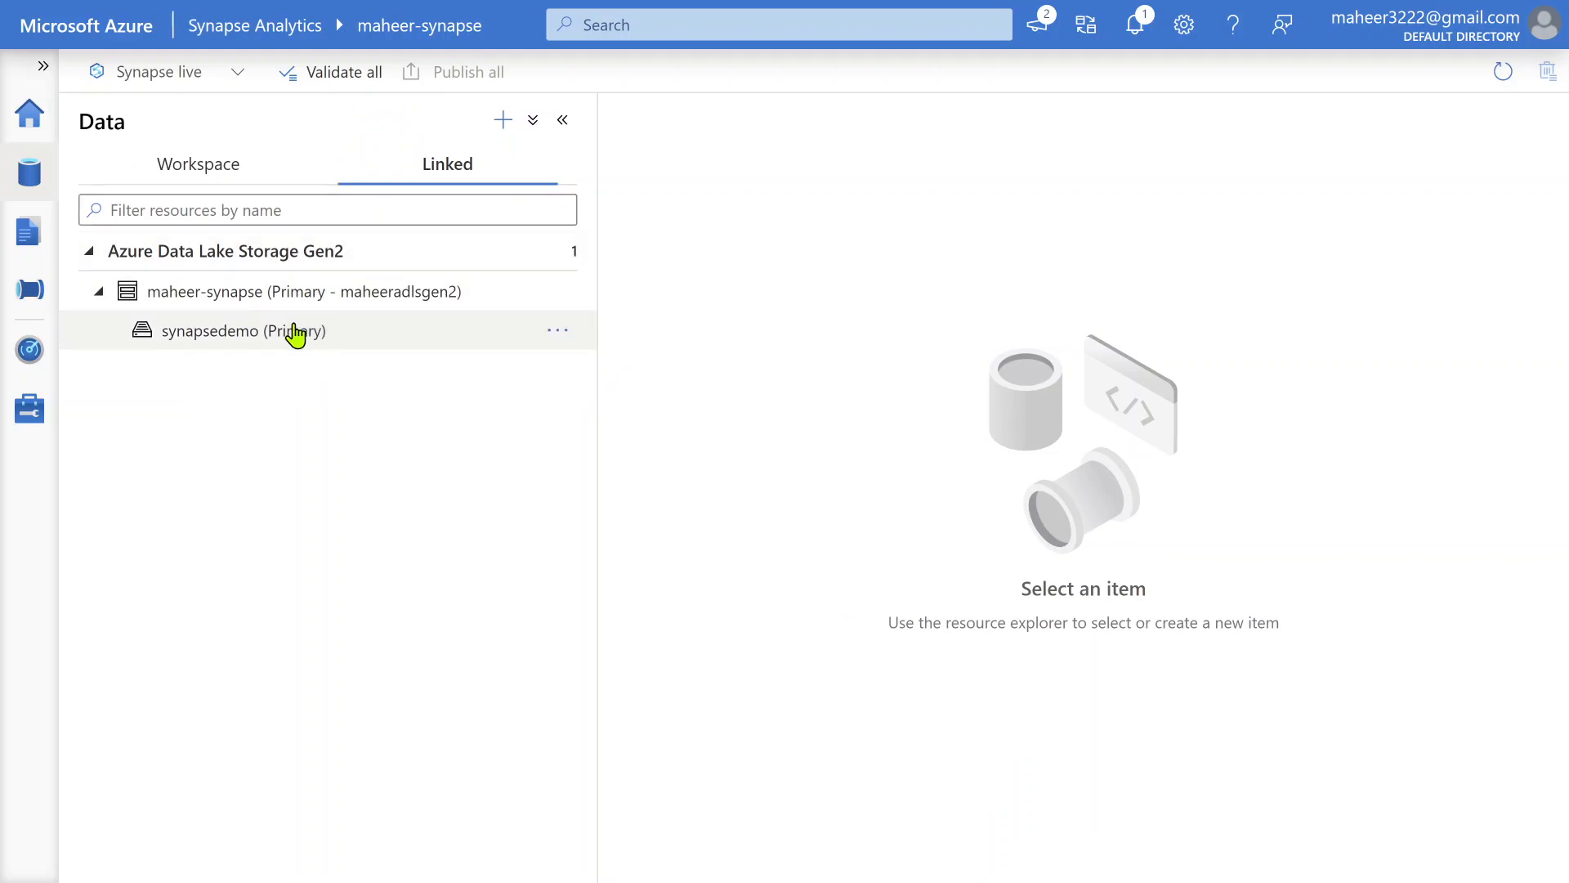
left_click(294, 332)
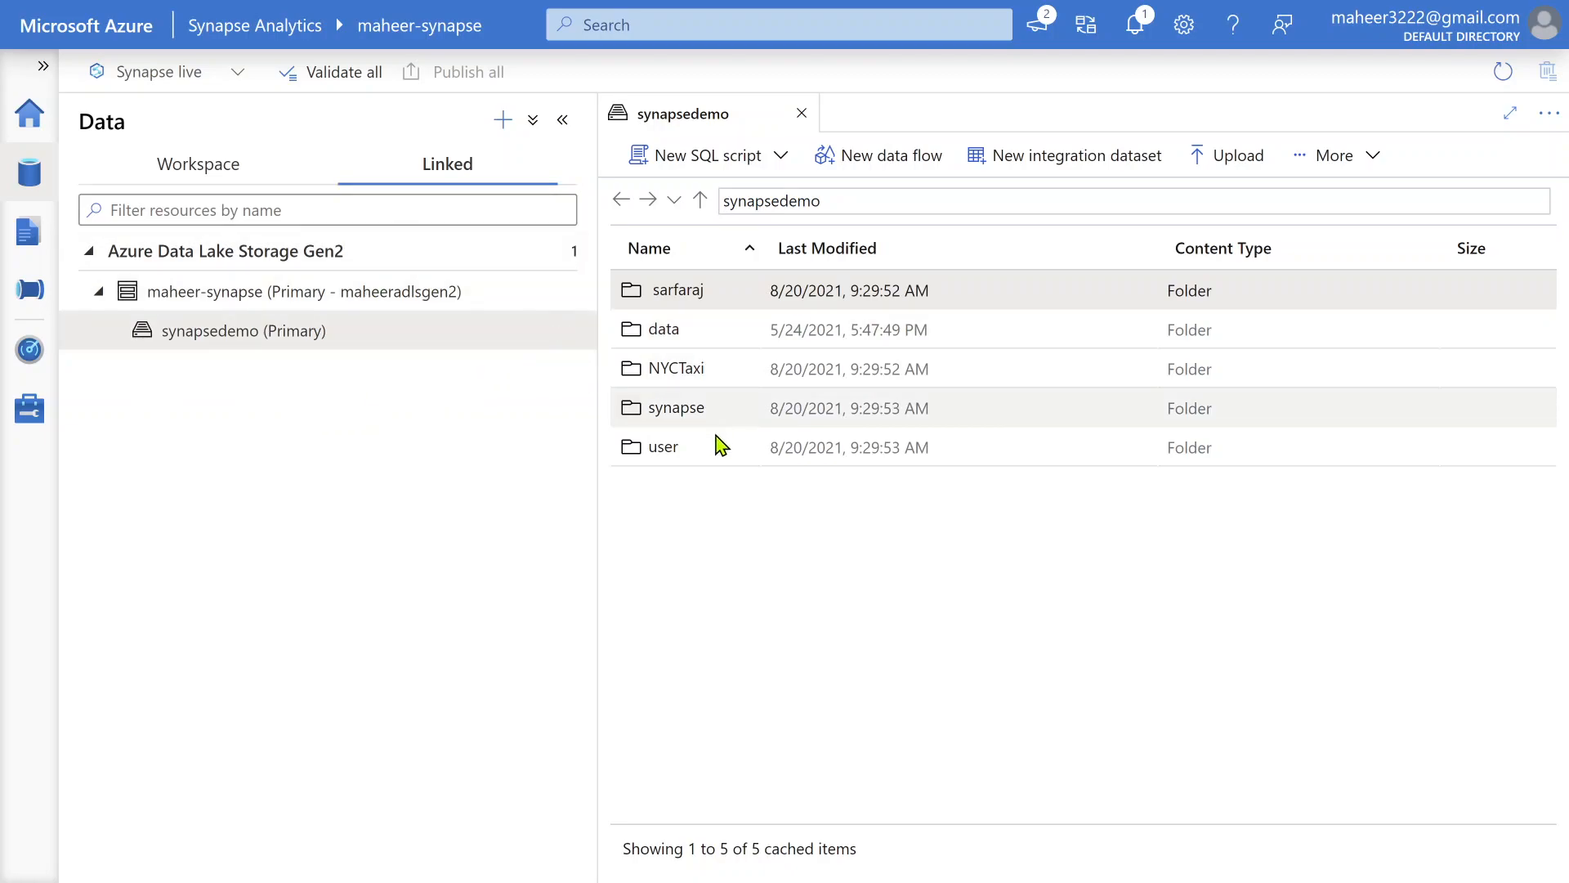
- Underline "Synapse Studio" on the PowerPoint slide and return to the synapsedemo container in Synapse Studio
key("alt+Tab")
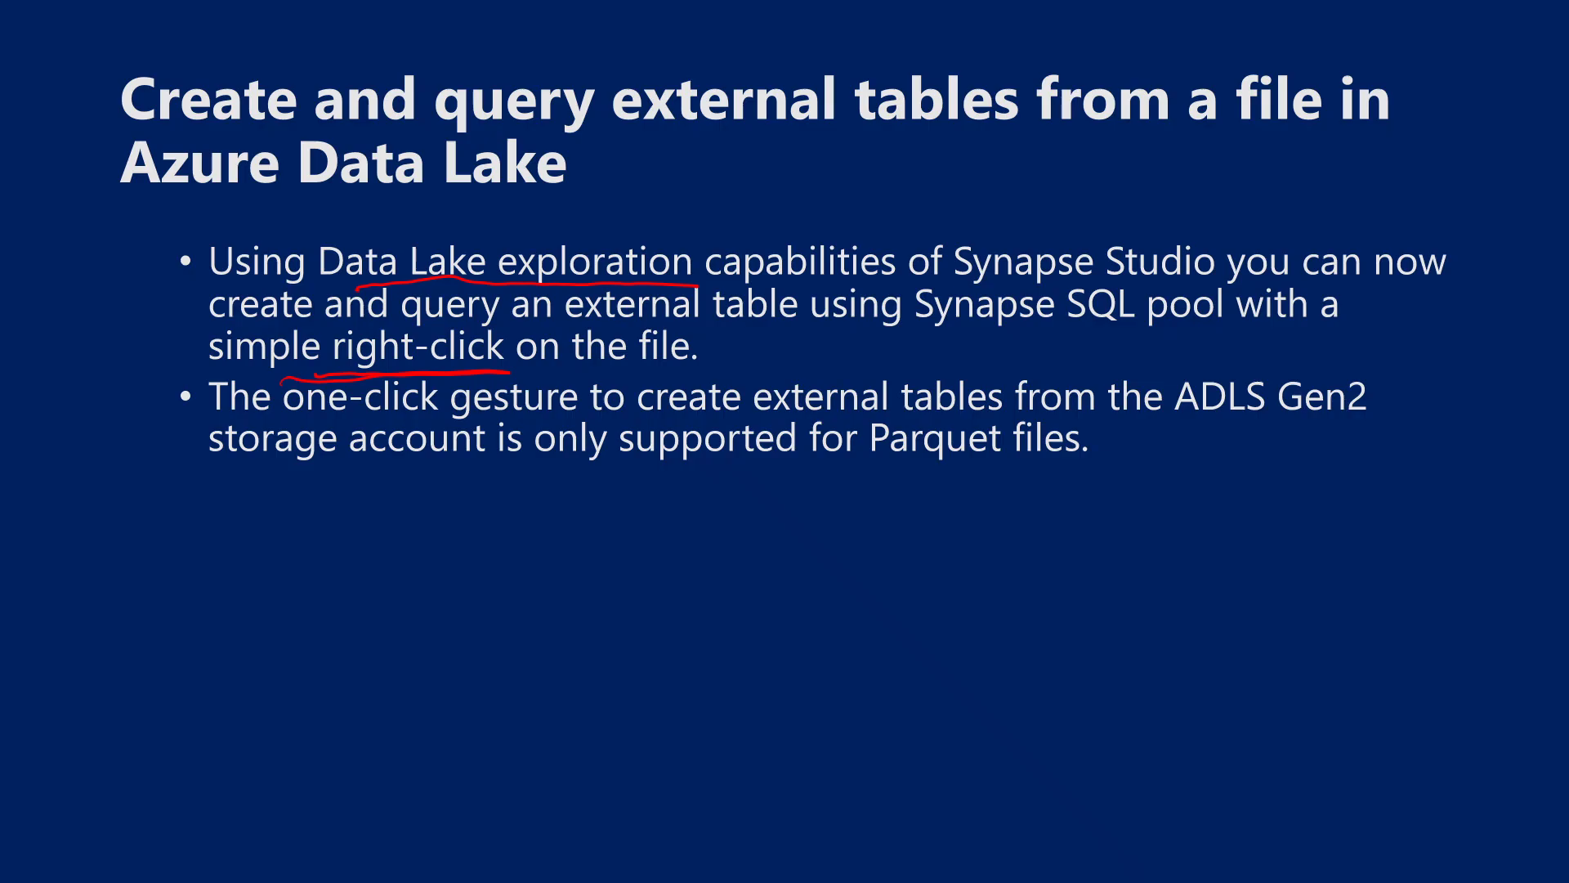
left_click_drag(917, 284, 1152, 279)
key("alt+Tab")
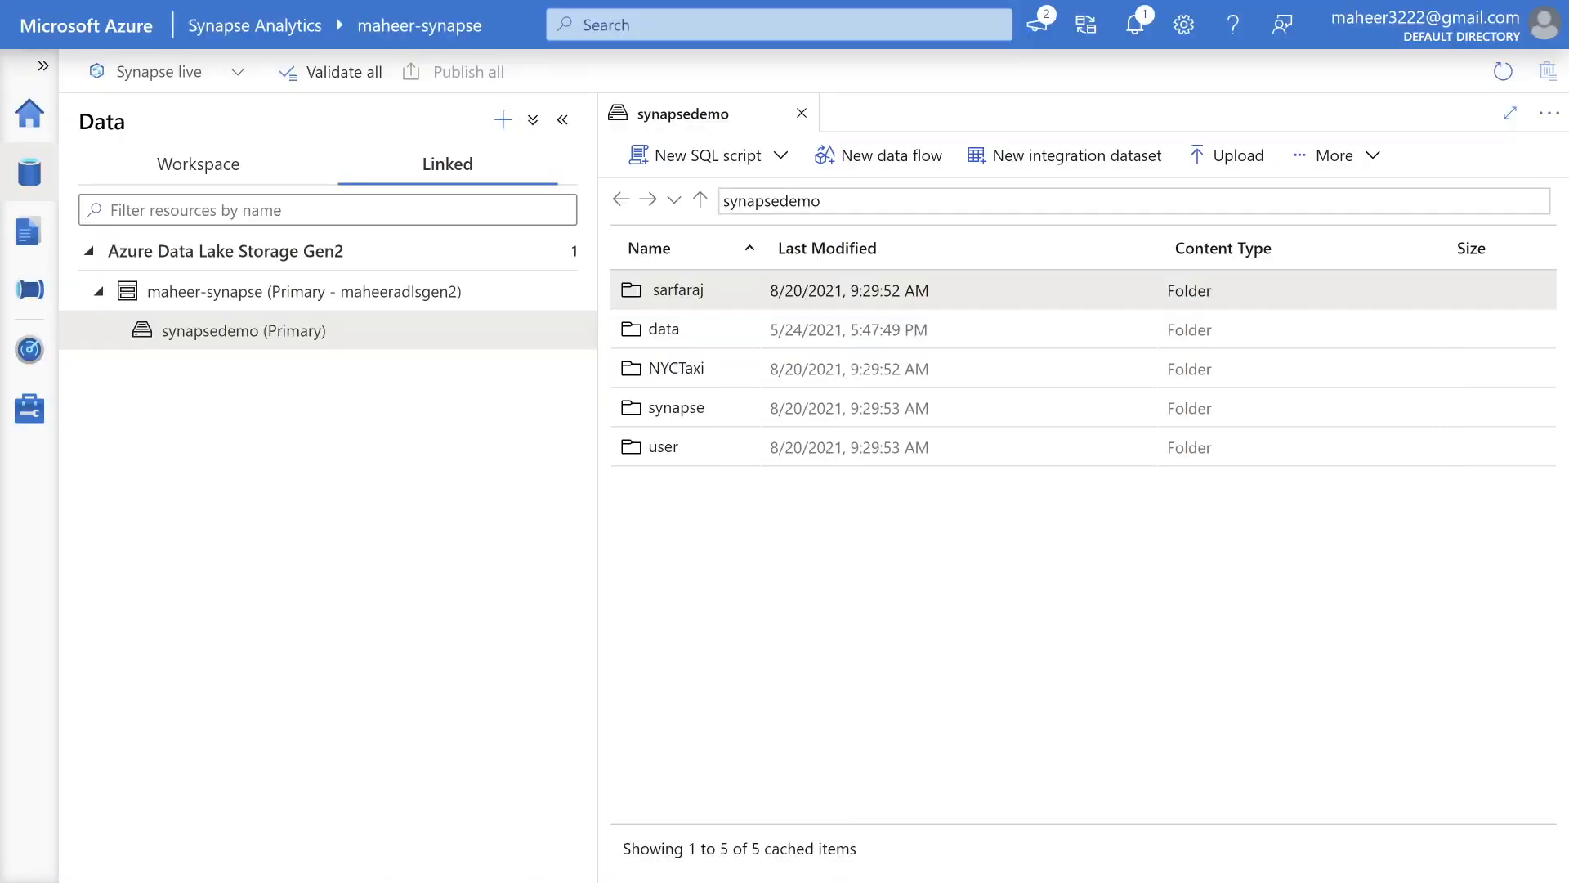
- Open the data folder and start creating an external table from NYCTripSmall.parquet
double_click(670, 331)
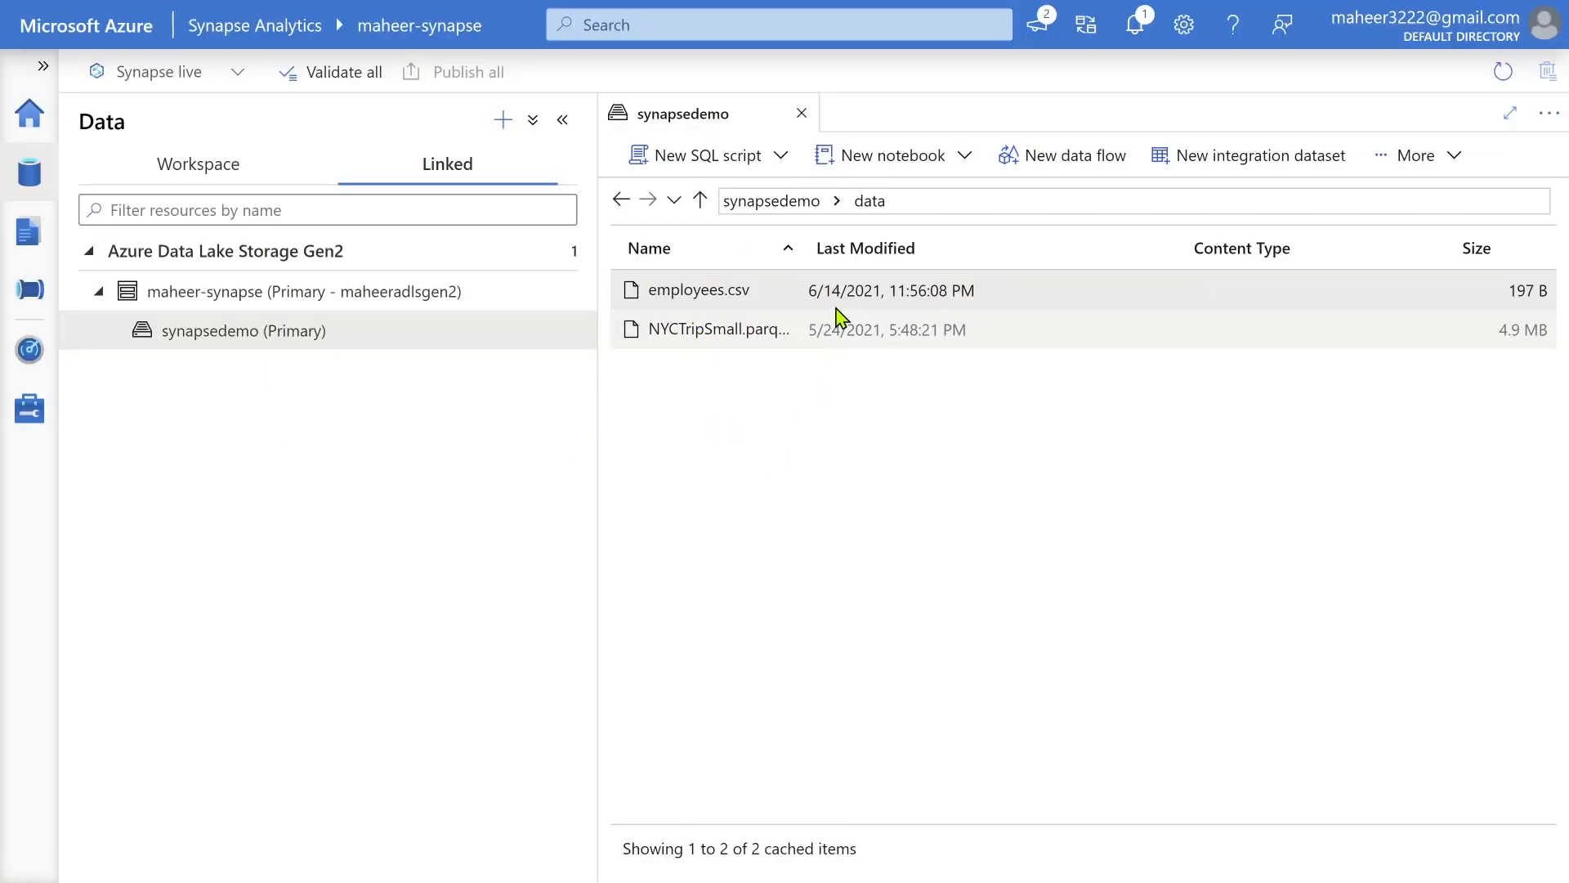
left_click_drag(801, 248, 1041, 260)
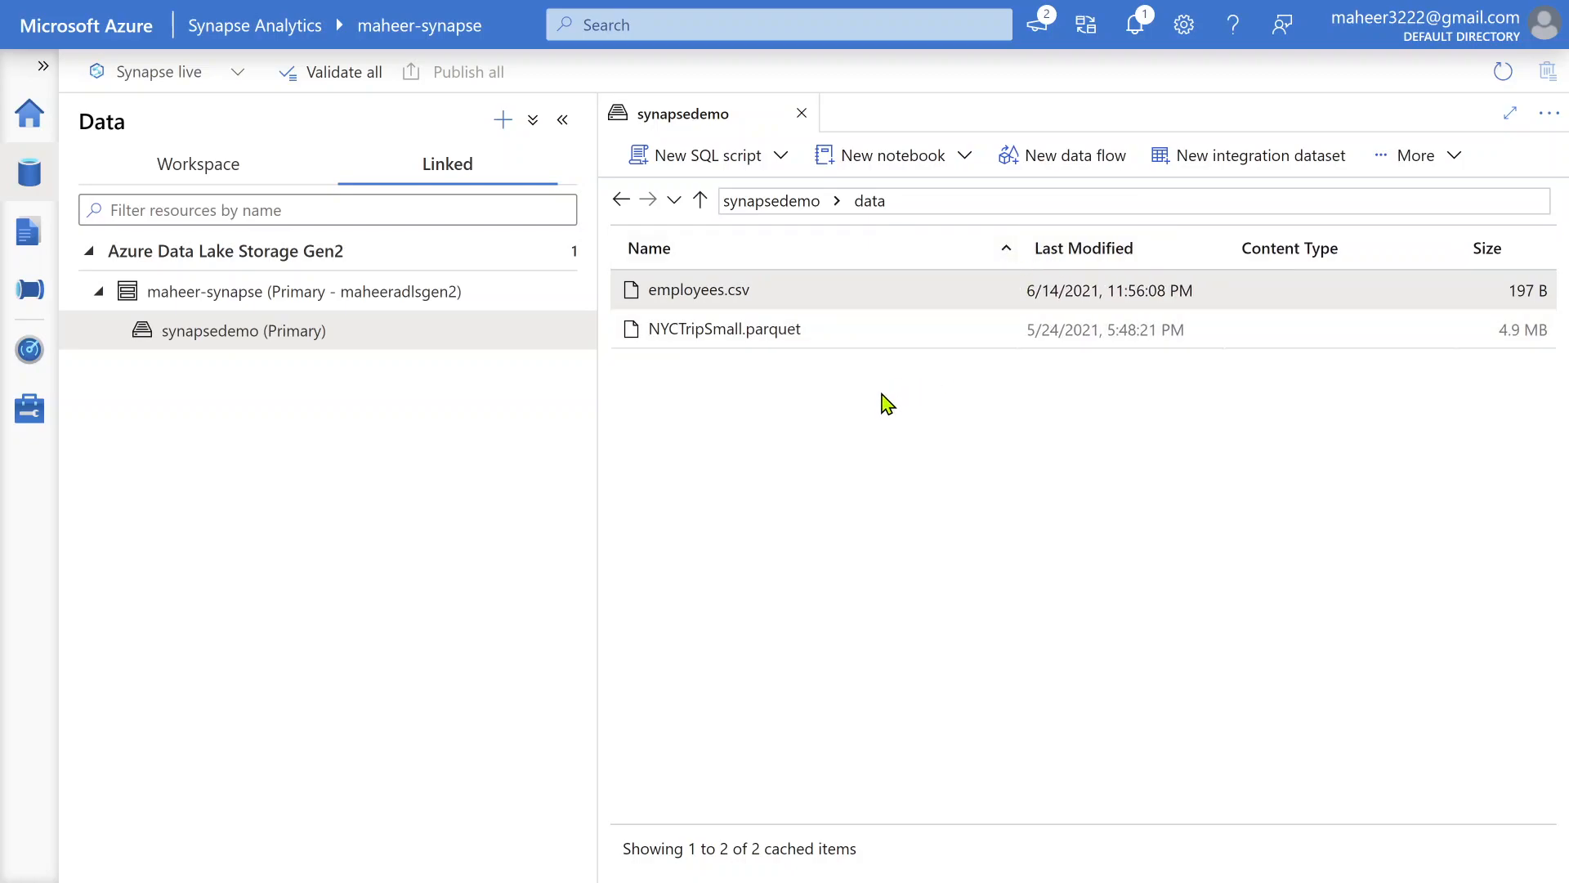
left_click(709, 335)
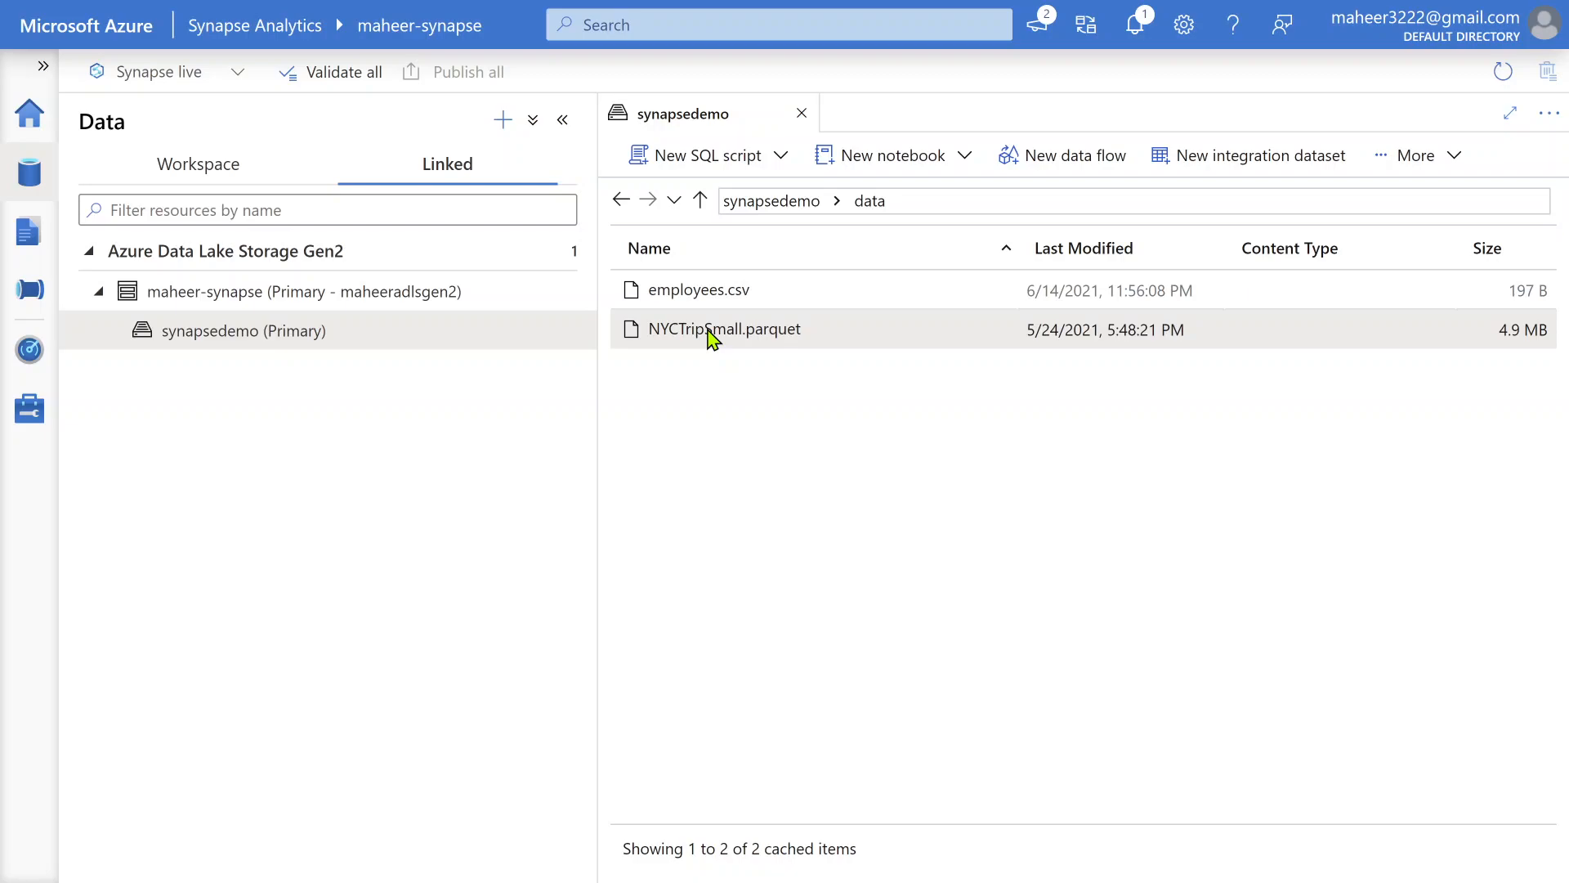
right_click(710, 337)
mouse_move(760, 357)
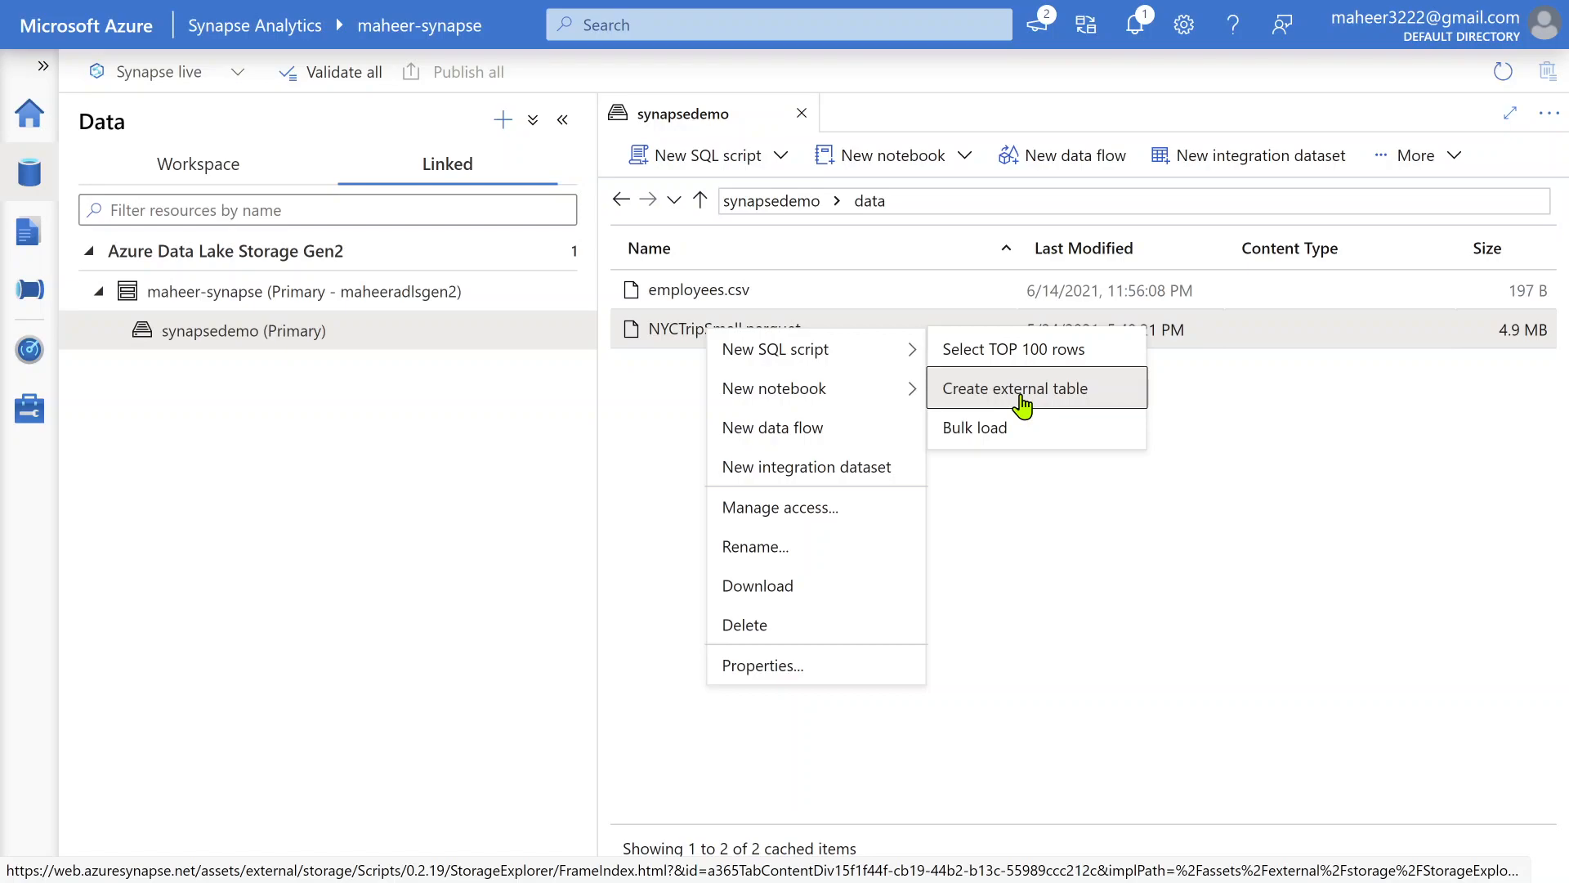
left_click(1020, 396)
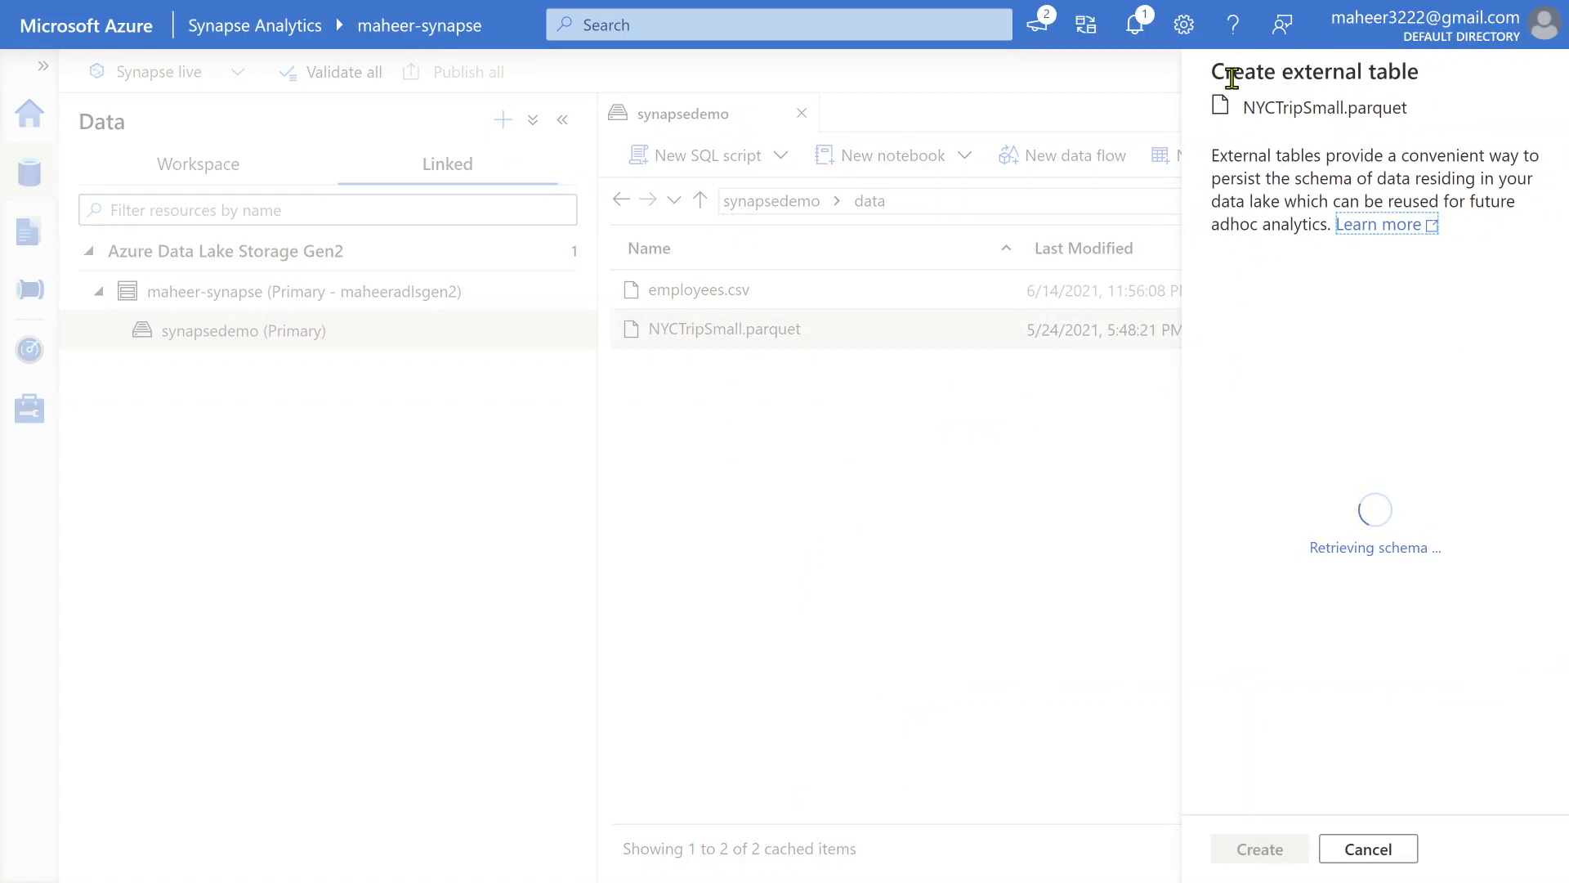
left_click_drag(1232, 72, 1389, 74)
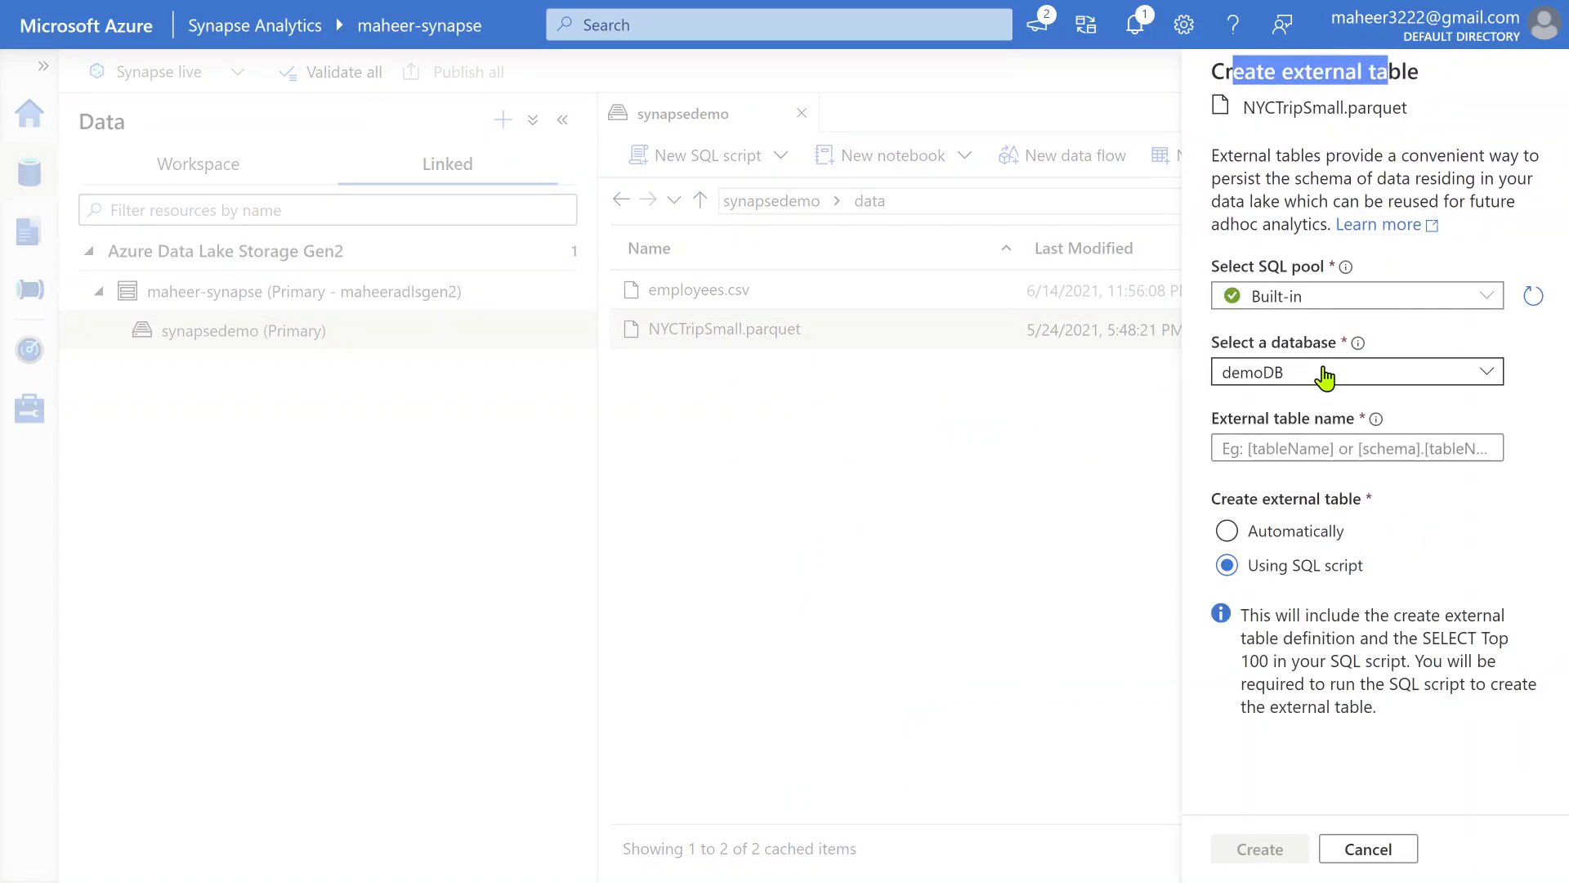
- Choose the Built-in SQL pool and the demoDB database for the external table
left_click(1301, 304)
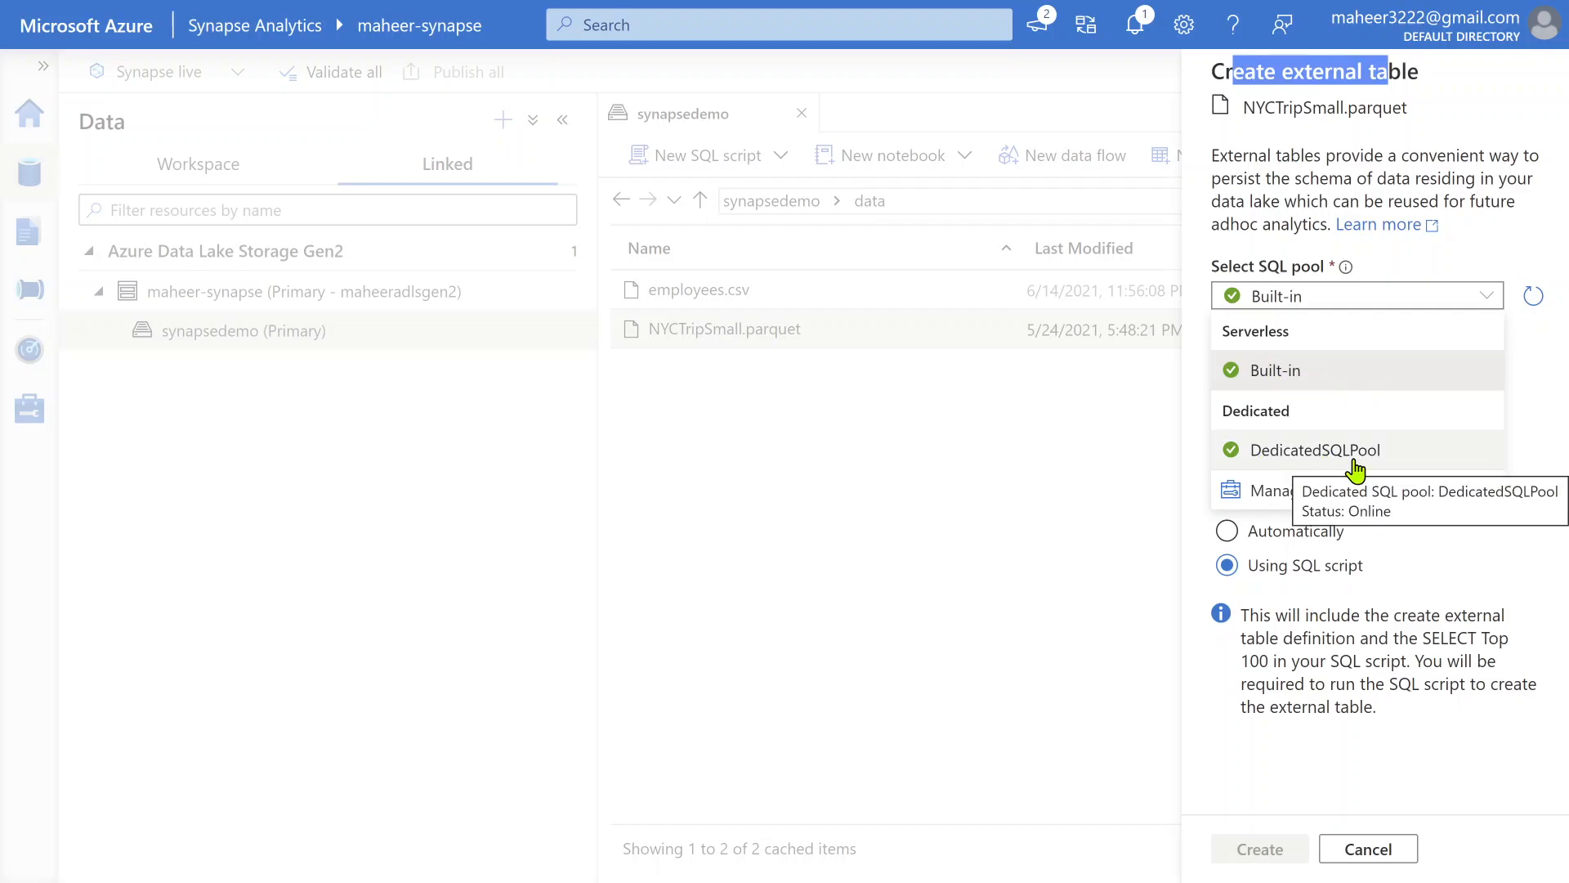
left_click(1379, 391)
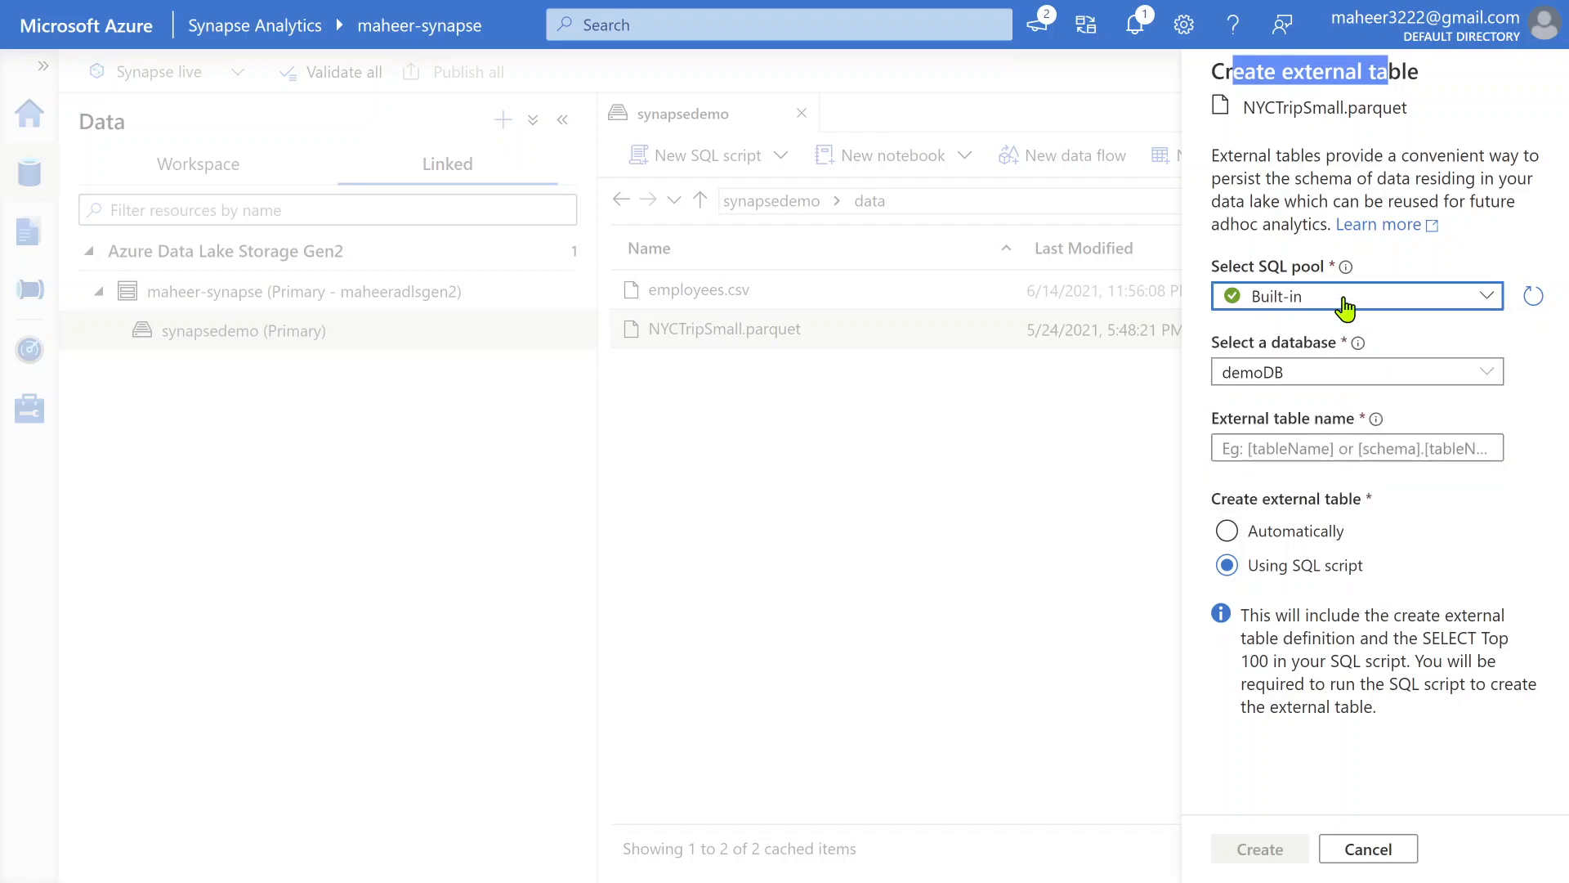
left_click(1287, 382)
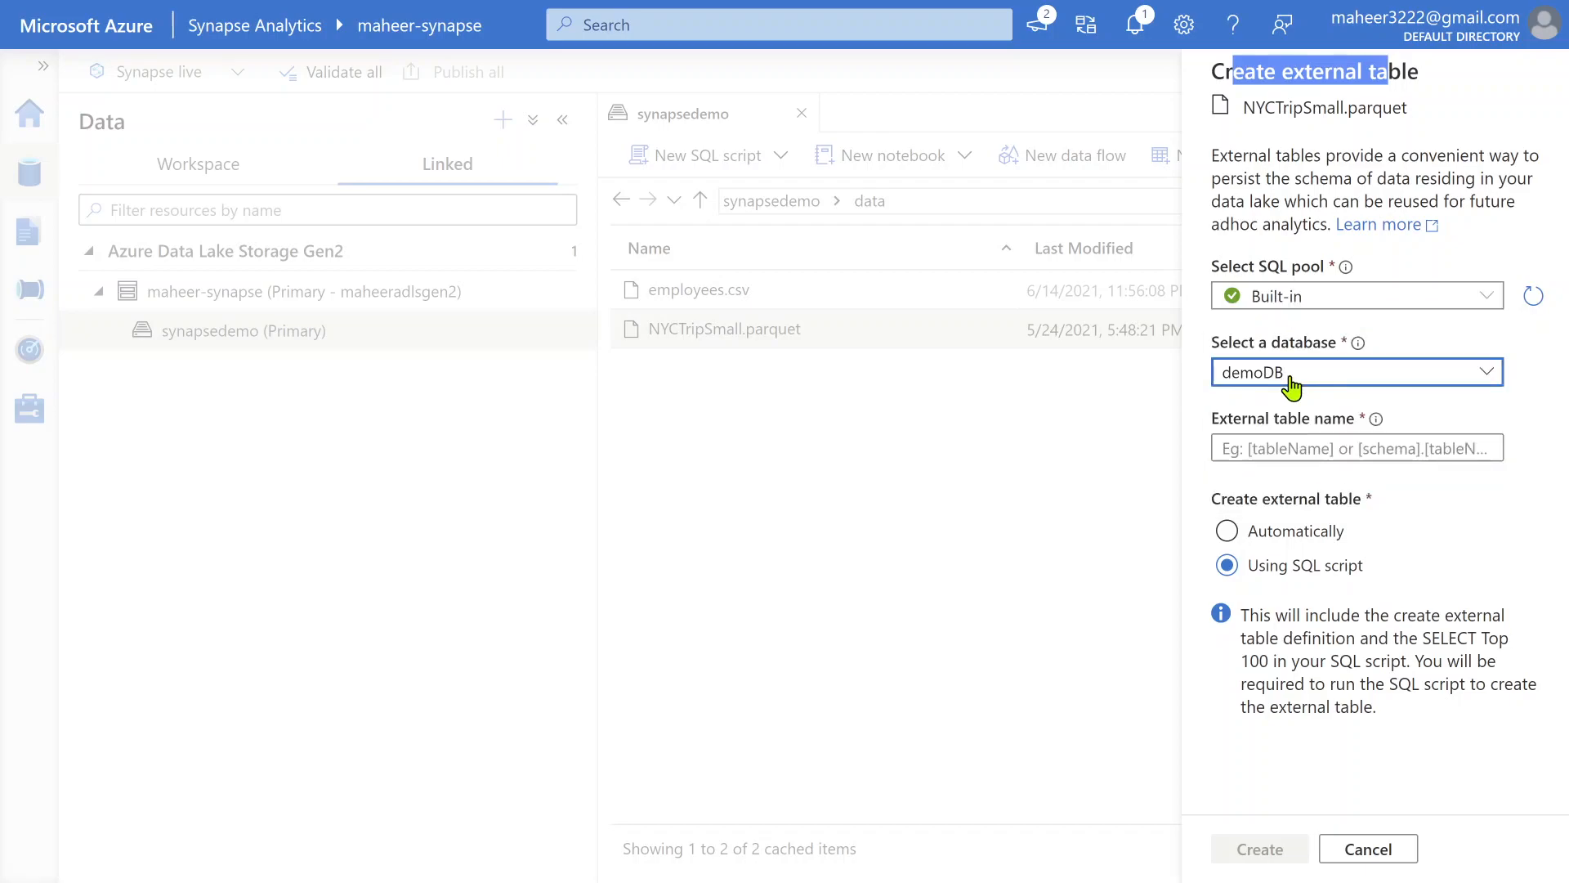
left_click(1289, 384)
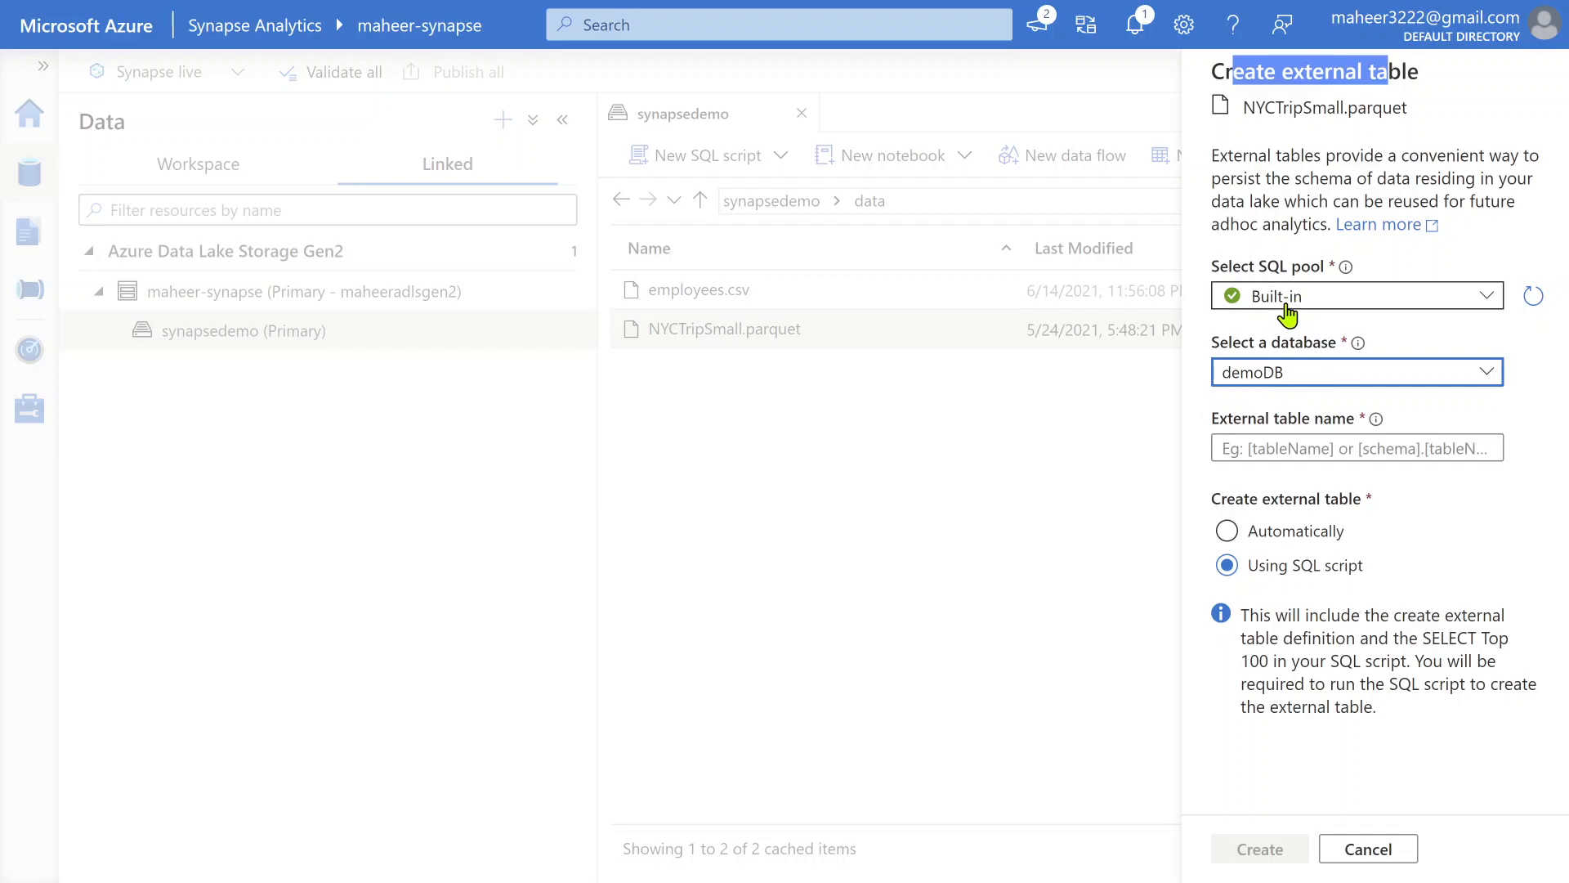
left_click(1277, 375)
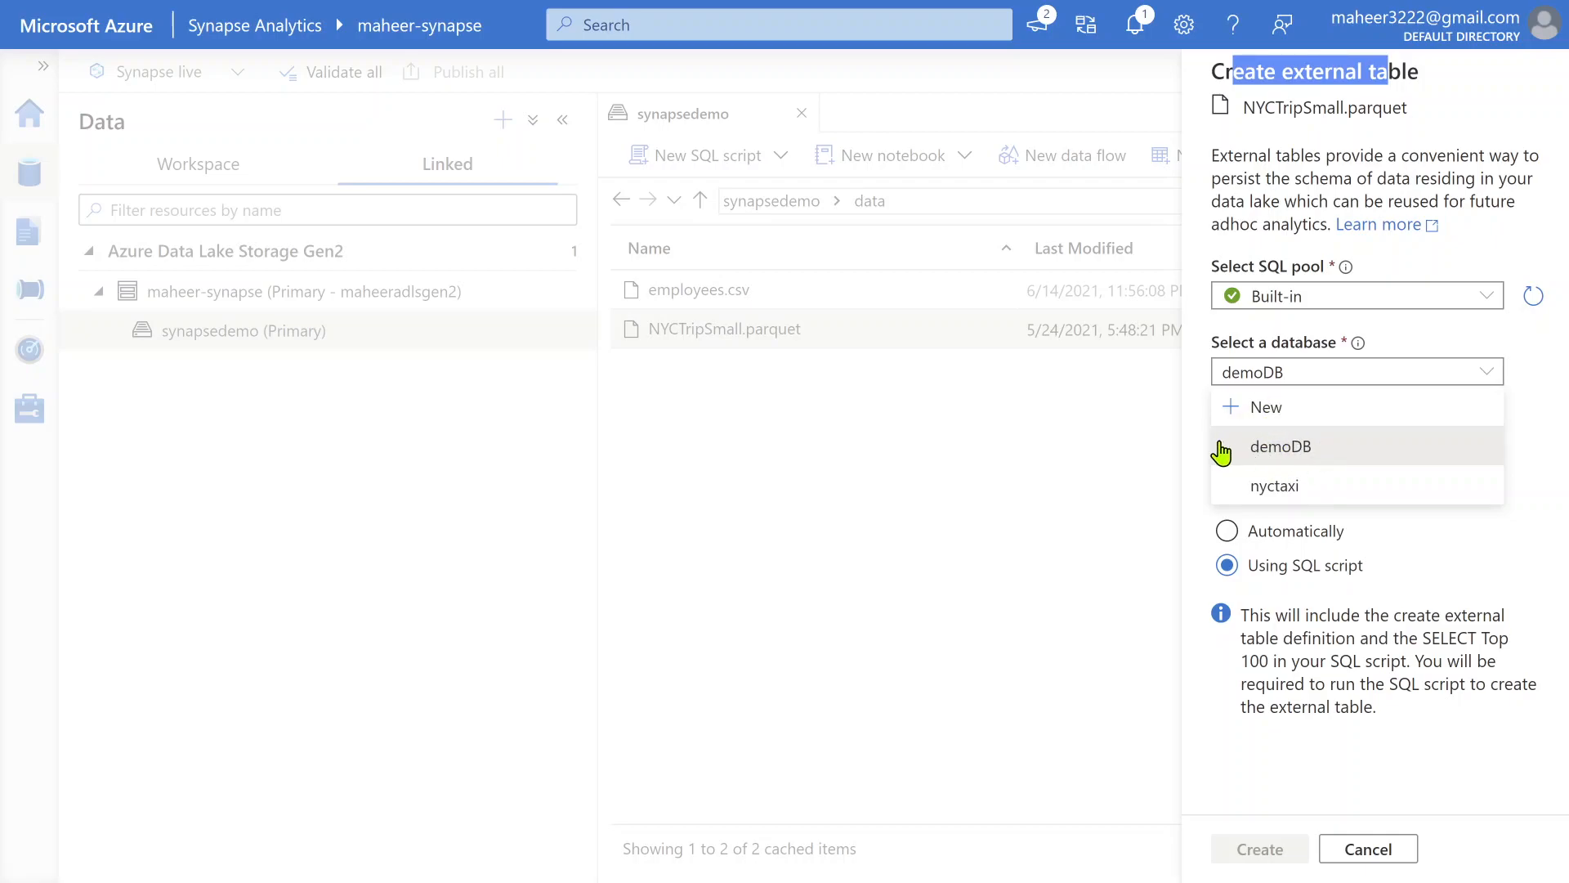
left_click(1287, 448)
- Name the external table NYCTripData, generate its SQL script, and hide the script properties
left_click(1267, 450)
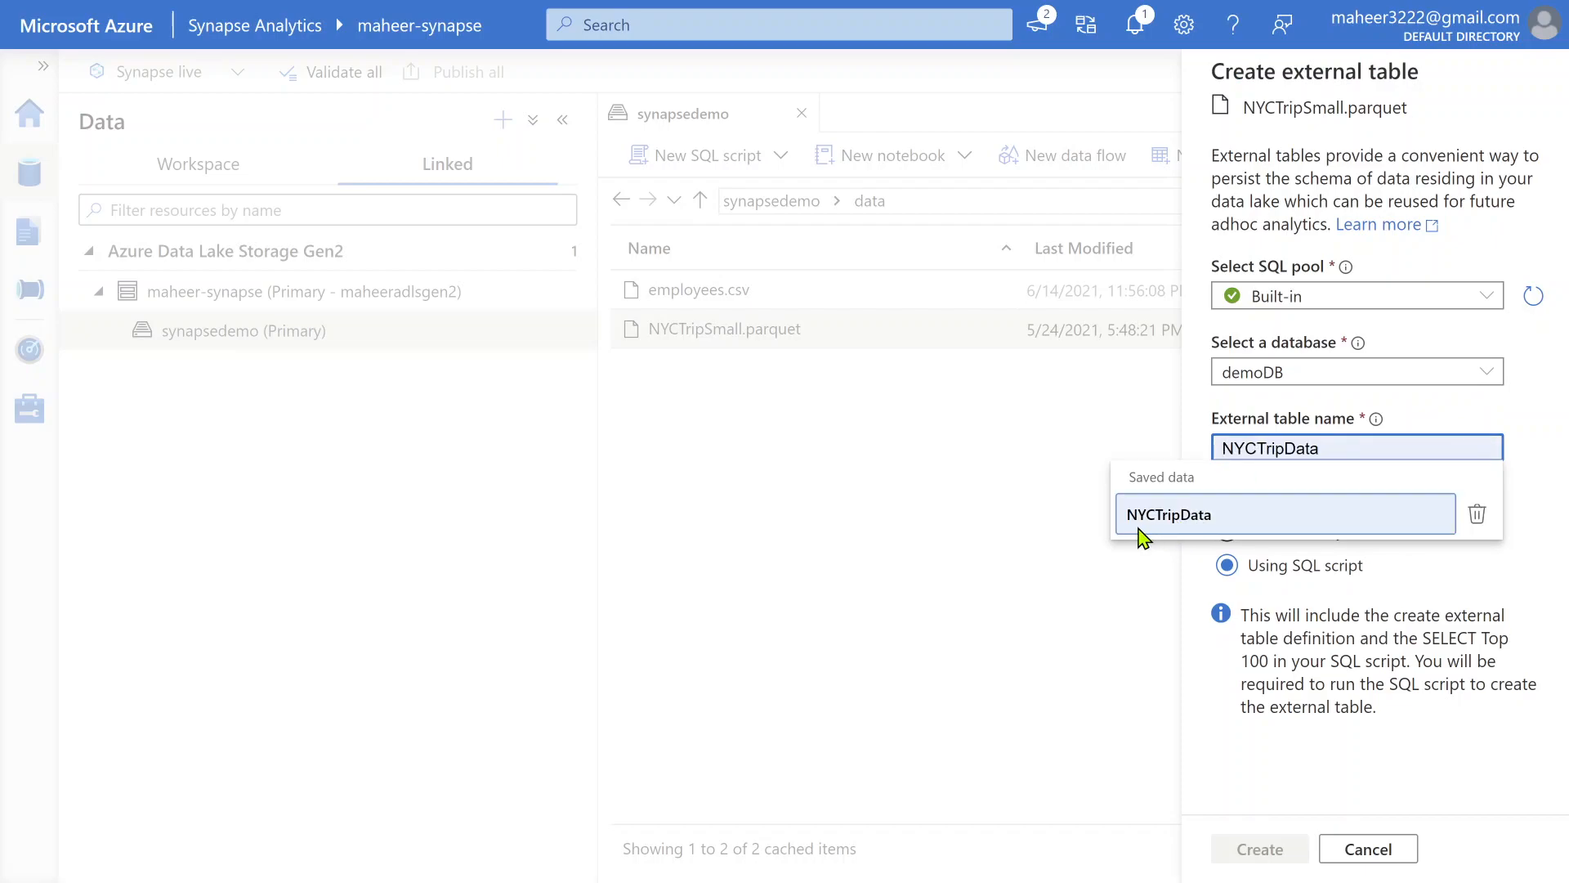
left_click(1194, 523)
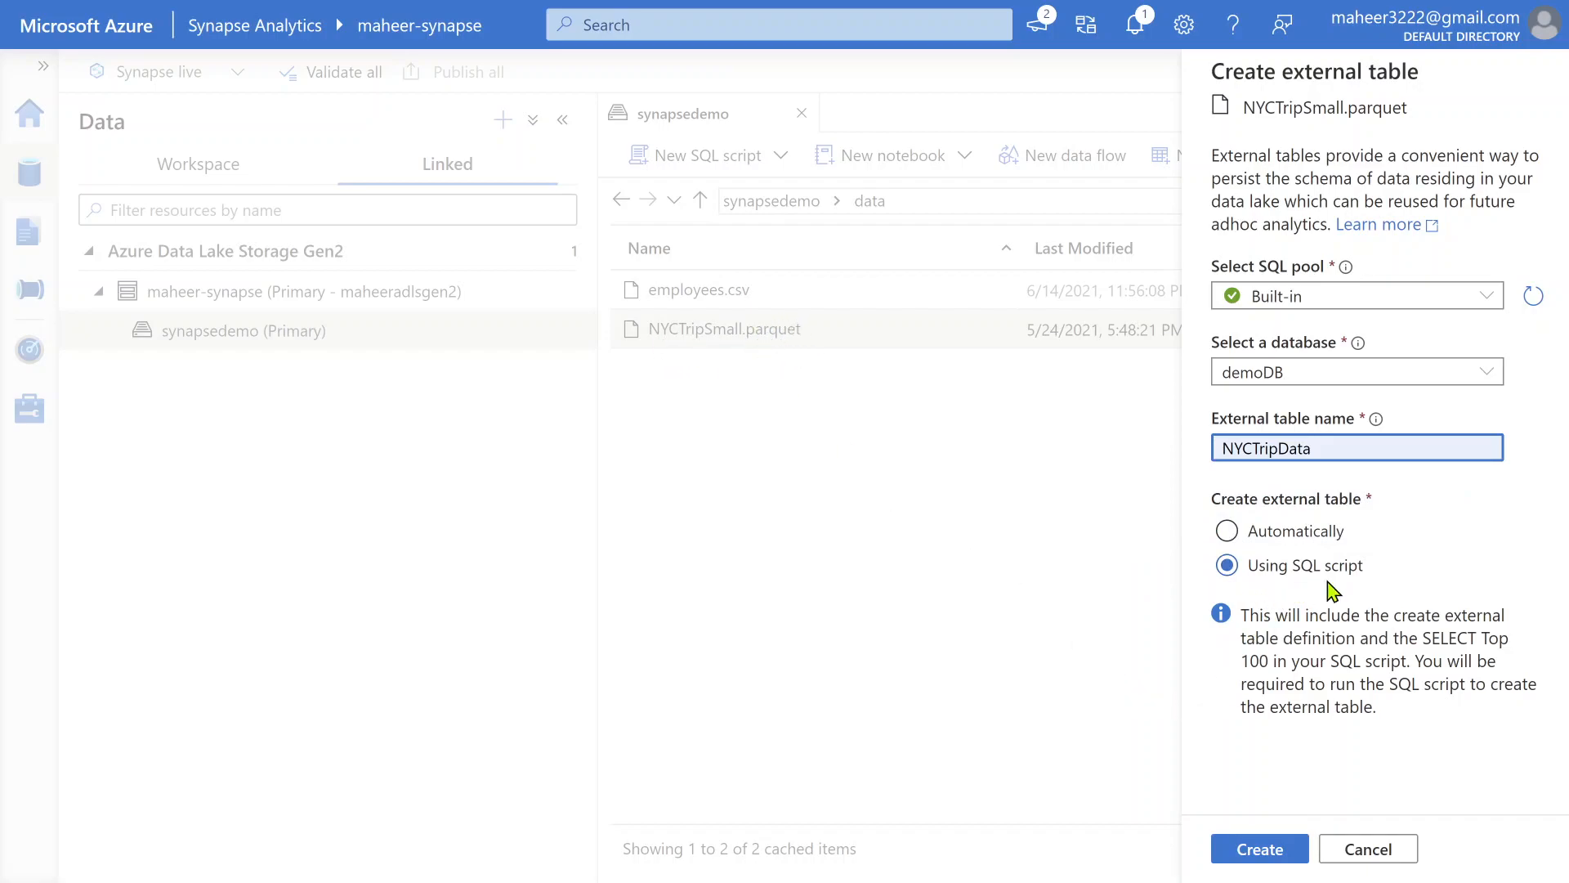
left_click(1263, 848)
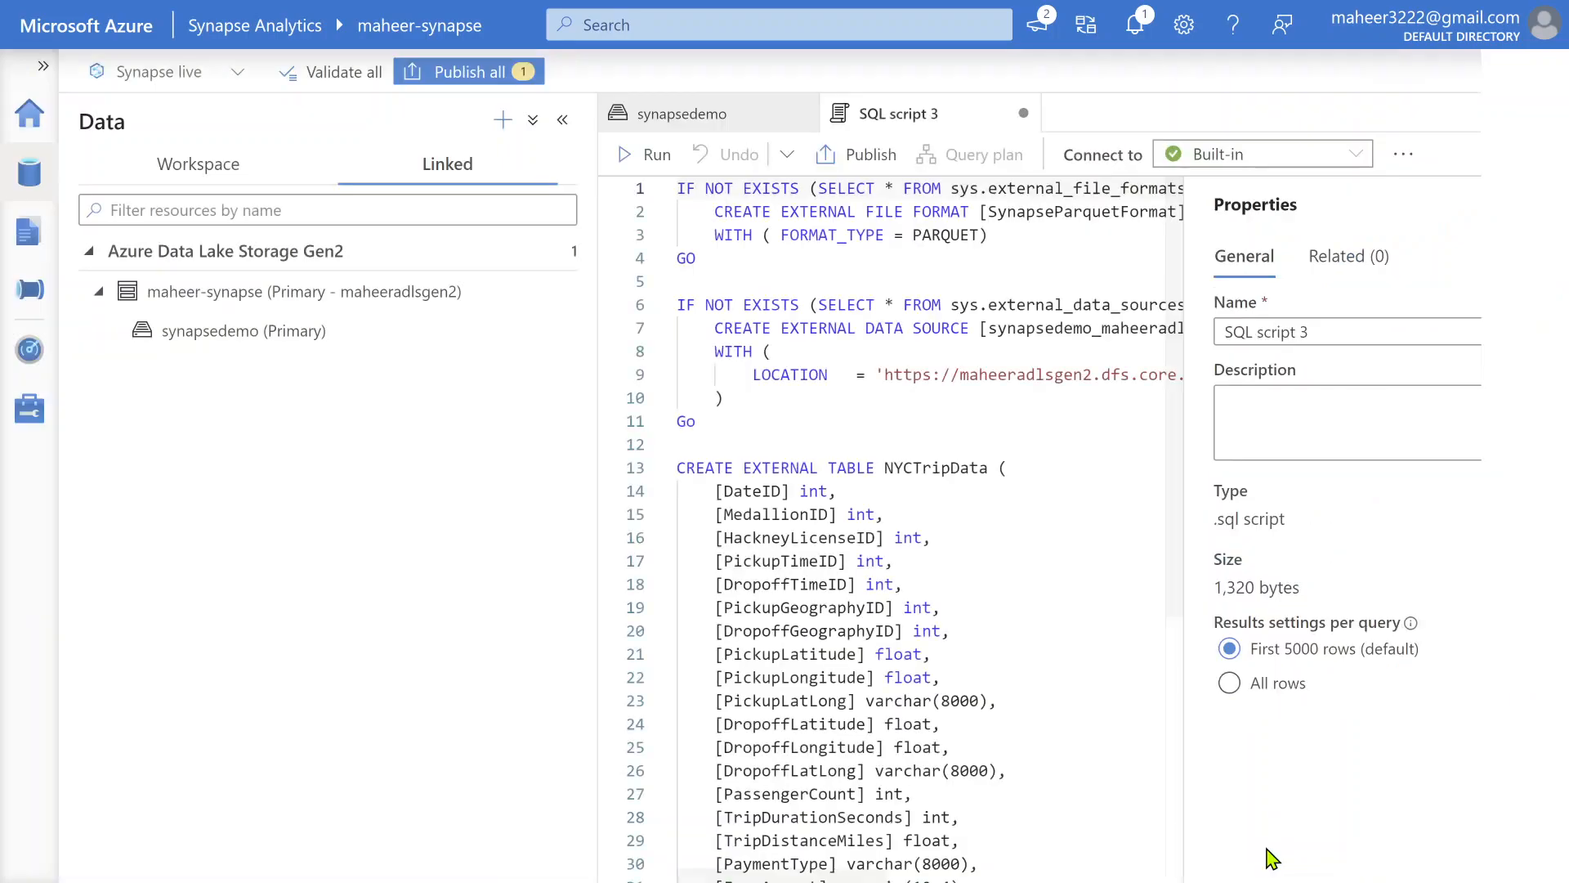
left_click(1508, 154)
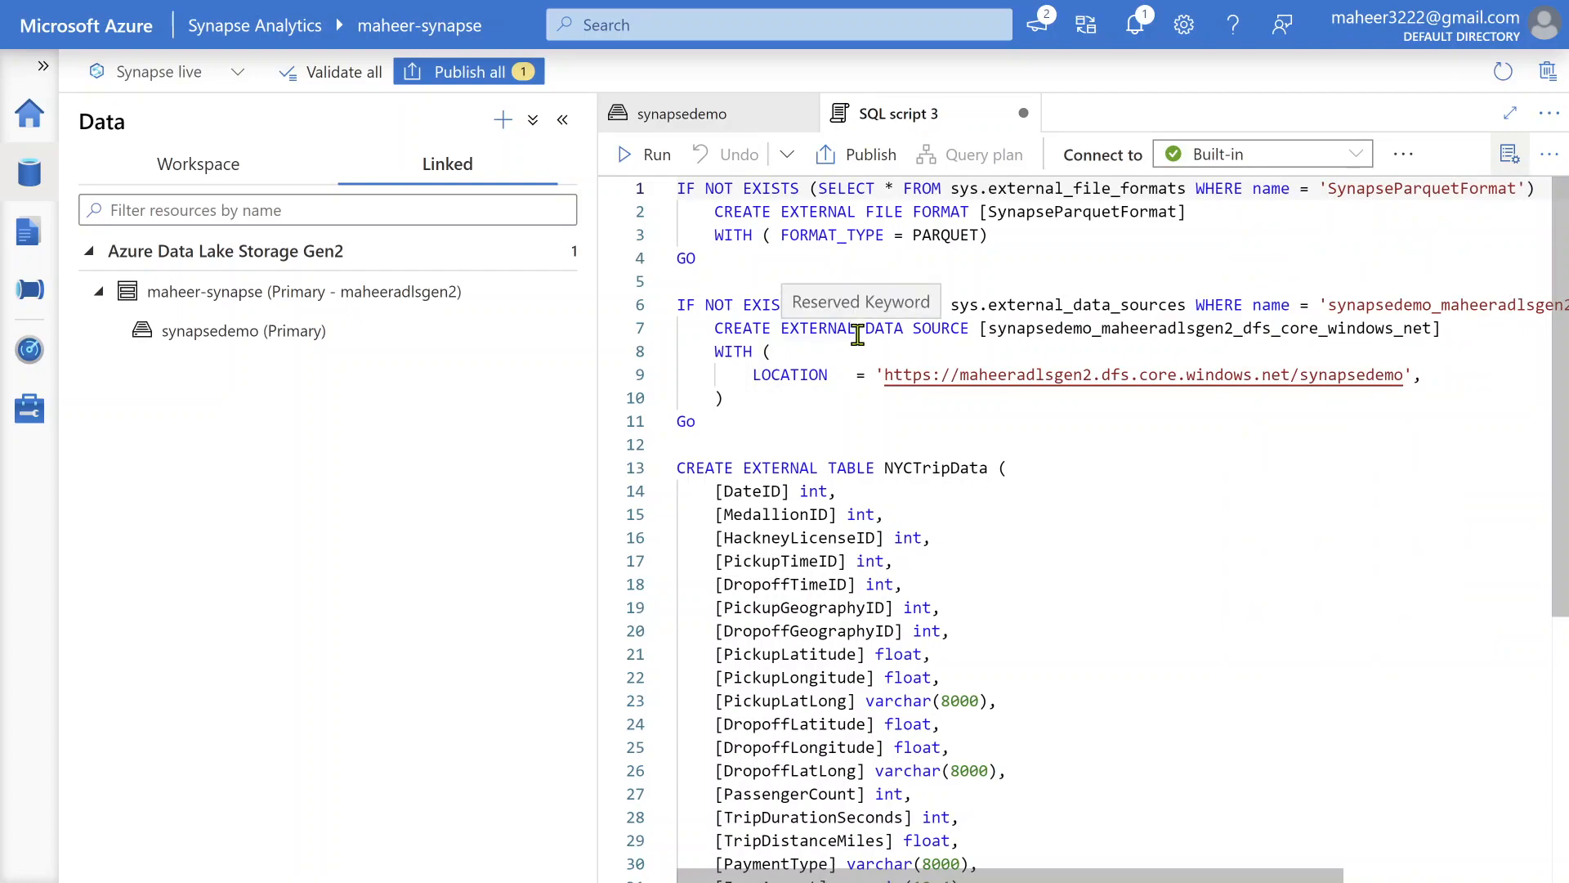
- Examine the generated script's file format, data source and external table definitions through to its SELECT statement
left_click_drag(713, 212, 1016, 231)
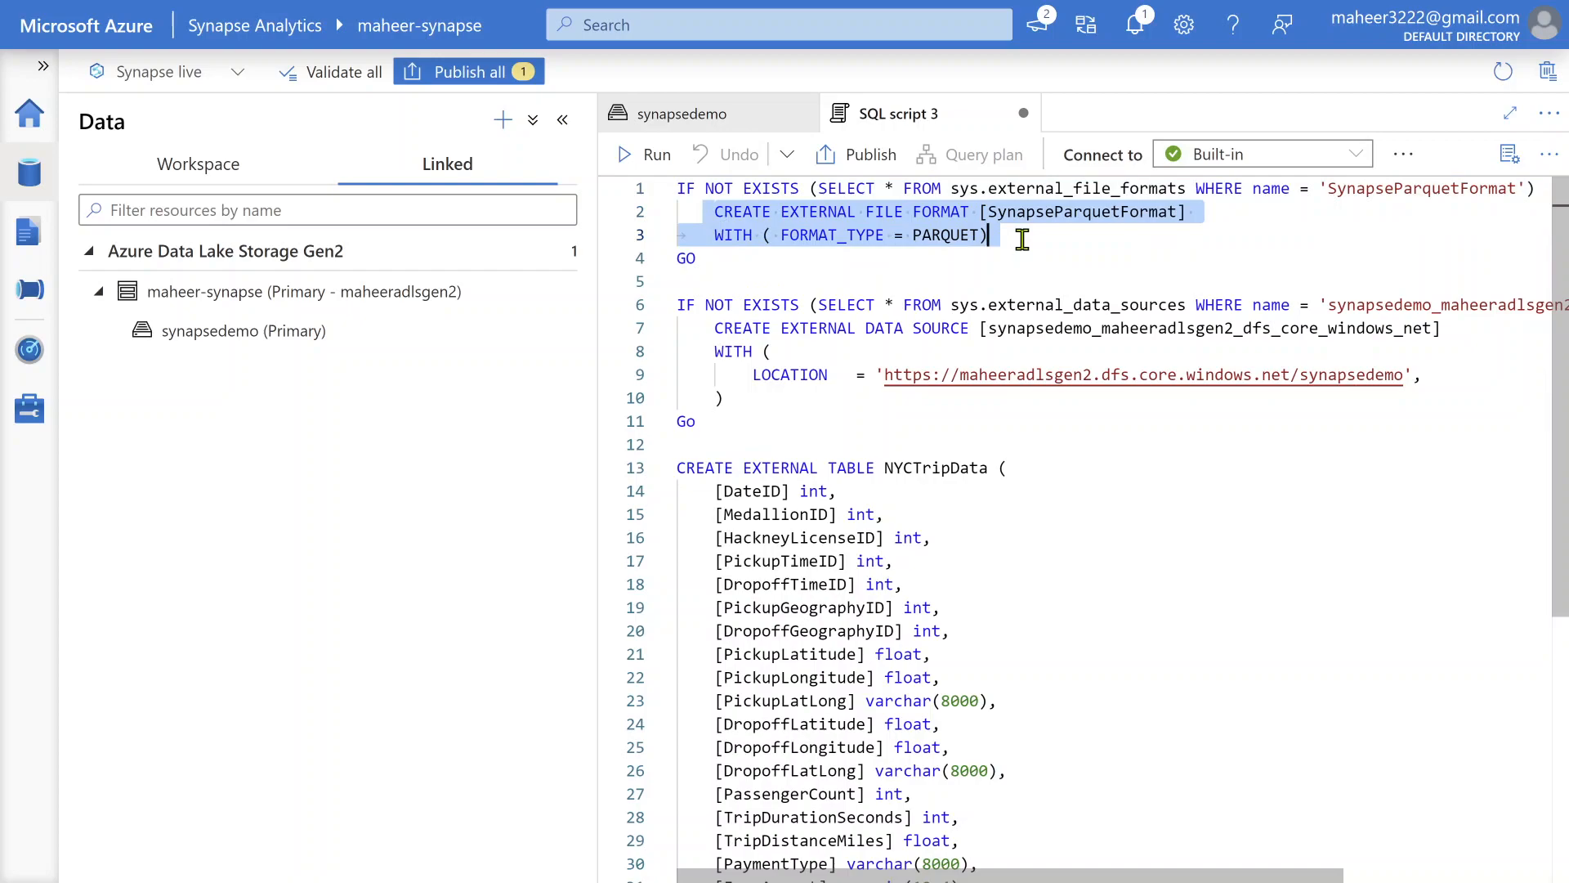
left_click_drag(705, 327, 806, 399)
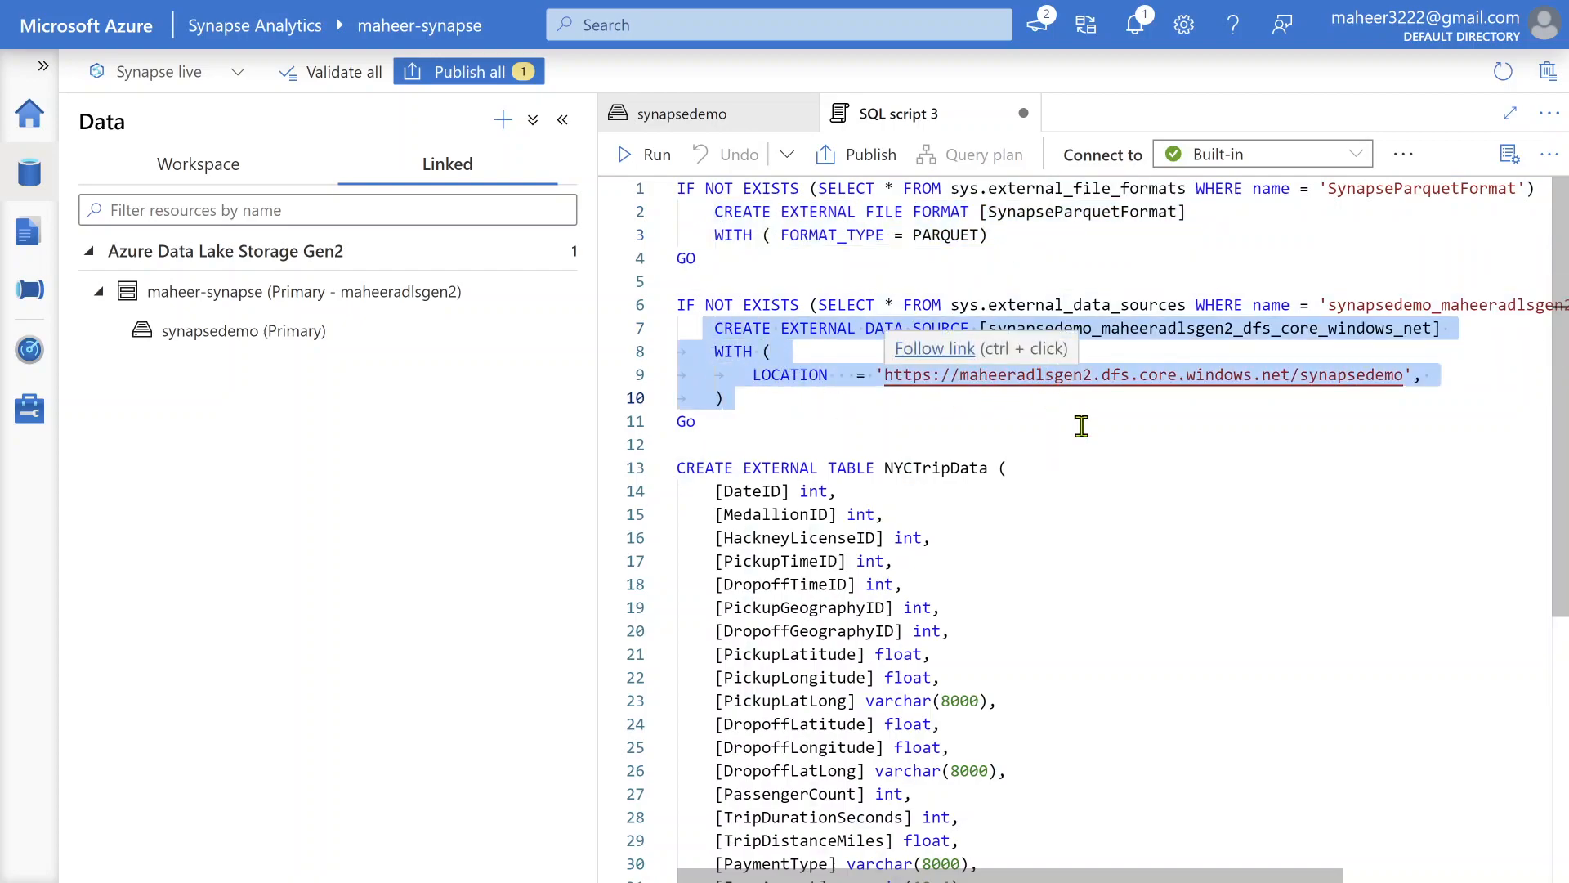
scroll(1046, 429, "down", 5)
scroll(1024, 450, "up", 5)
left_click_drag(680, 467, 970, 634)
scroll(986, 510, "down", 3)
scroll(981, 510, "down", 3)
scroll(872, 646, "down", 1)
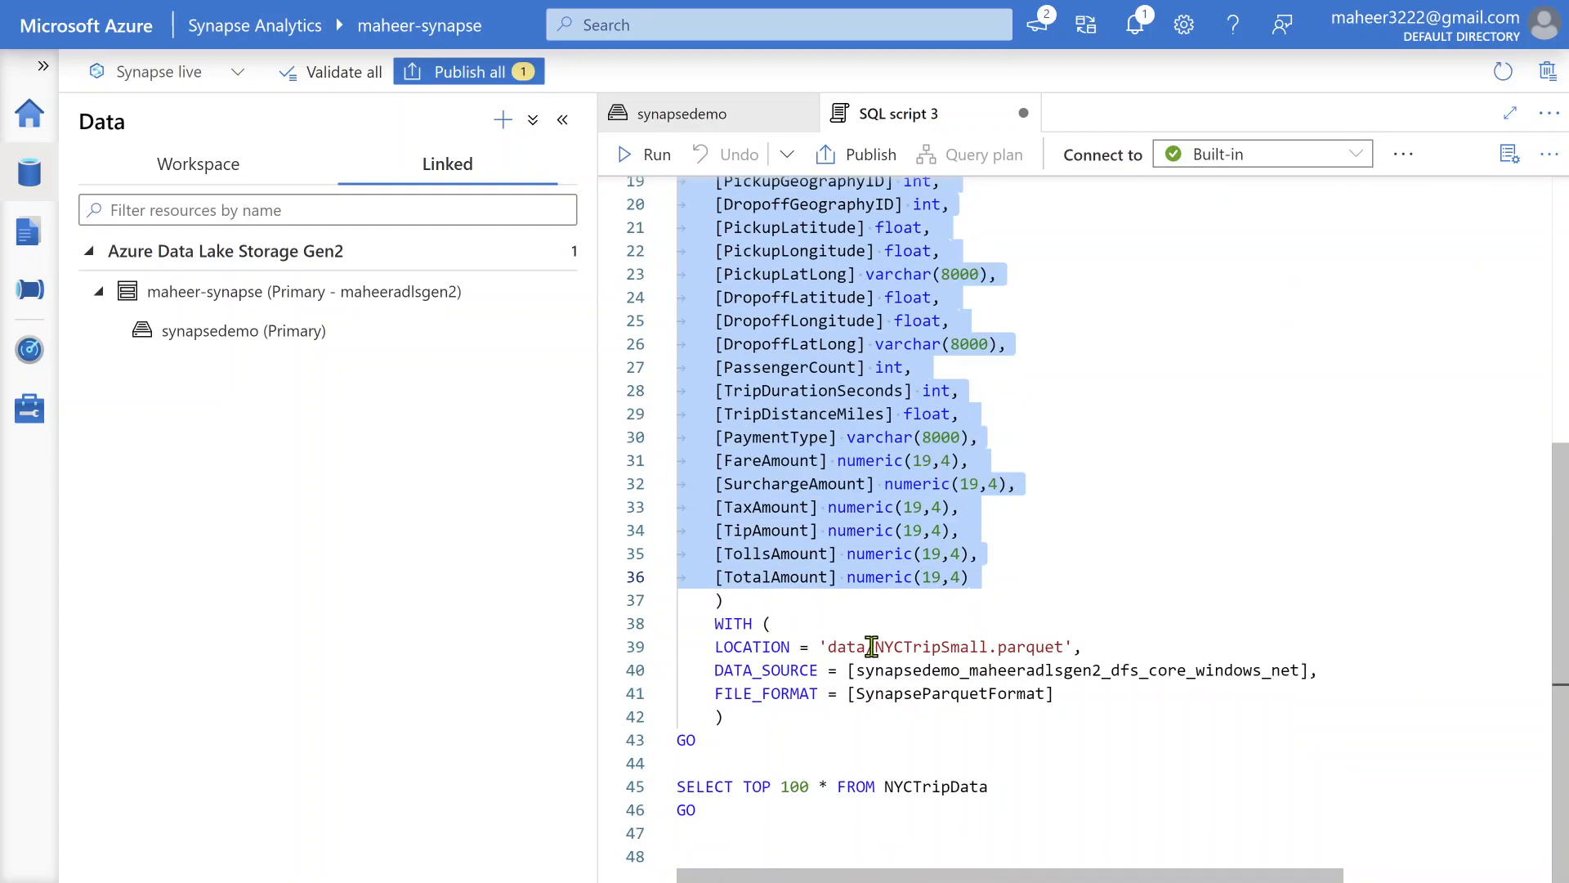
- Compare the external table's LOCATION, DATA_SOURCE and FILE_FORMAT settings with the data source and file format definitions in the script
left_click_drag(717, 648, 1024, 647)
left_click(730, 675)
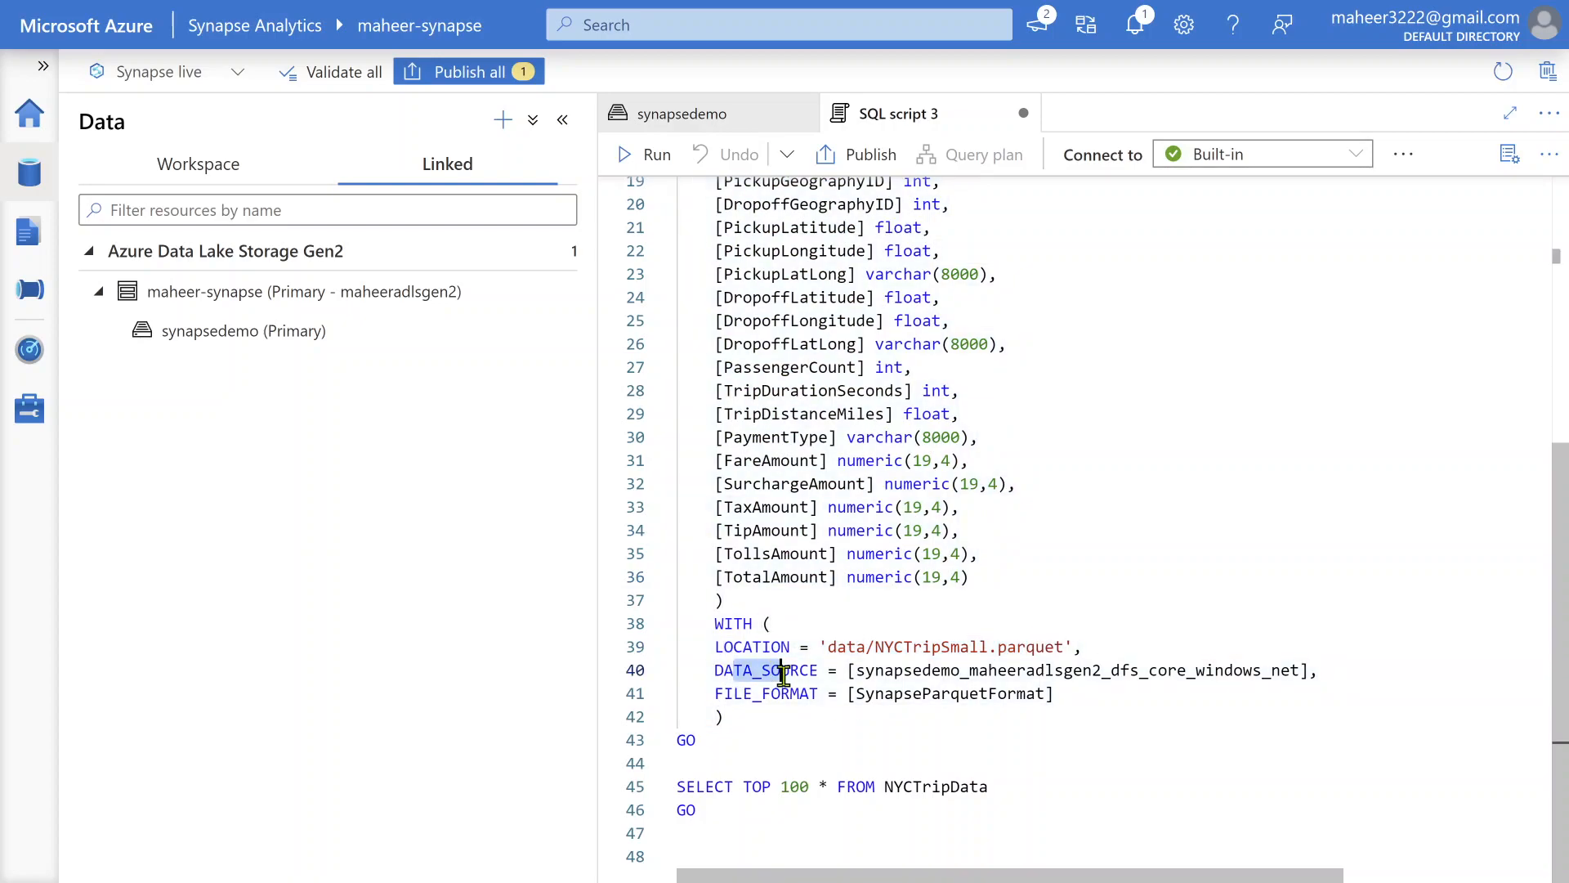
scroll(877, 618, "up", 6)
left_click(1009, 323)
scroll(915, 670, "down", 6)
left_click_drag(943, 676, 1102, 675)
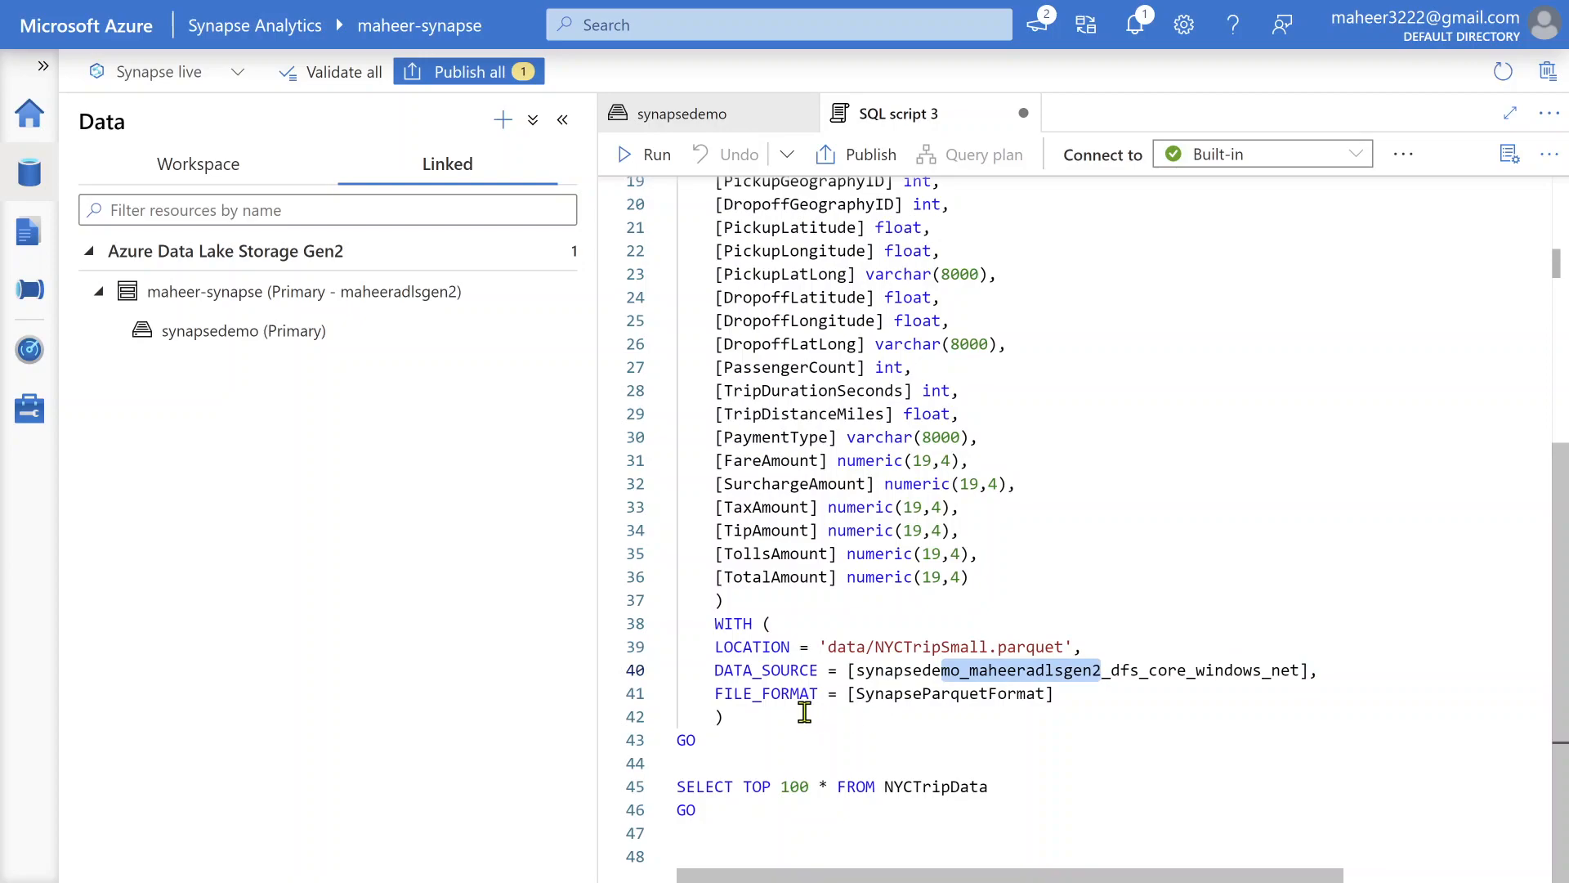
left_click_drag(895, 696, 986, 697)
scroll(980, 654, "up", 6)
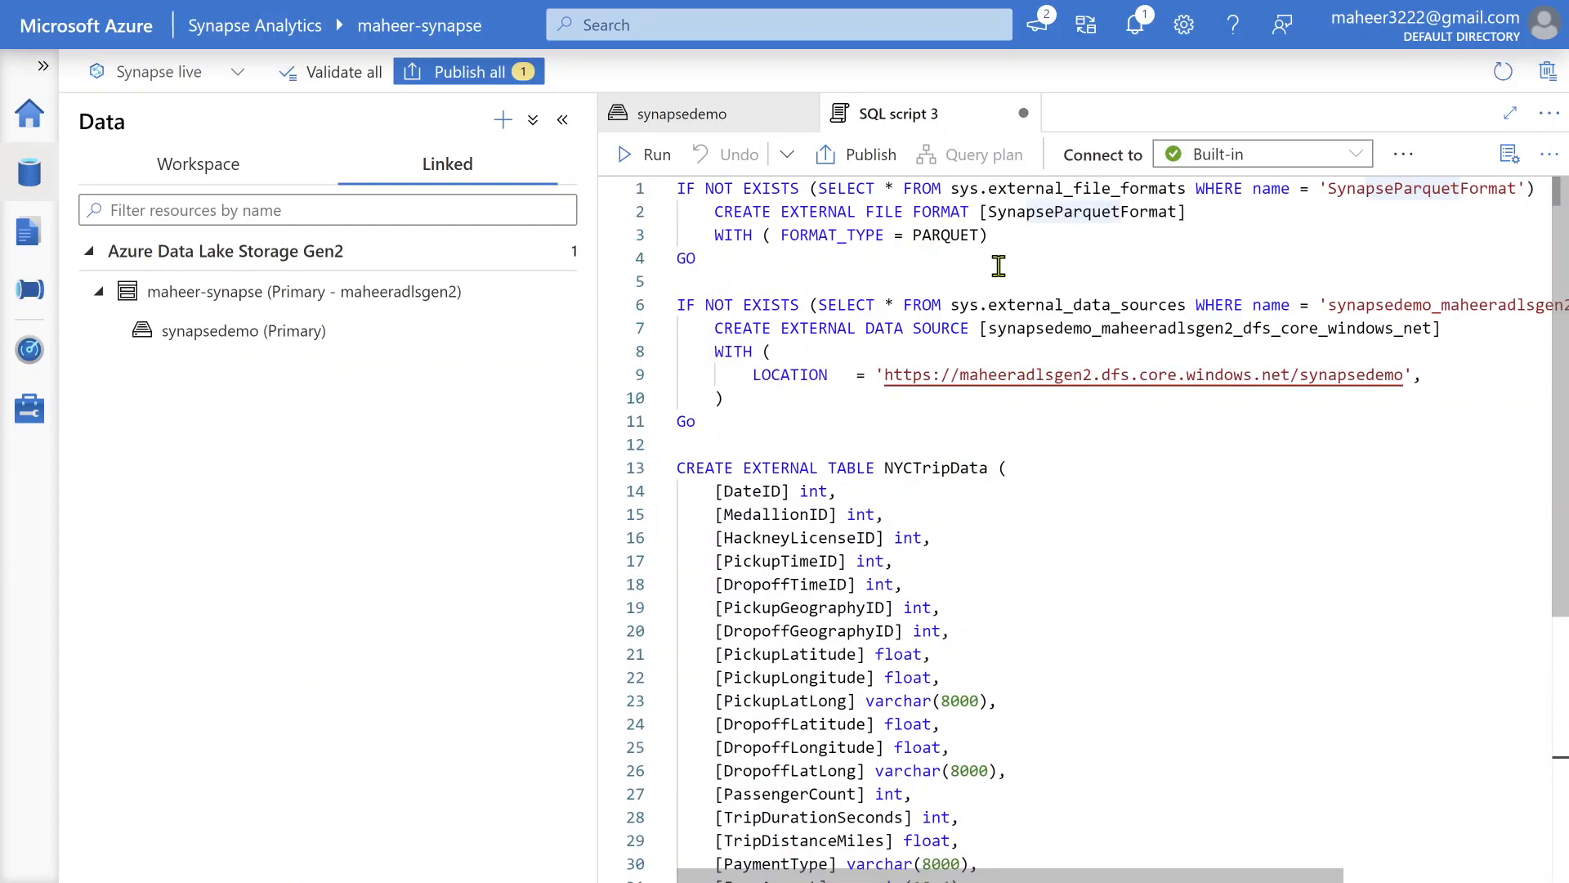
left_click_drag(989, 211, 1149, 212)
scroll(991, 470, "down", 6)
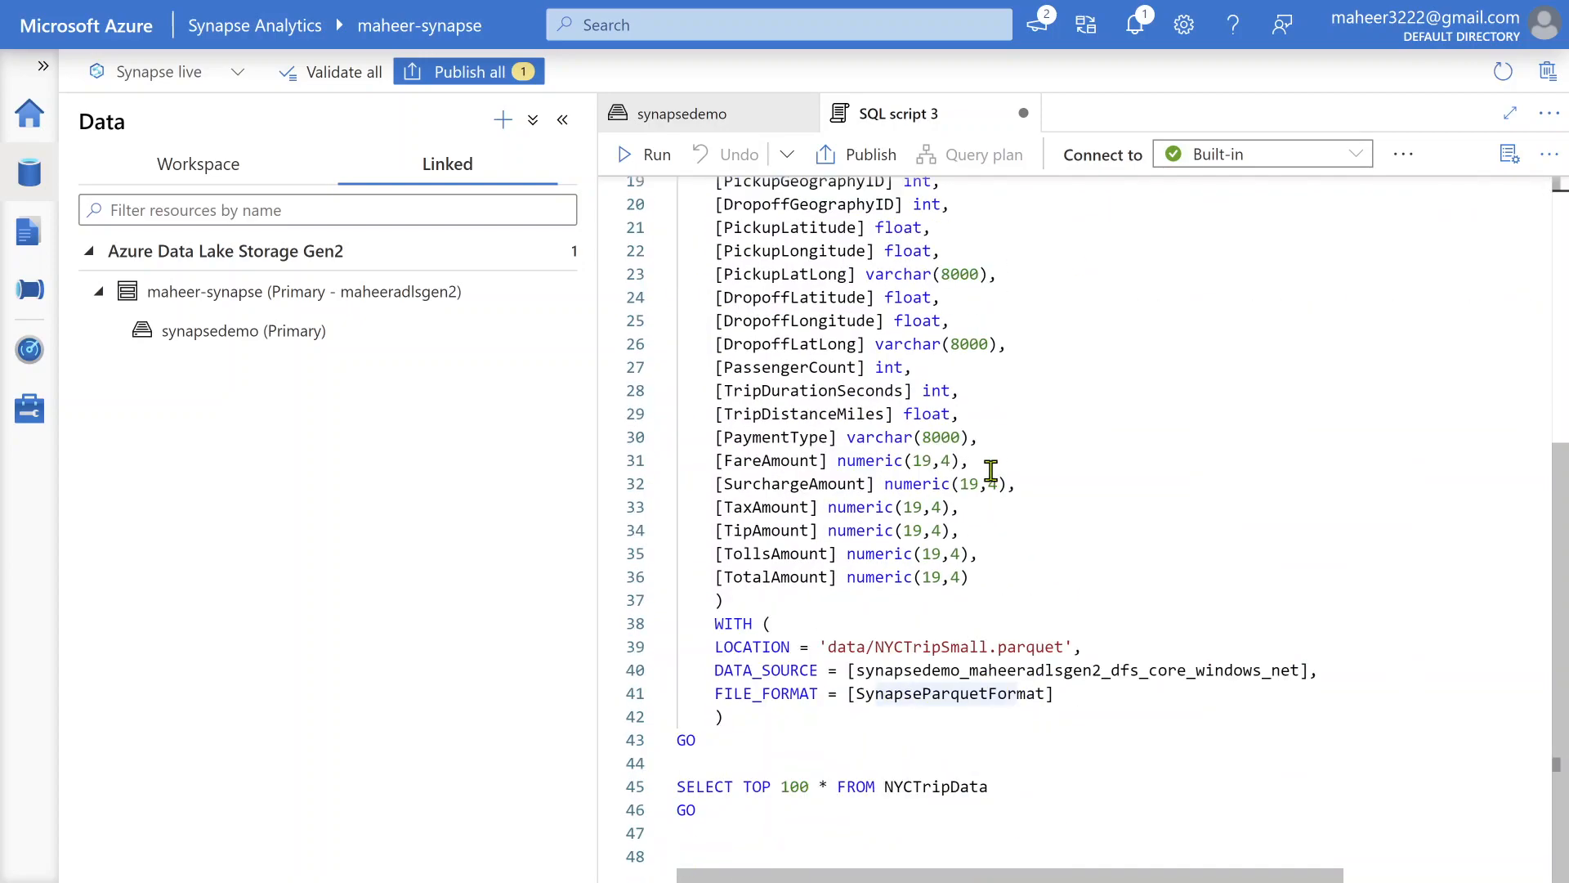
left_click_drag(866, 697, 911, 685)
scroll(905, 678, "up", 6)
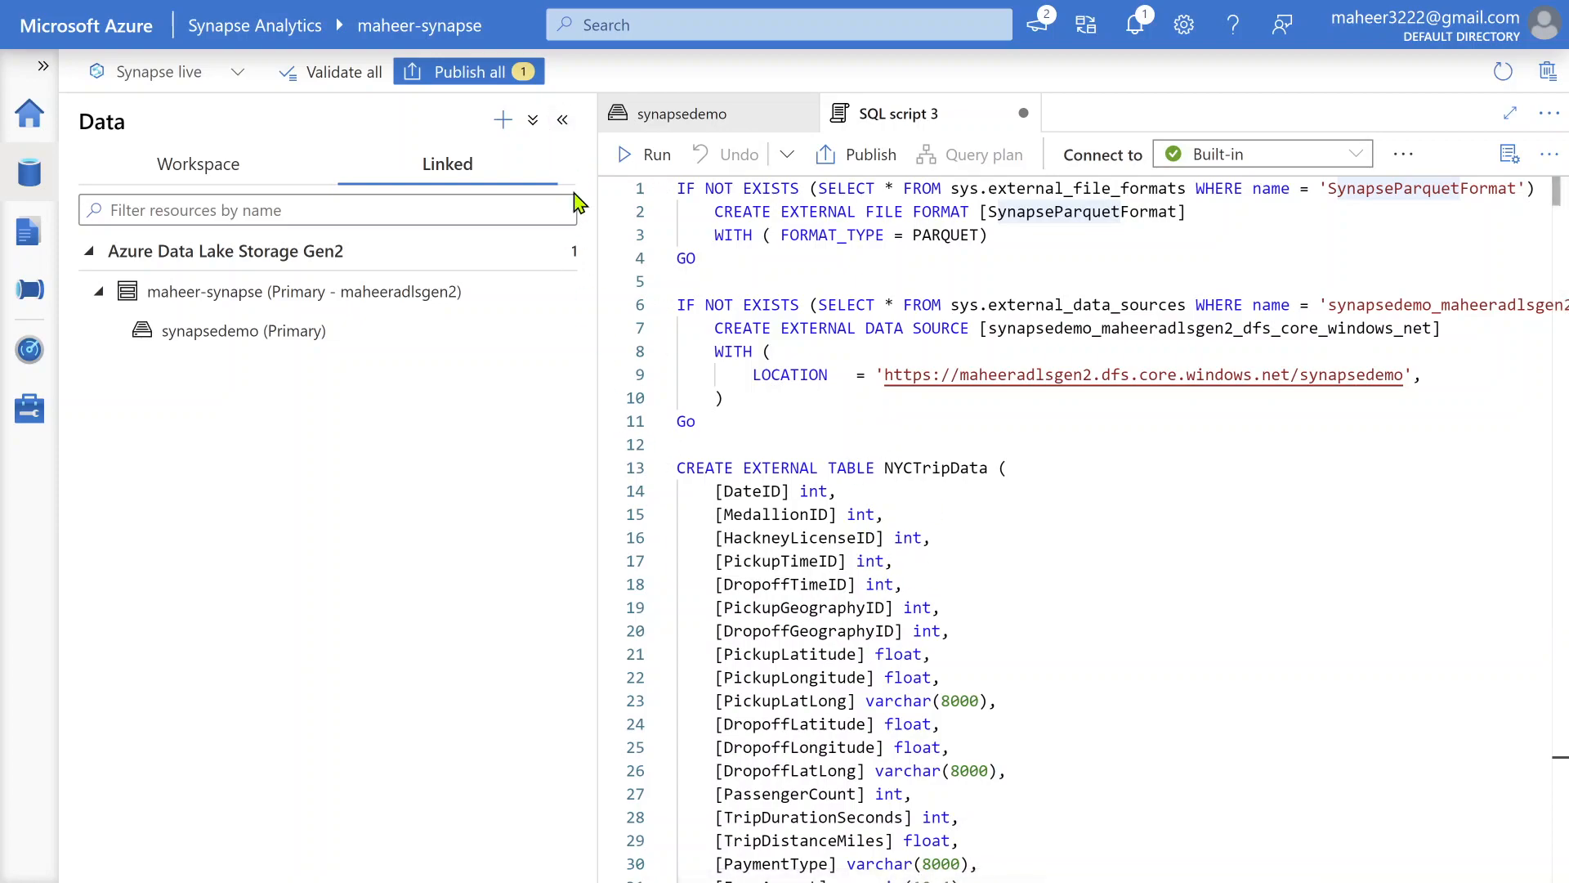
- Widen the script editor and review the file format, data source, external table and SELECT statements in order
left_click_drag(597, 452, 339, 458)
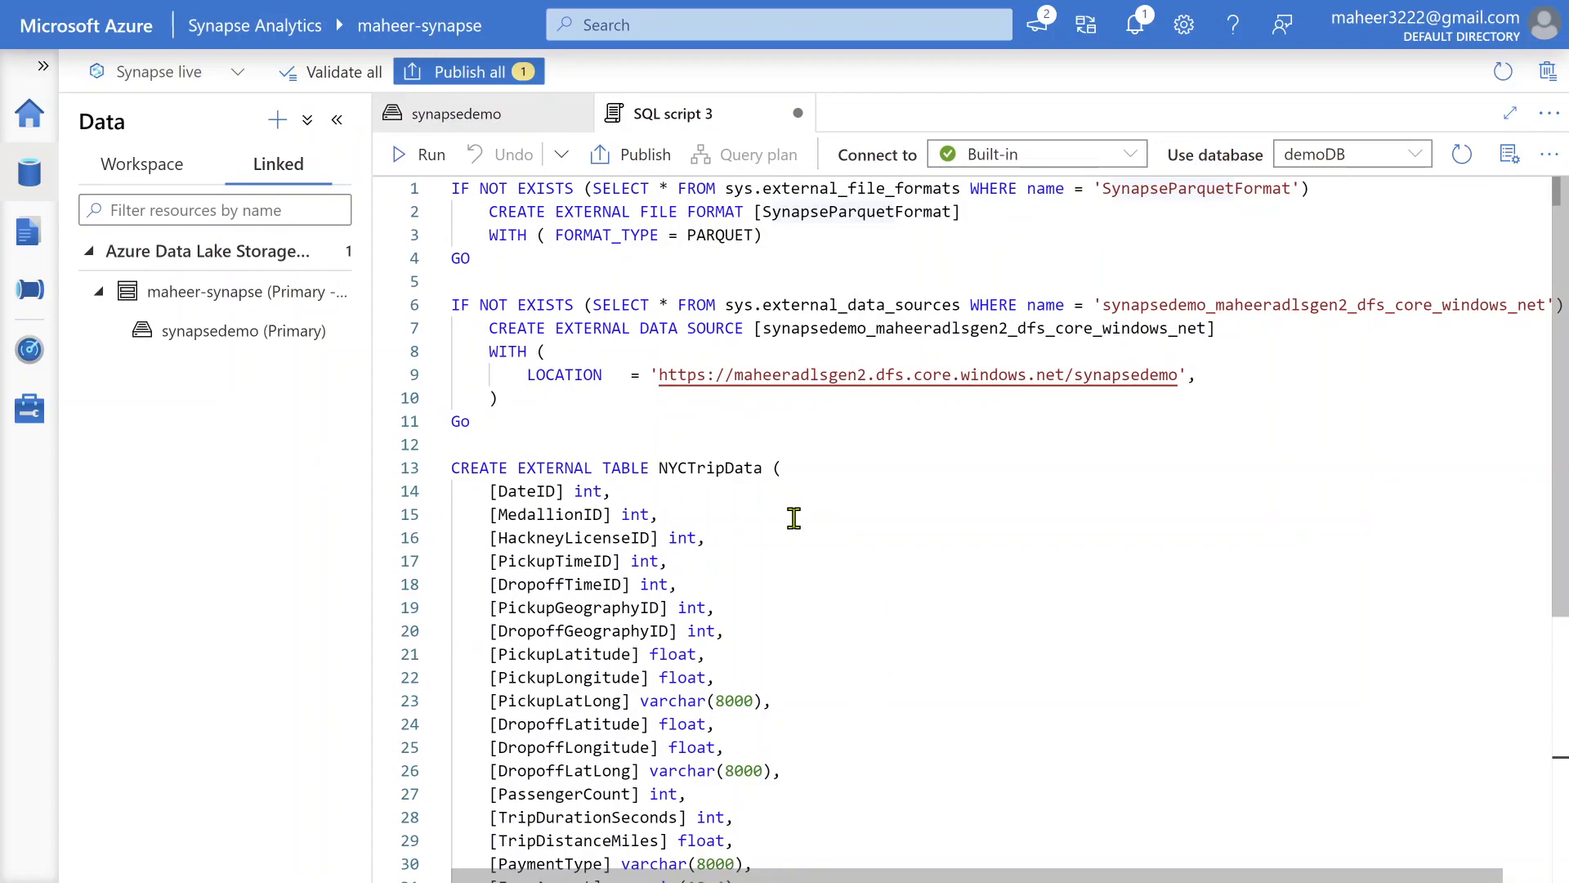
left_click(794, 517)
scroll(809, 509, "down", 5)
left_click_drag(780, 786, 454, 786)
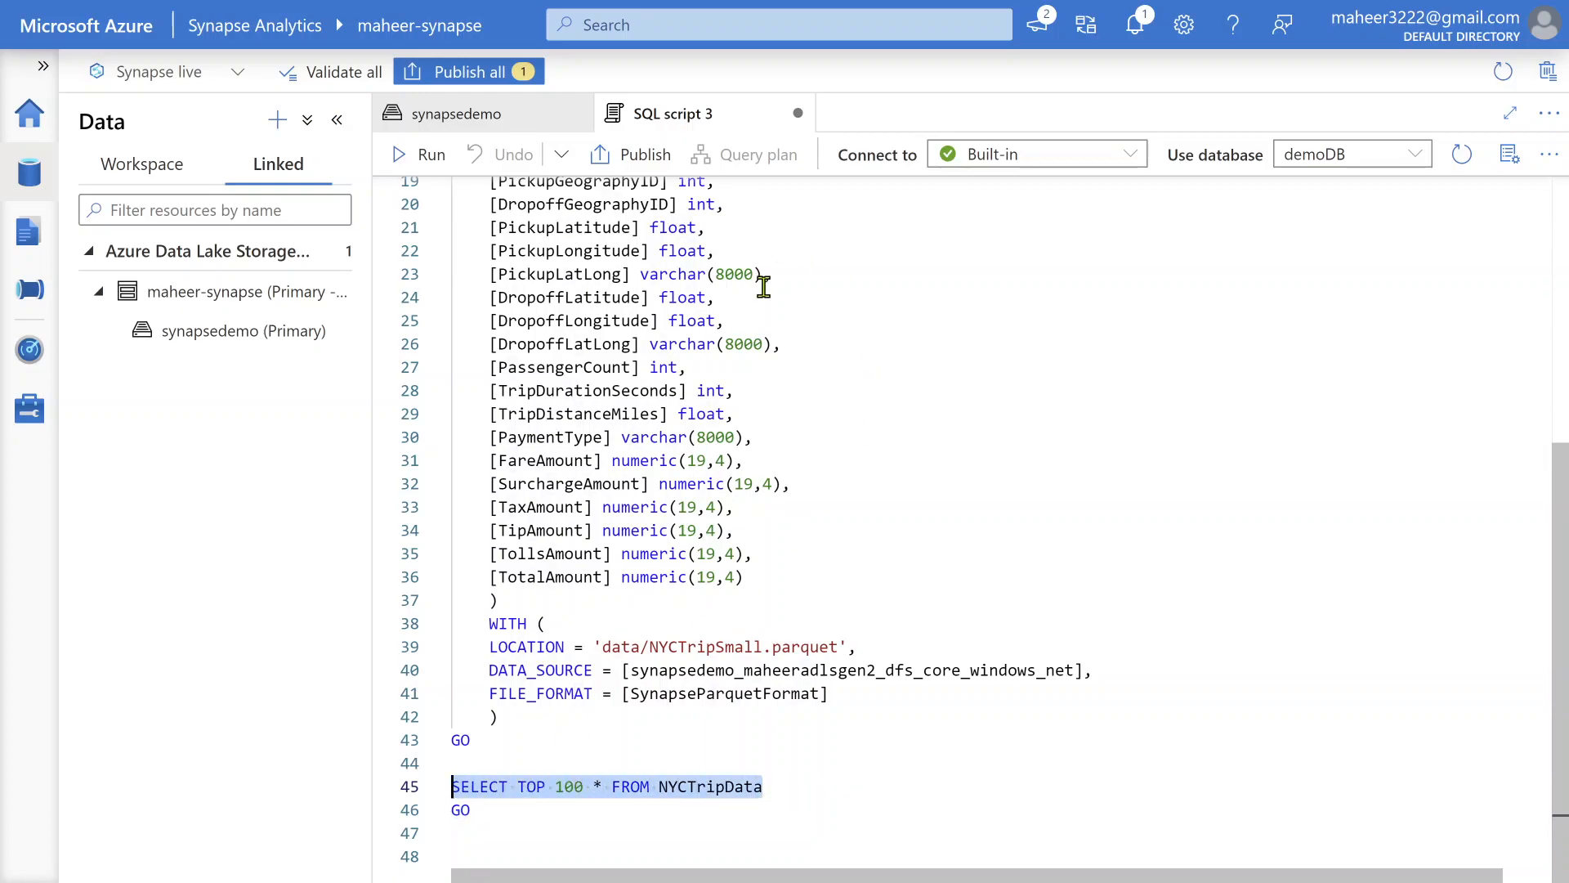
left_click(863, 455)
scroll(865, 462, "up", 5)
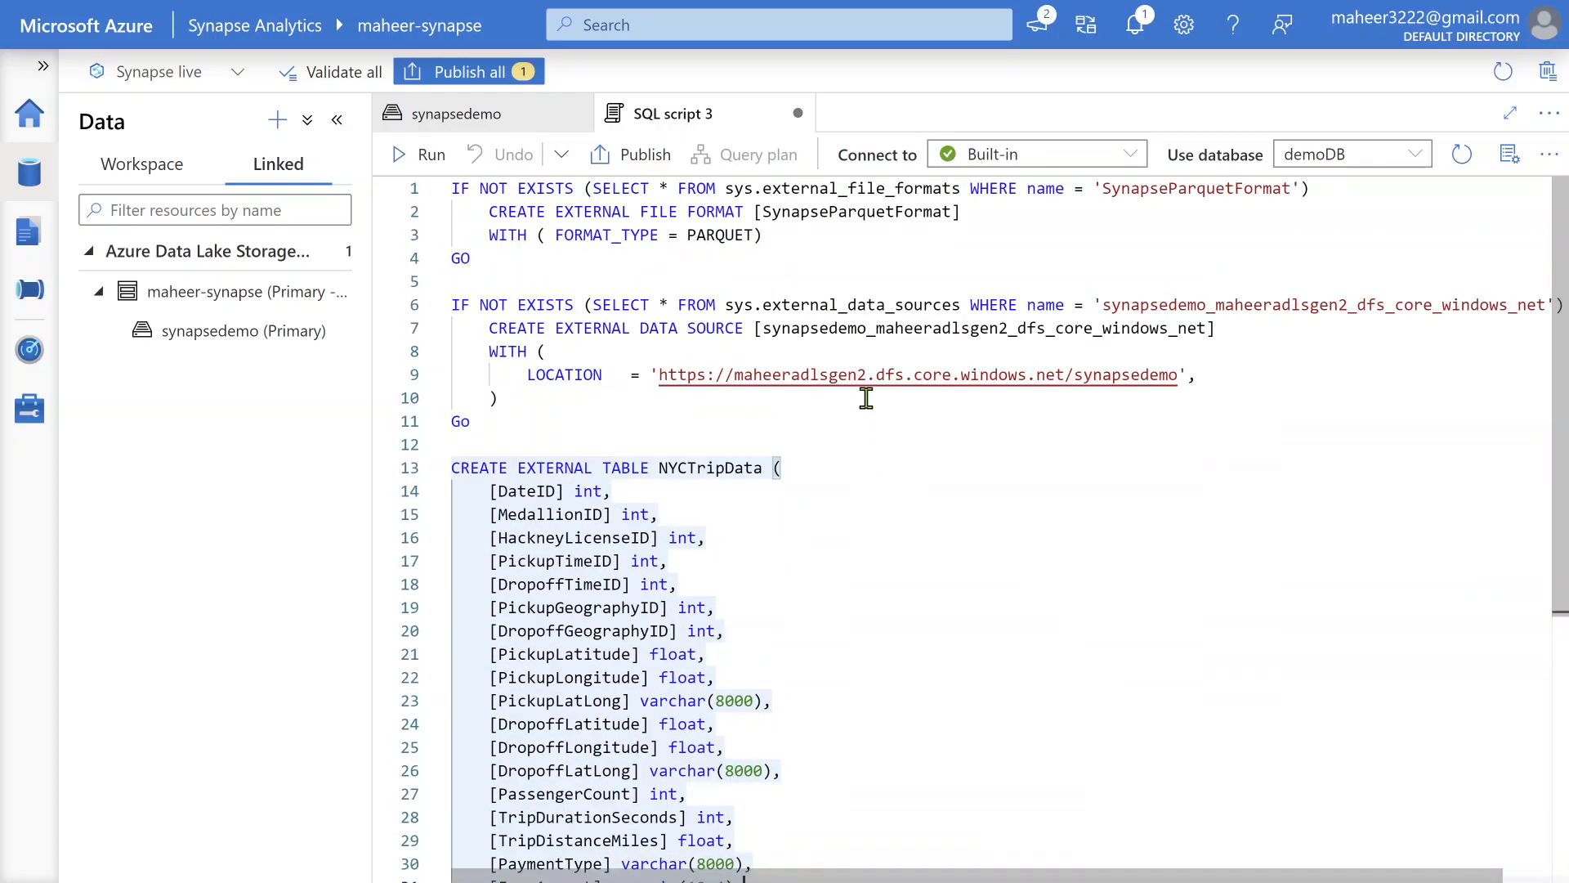
left_click_drag(626, 211, 761, 217)
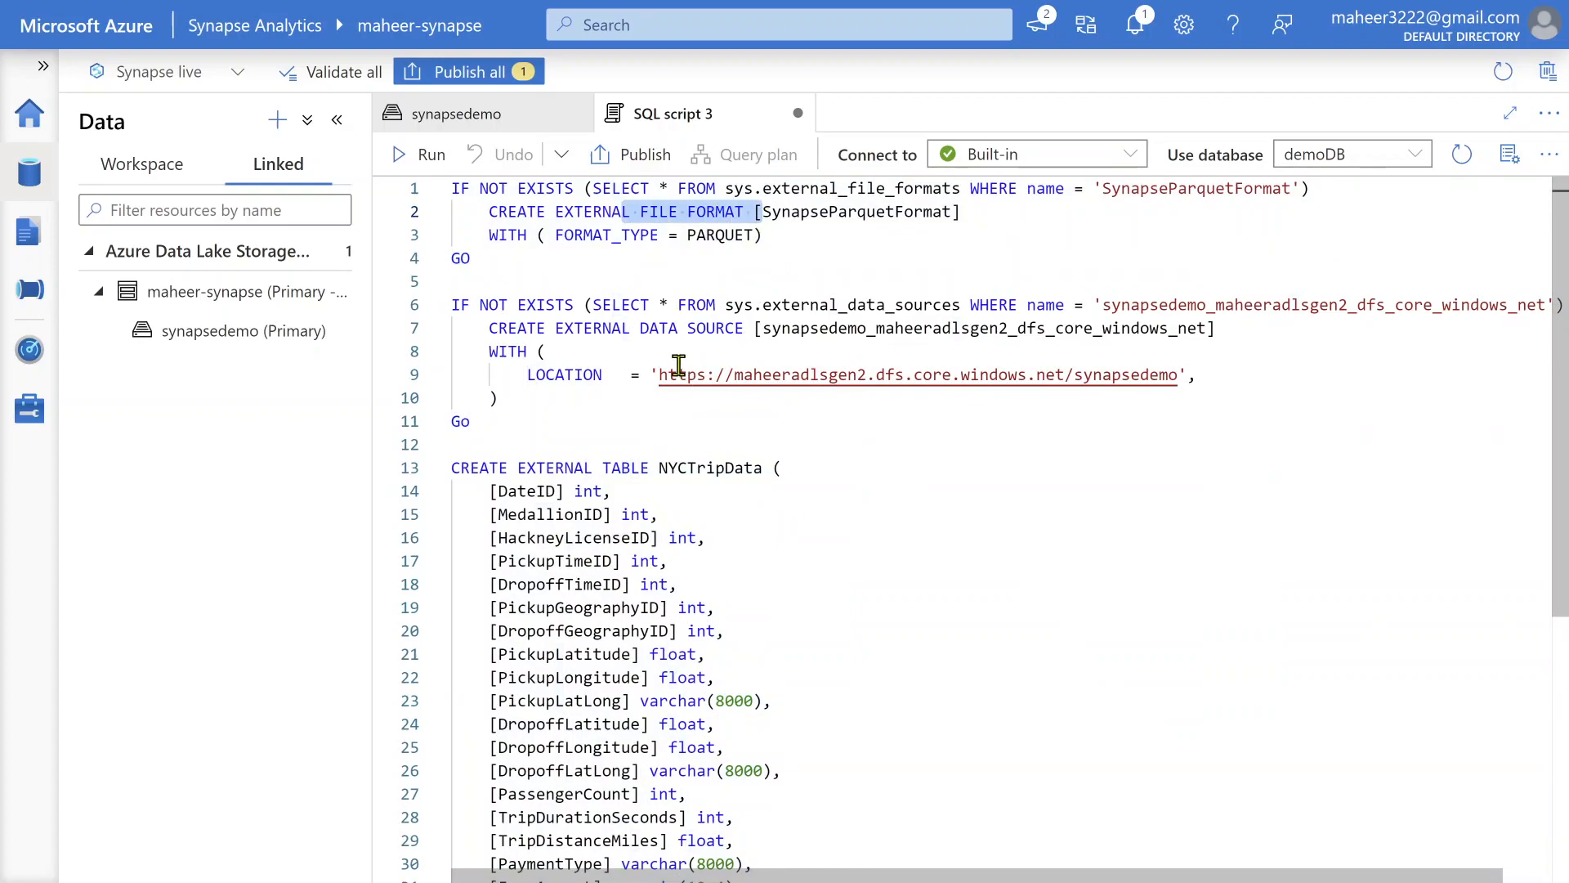
left_click_drag(590, 334, 742, 328)
scroll(795, 398, "down", 3)
left_click_drag(651, 284, 724, 284)
scroll(782, 338, "down", 3)
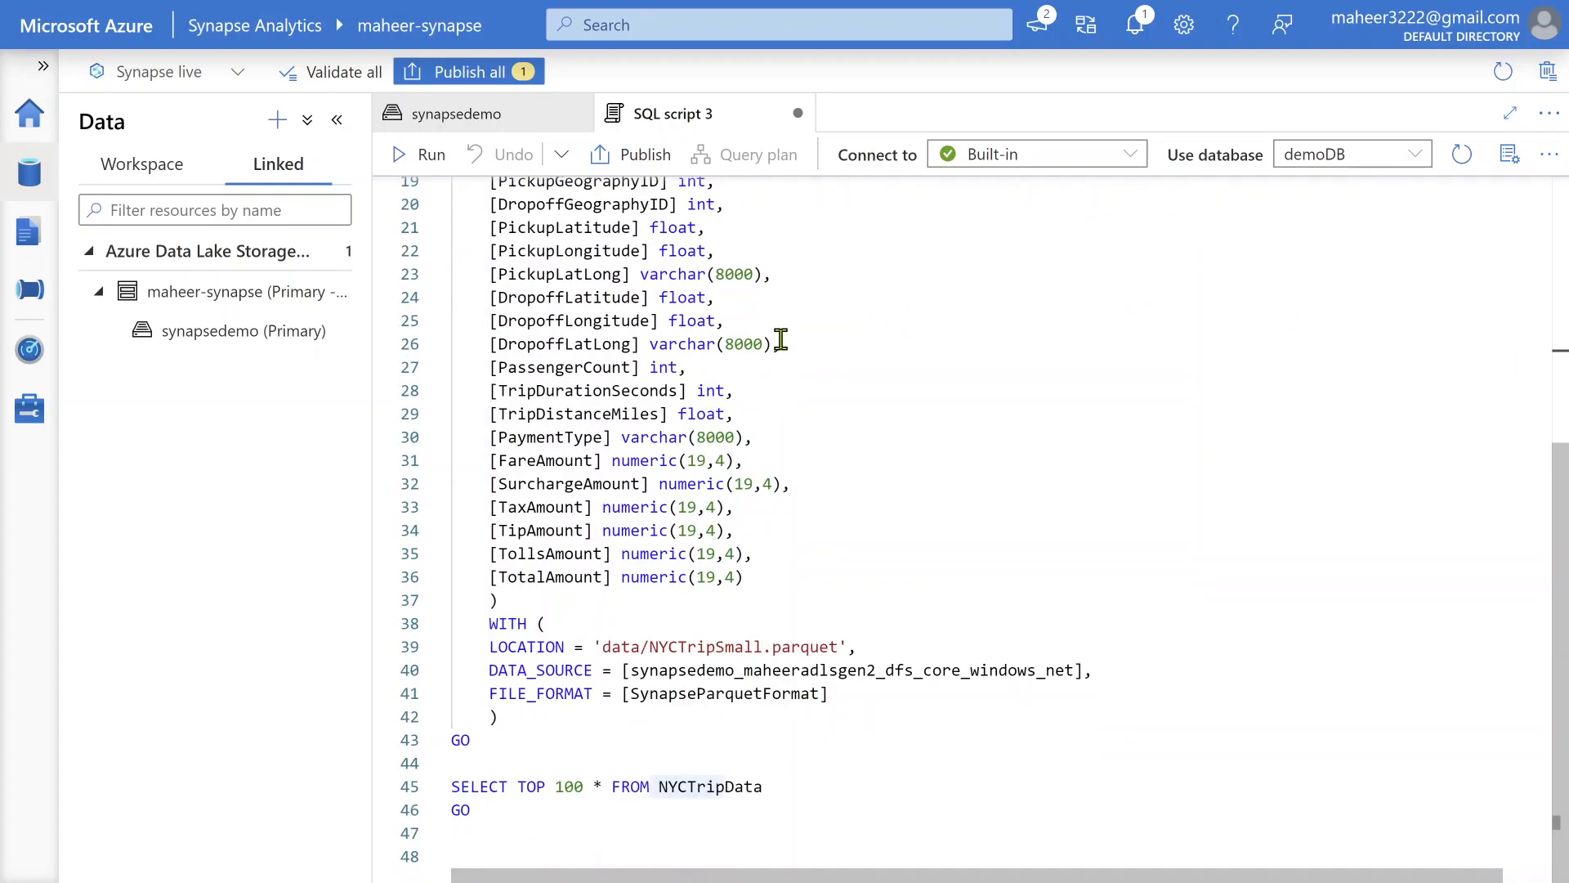
left_click_drag(519, 786, 760, 788)
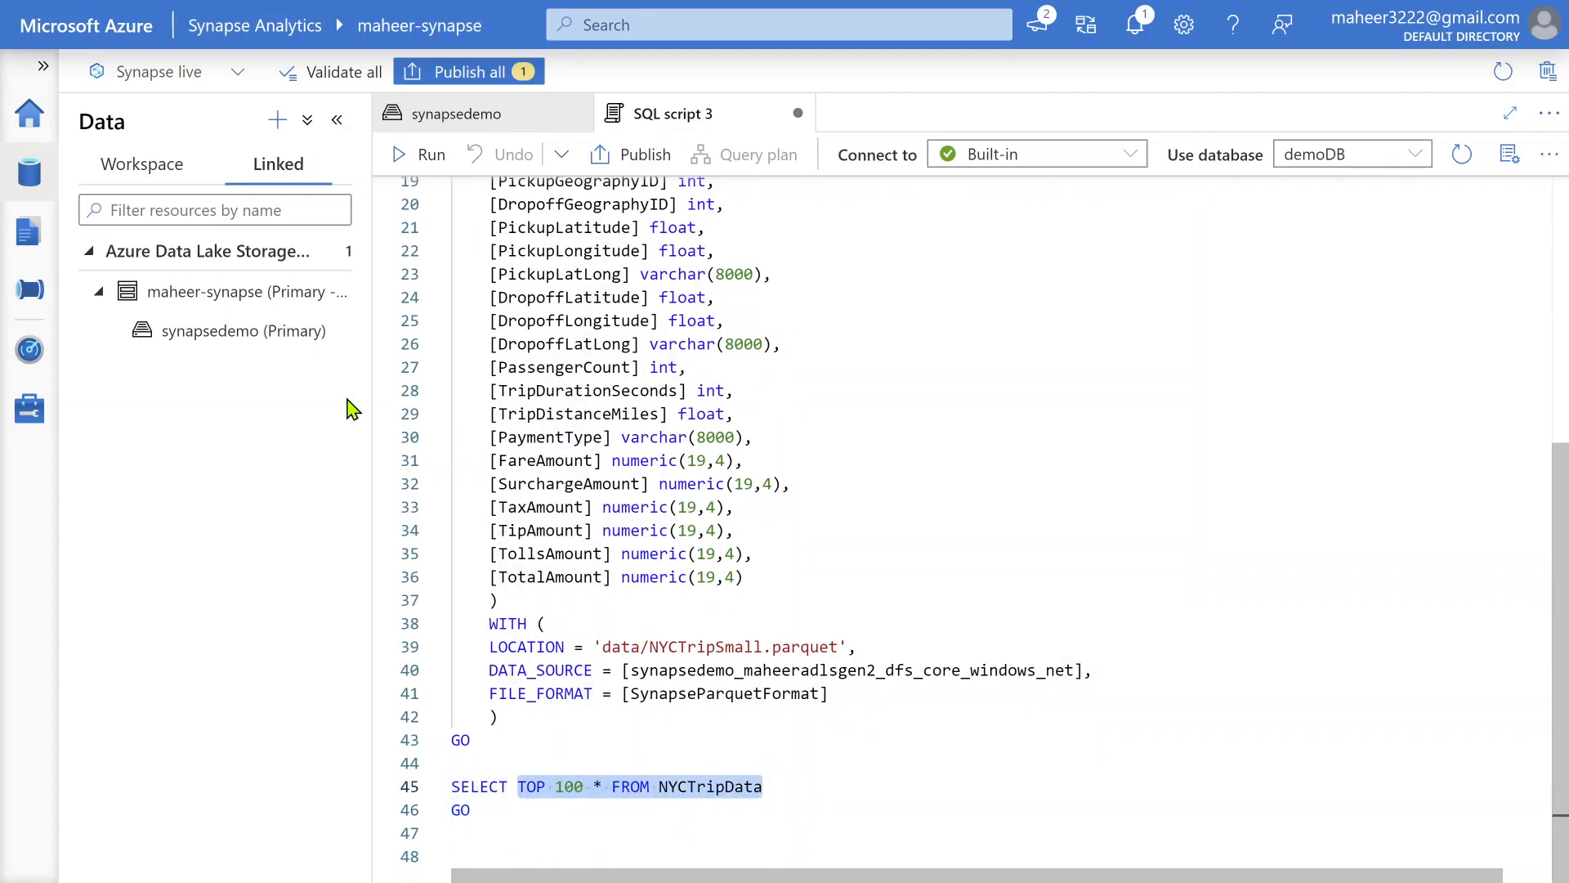
- Show the workspace databases and expand demoDB's external data sources, external file formats and external tables
left_click(141, 167)
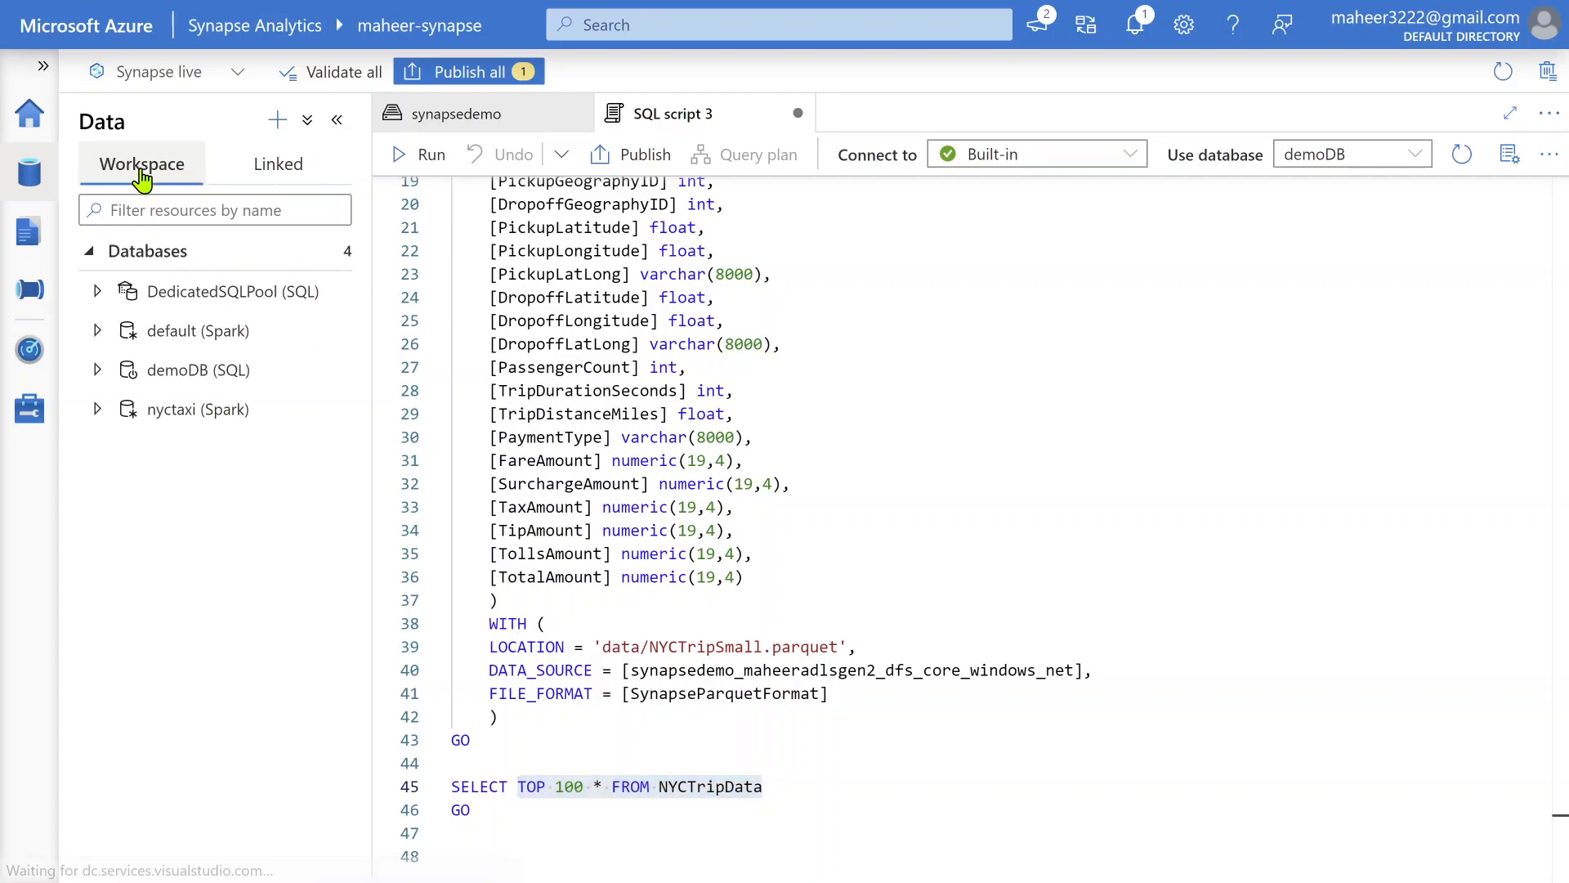
left_click(185, 389)
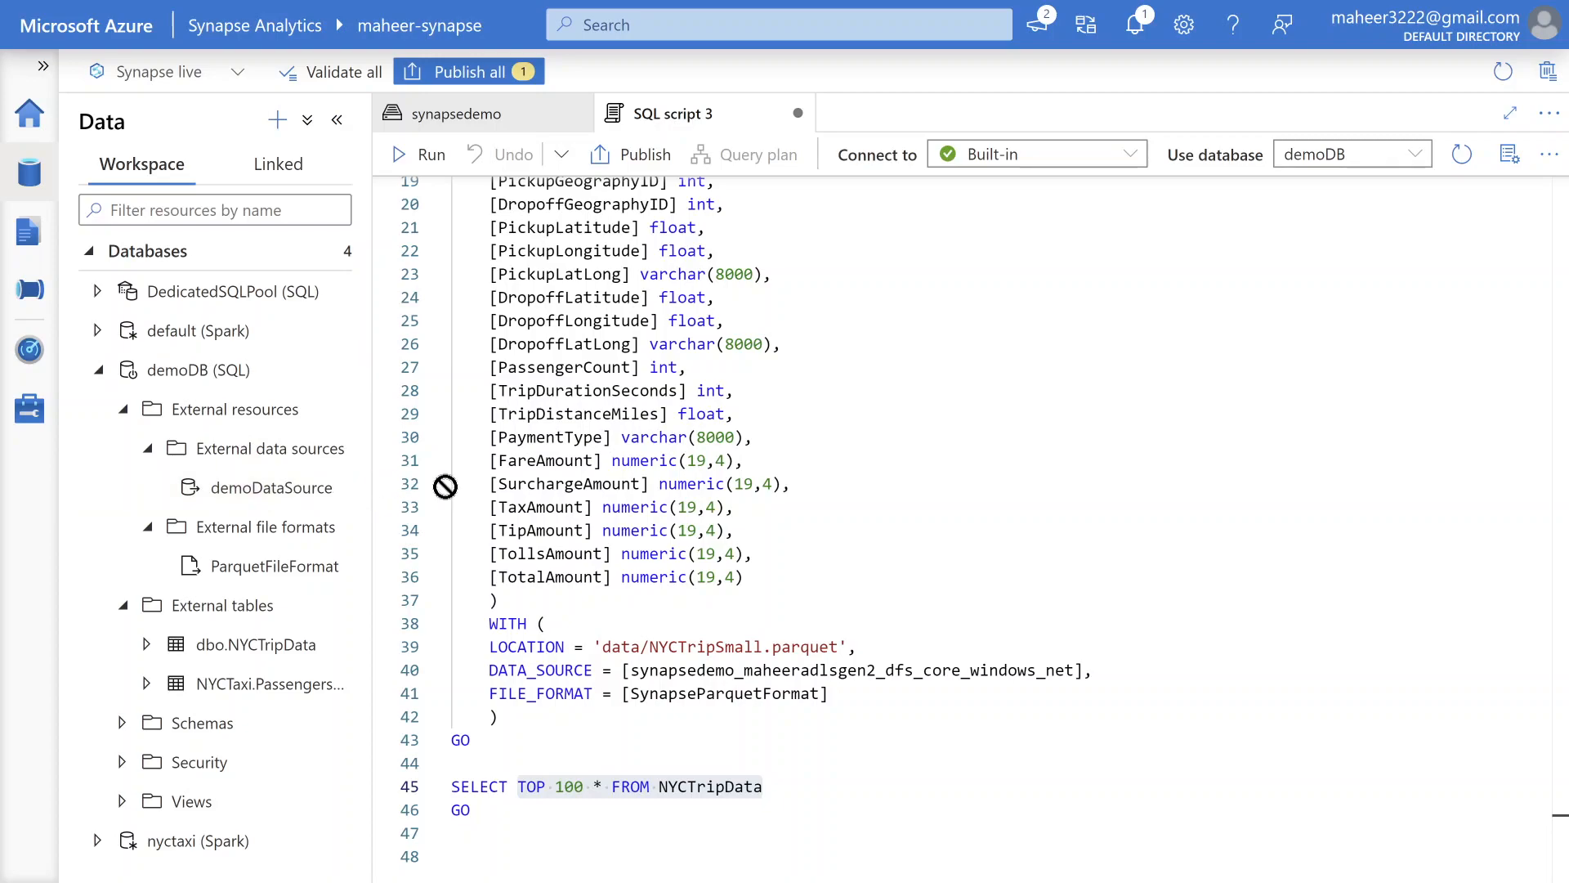
left_click_drag(372, 482, 377, 483)
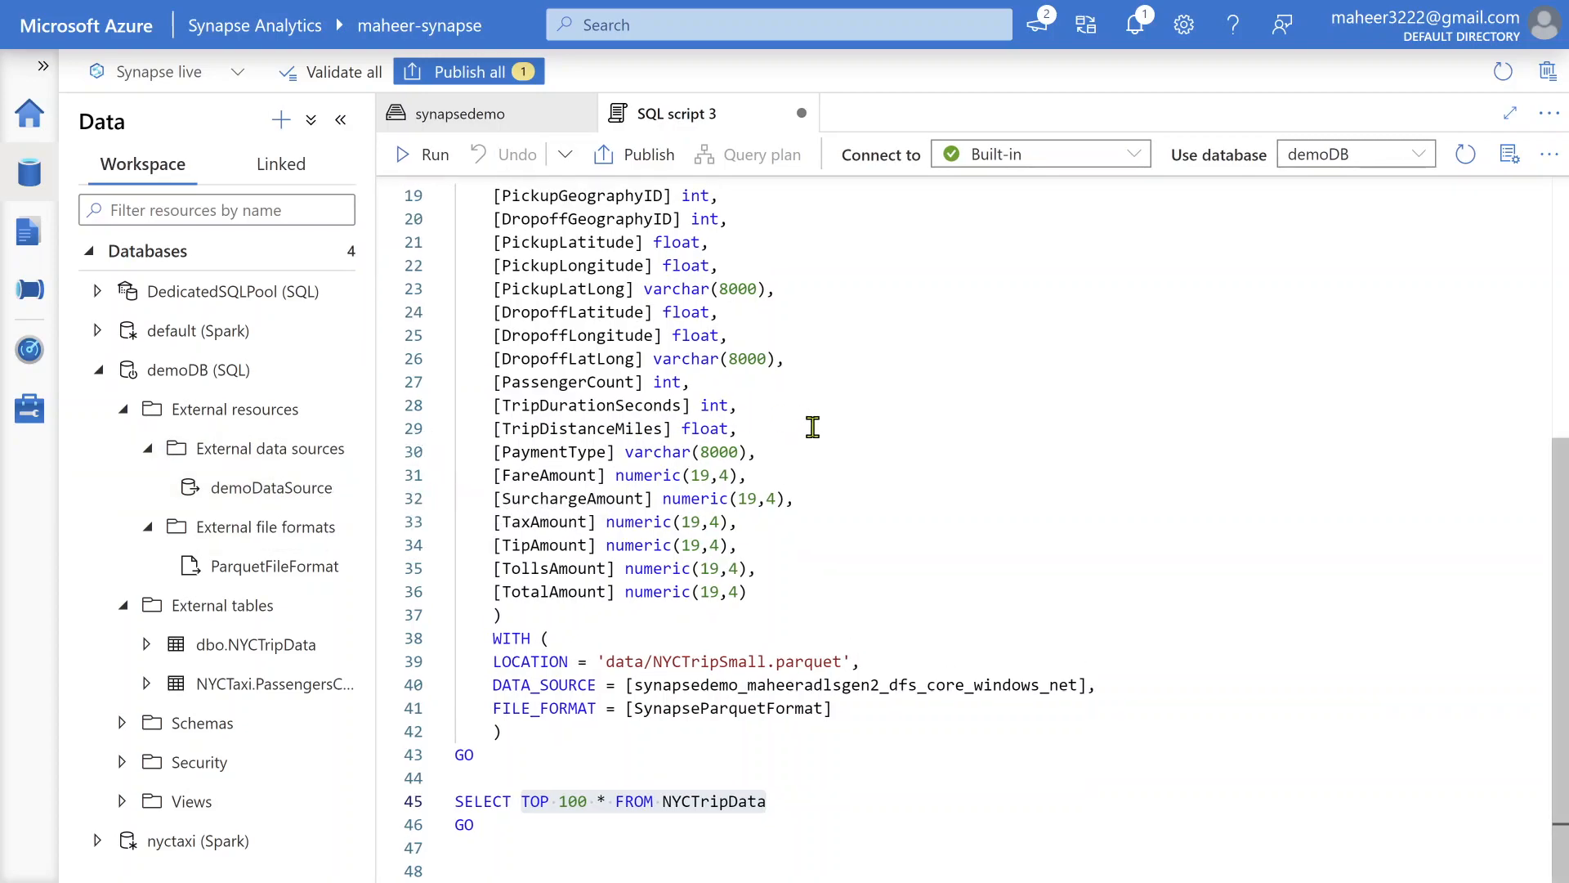
- Compare the script's data source and file format names with demoDB's existing objects, widening the object list for full table names
scroll(899, 409, "up", 5)
left_click_drag(803, 335, 1134, 331)
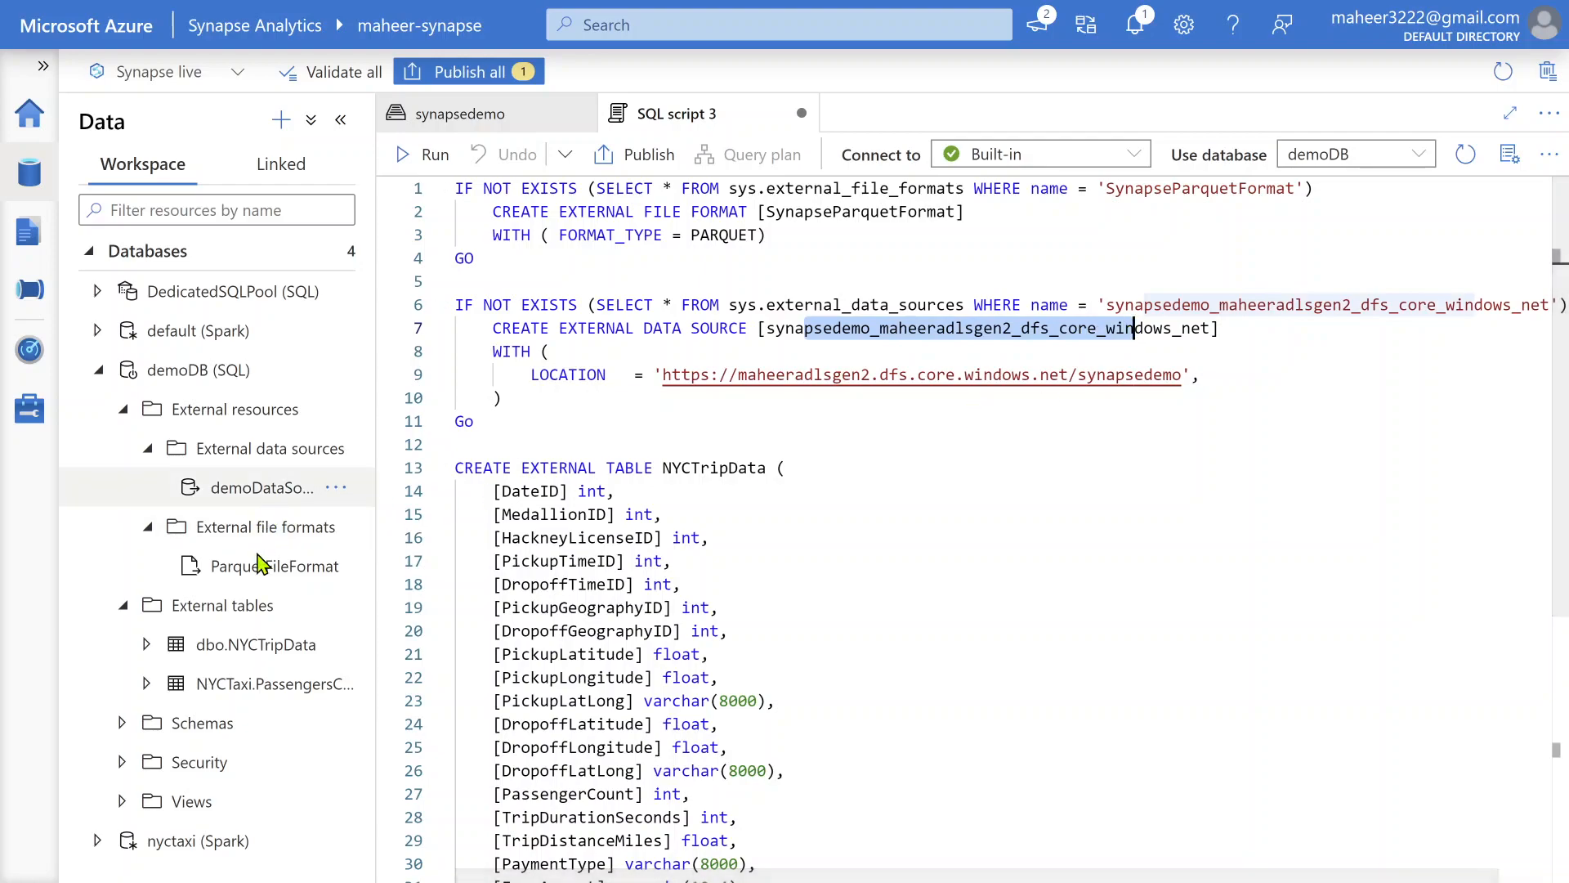
left_click(784, 211)
left_click_drag(850, 210, 922, 212)
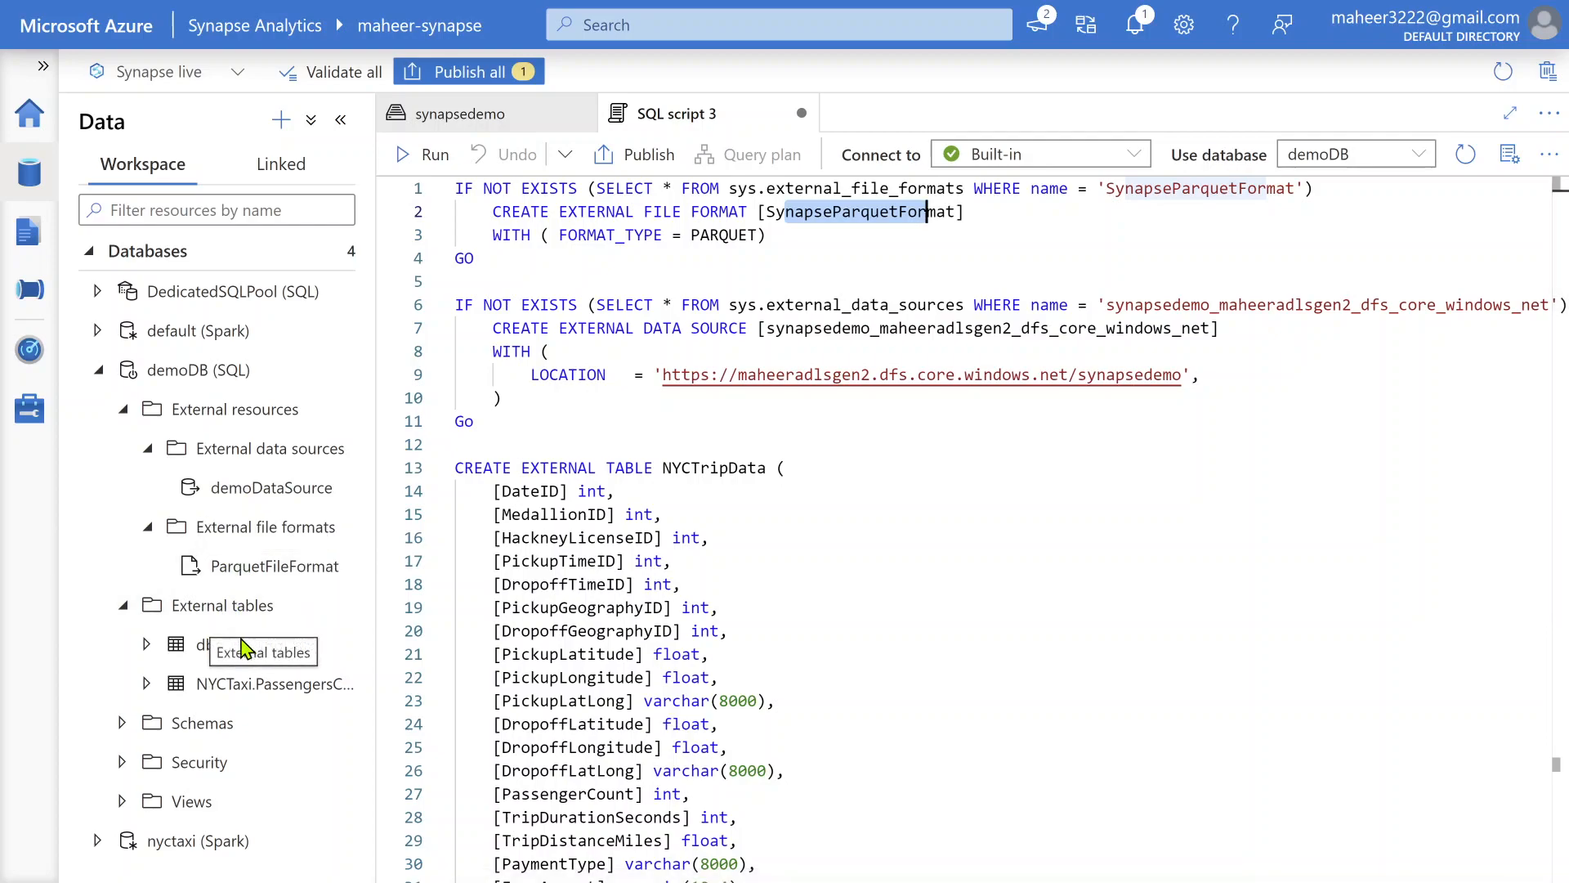
left_click_drag(381, 684, 442, 580)
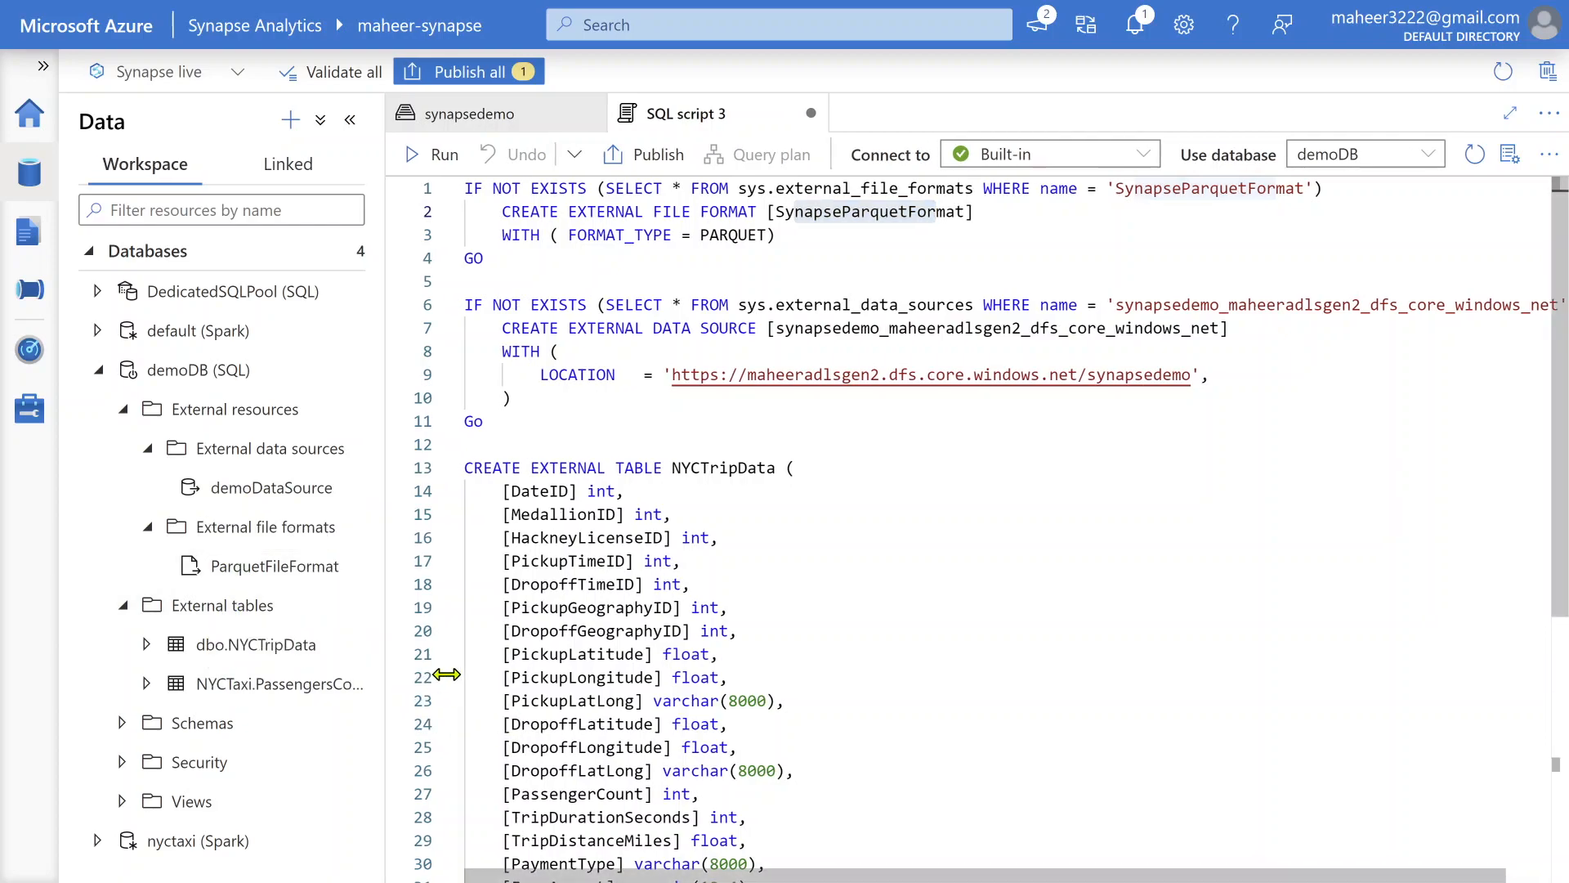
- Rename the table to NYCTripDataNew in both the CREATE EXTERNAL TABLE and the SELECT TOP 100 statements
scroll(851, 480, "down", 5)
scroll(797, 379, "up", 3)
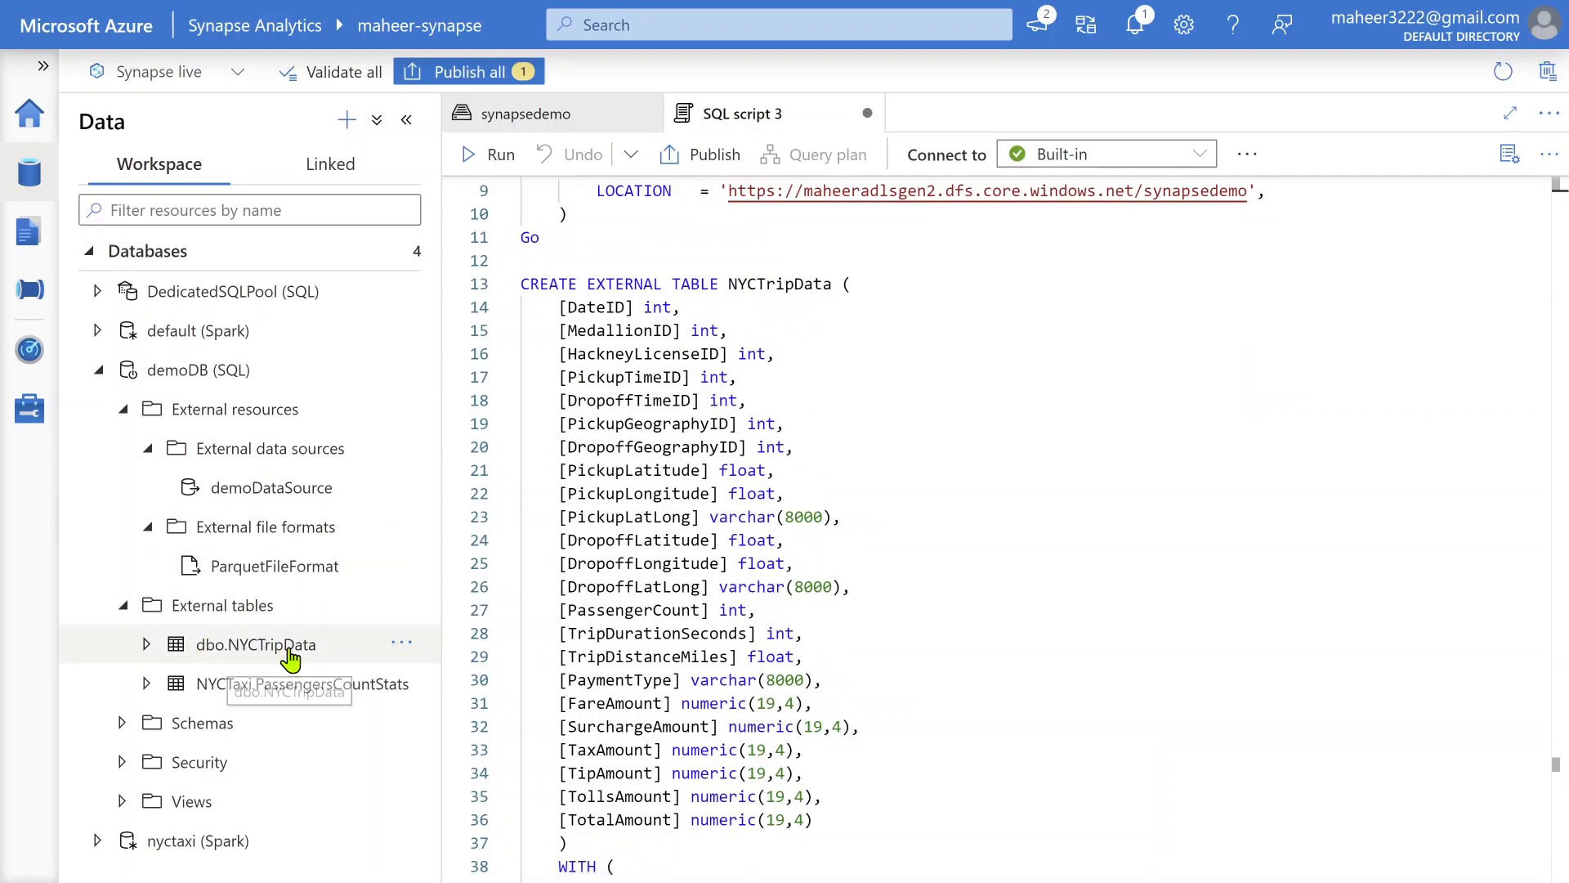
left_click(832, 284)
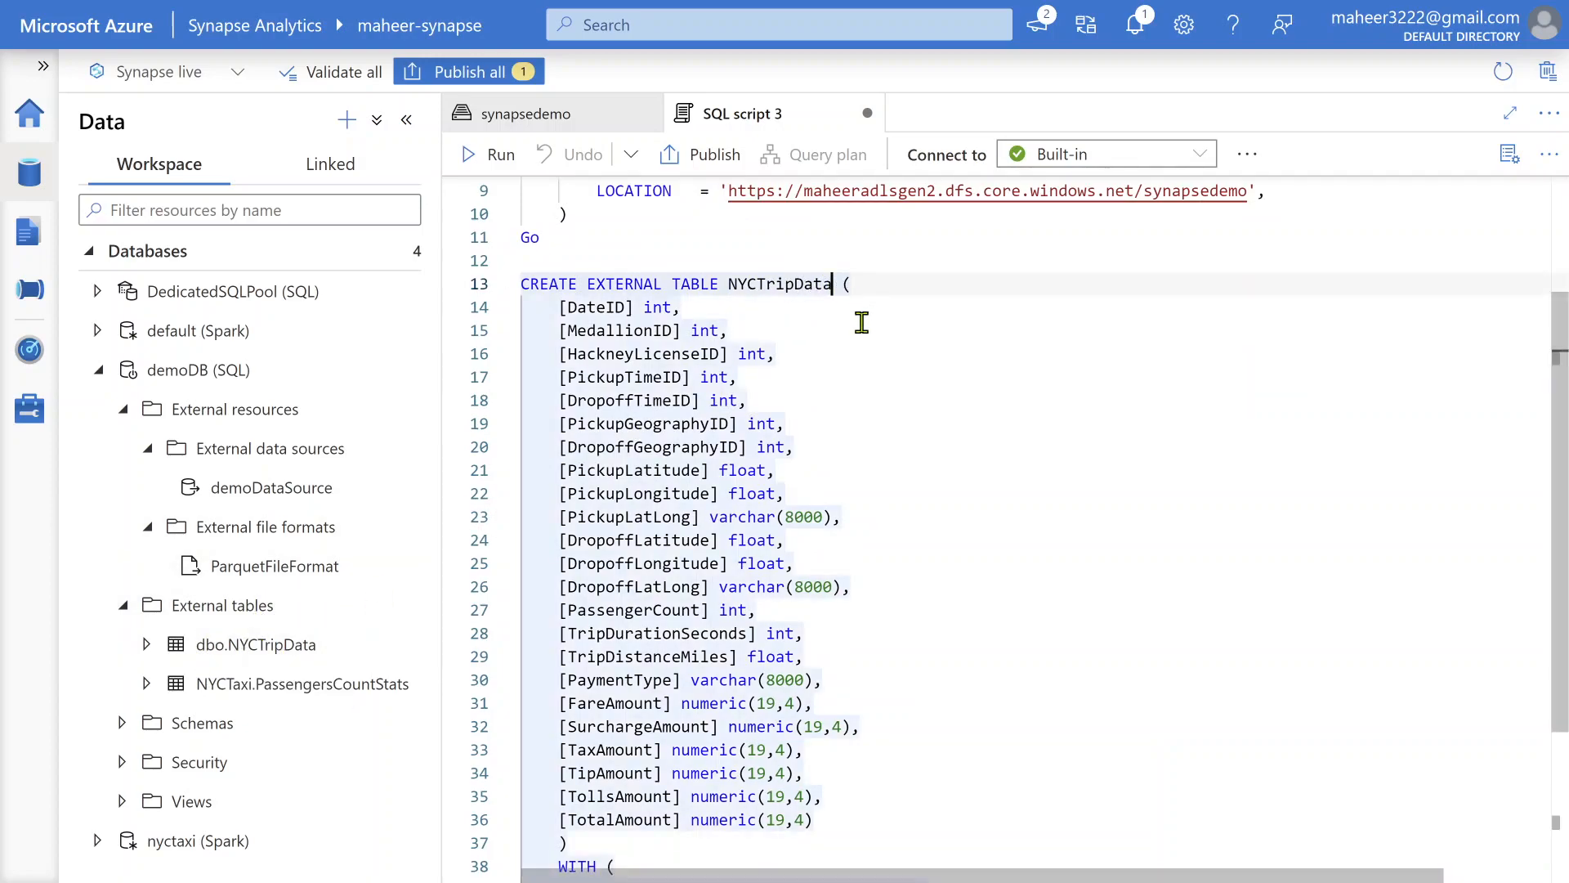
type("New")
scroll(944, 574, "down", 3)
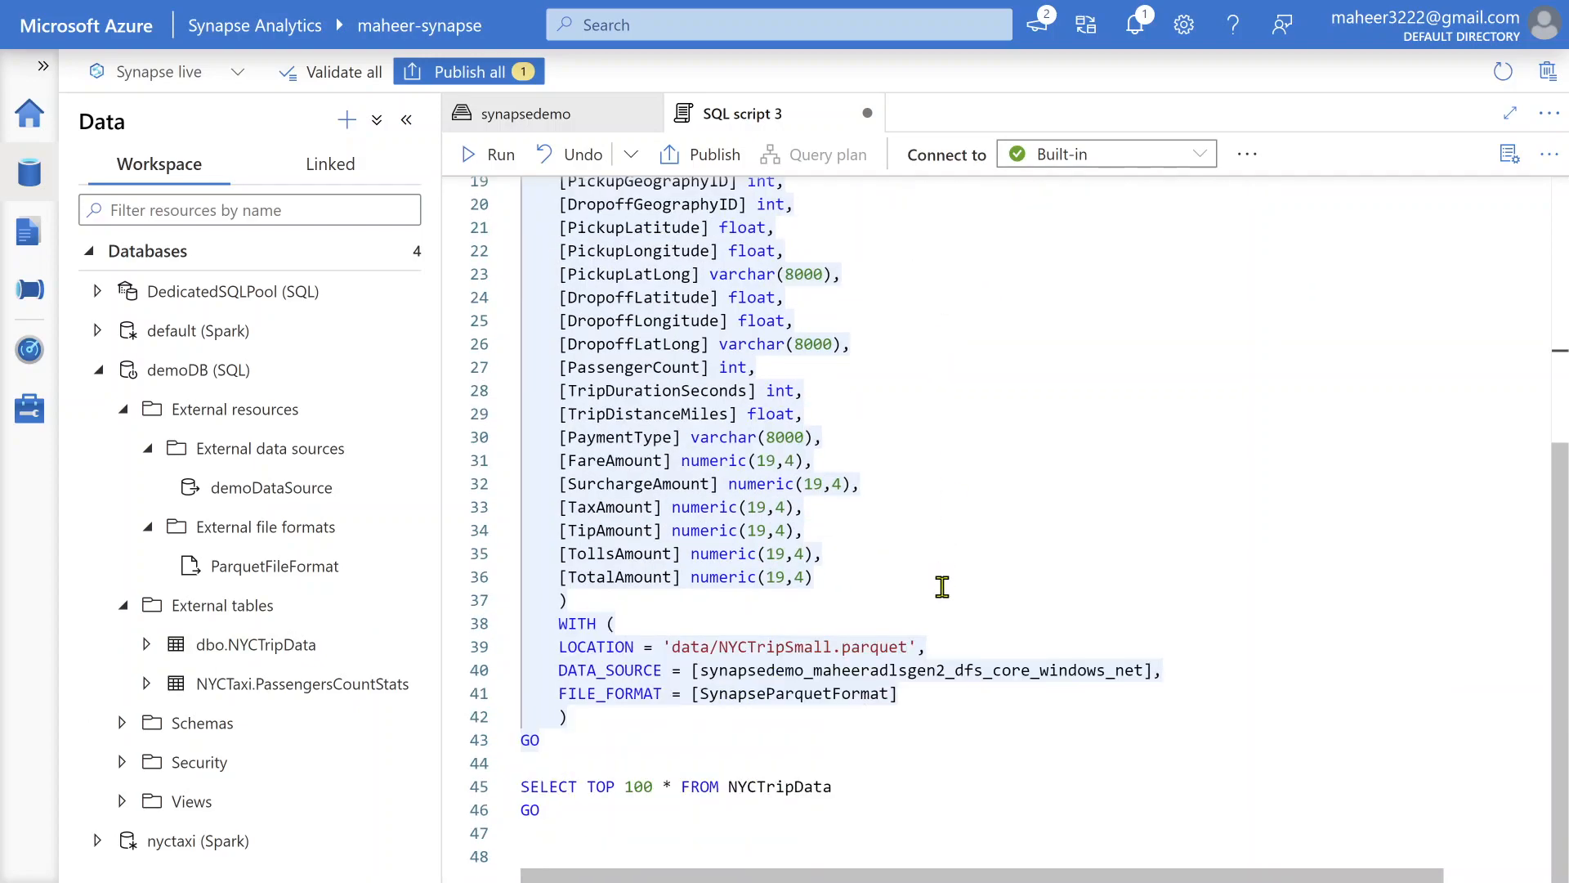
left_click(835, 783)
type("New")
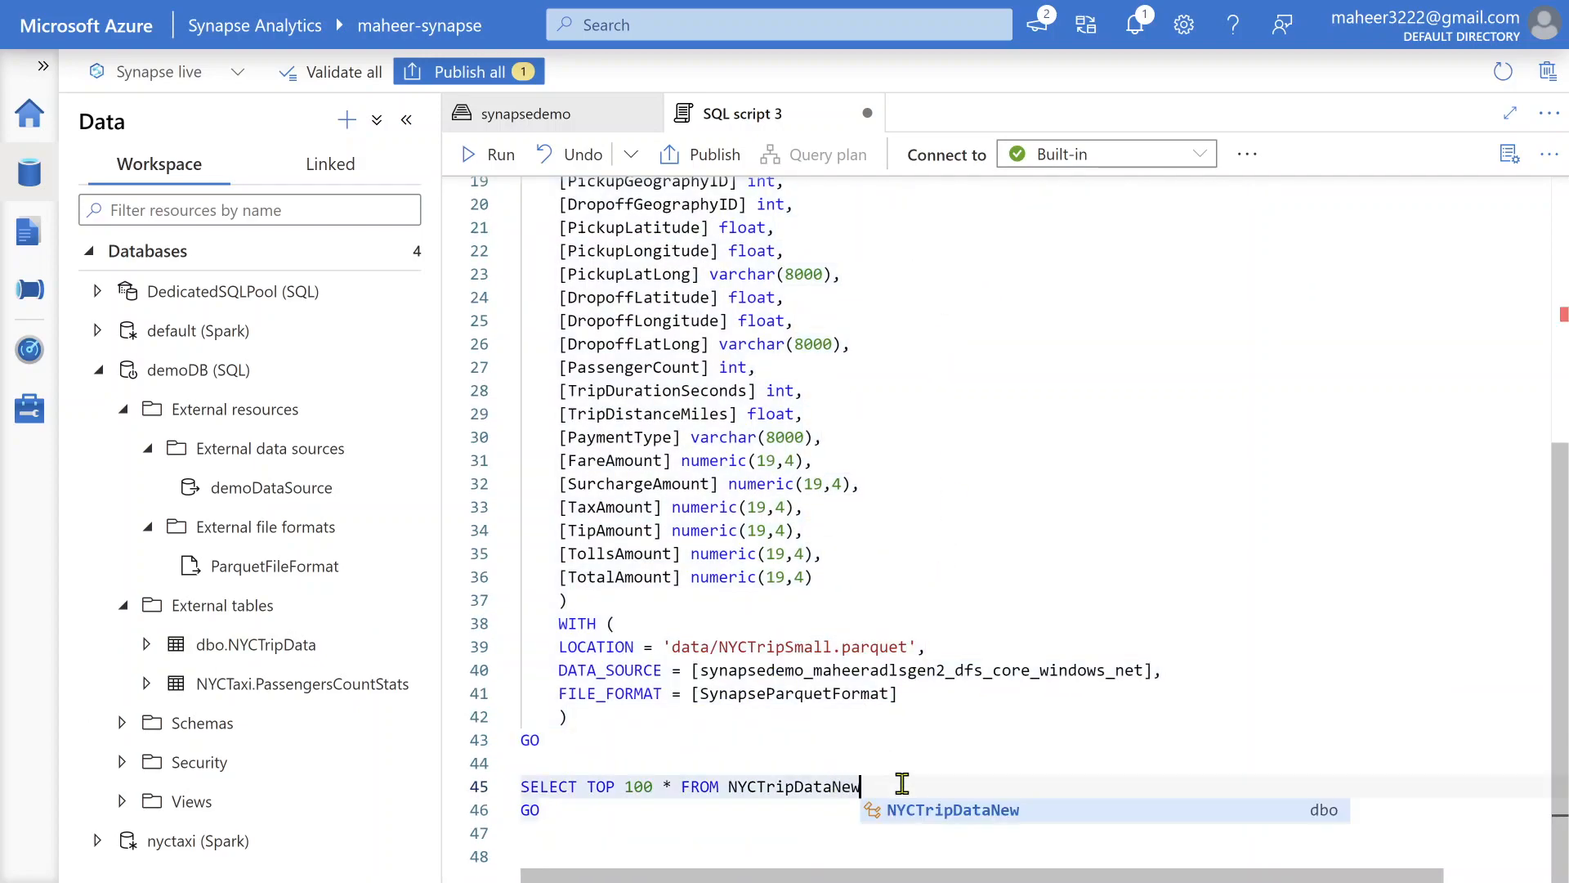
left_click(932, 750)
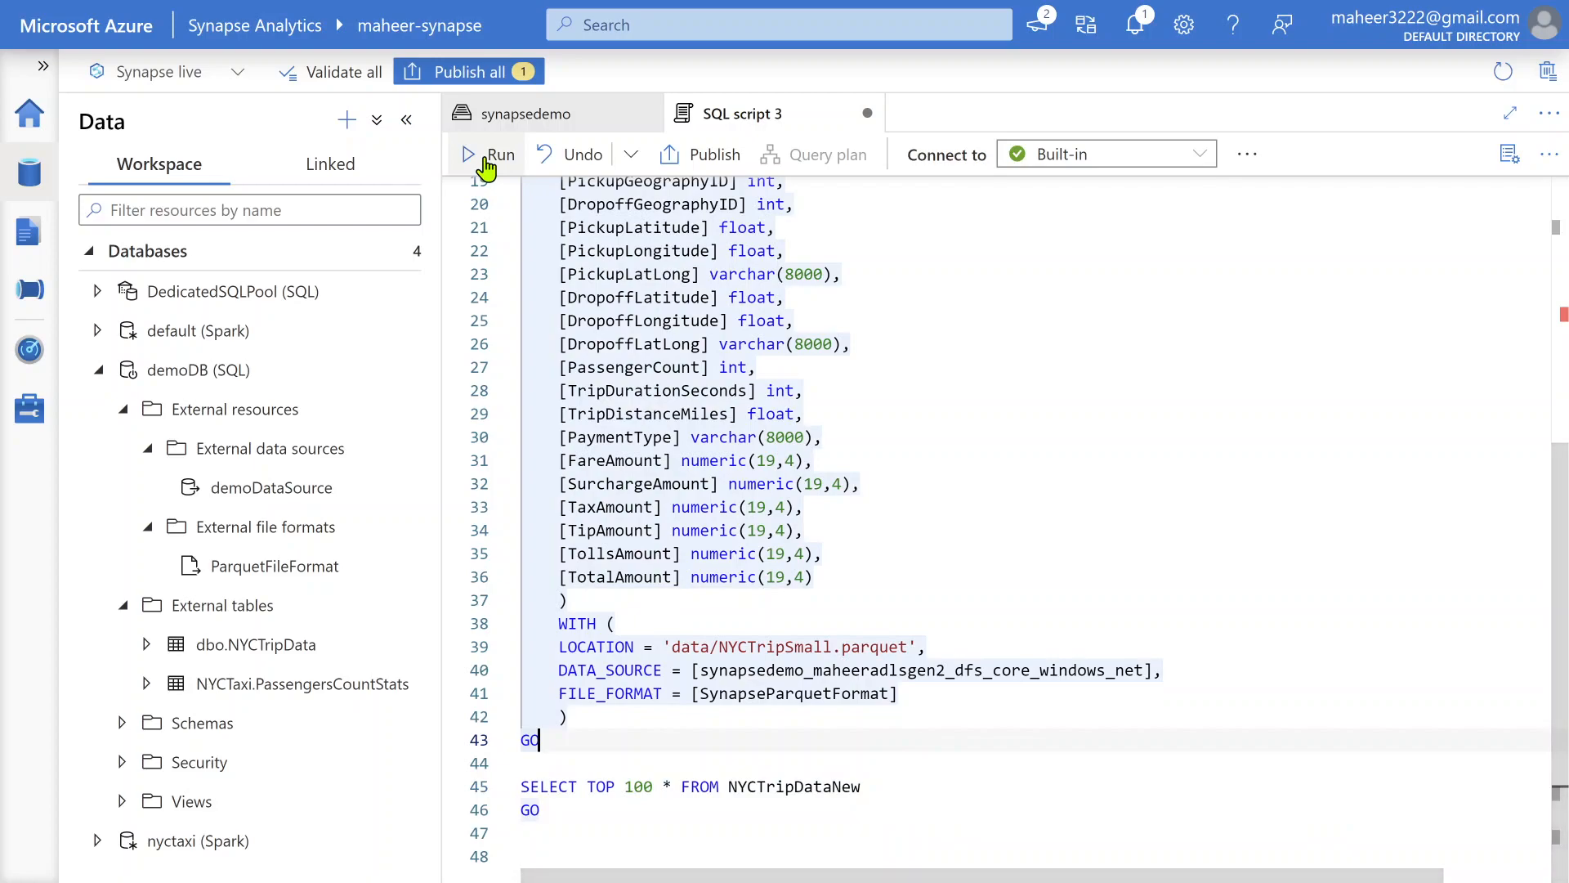
- Run the whole script and enlarge the results area to browse the rows returned from NYCTripDataNew
left_click(489, 154)
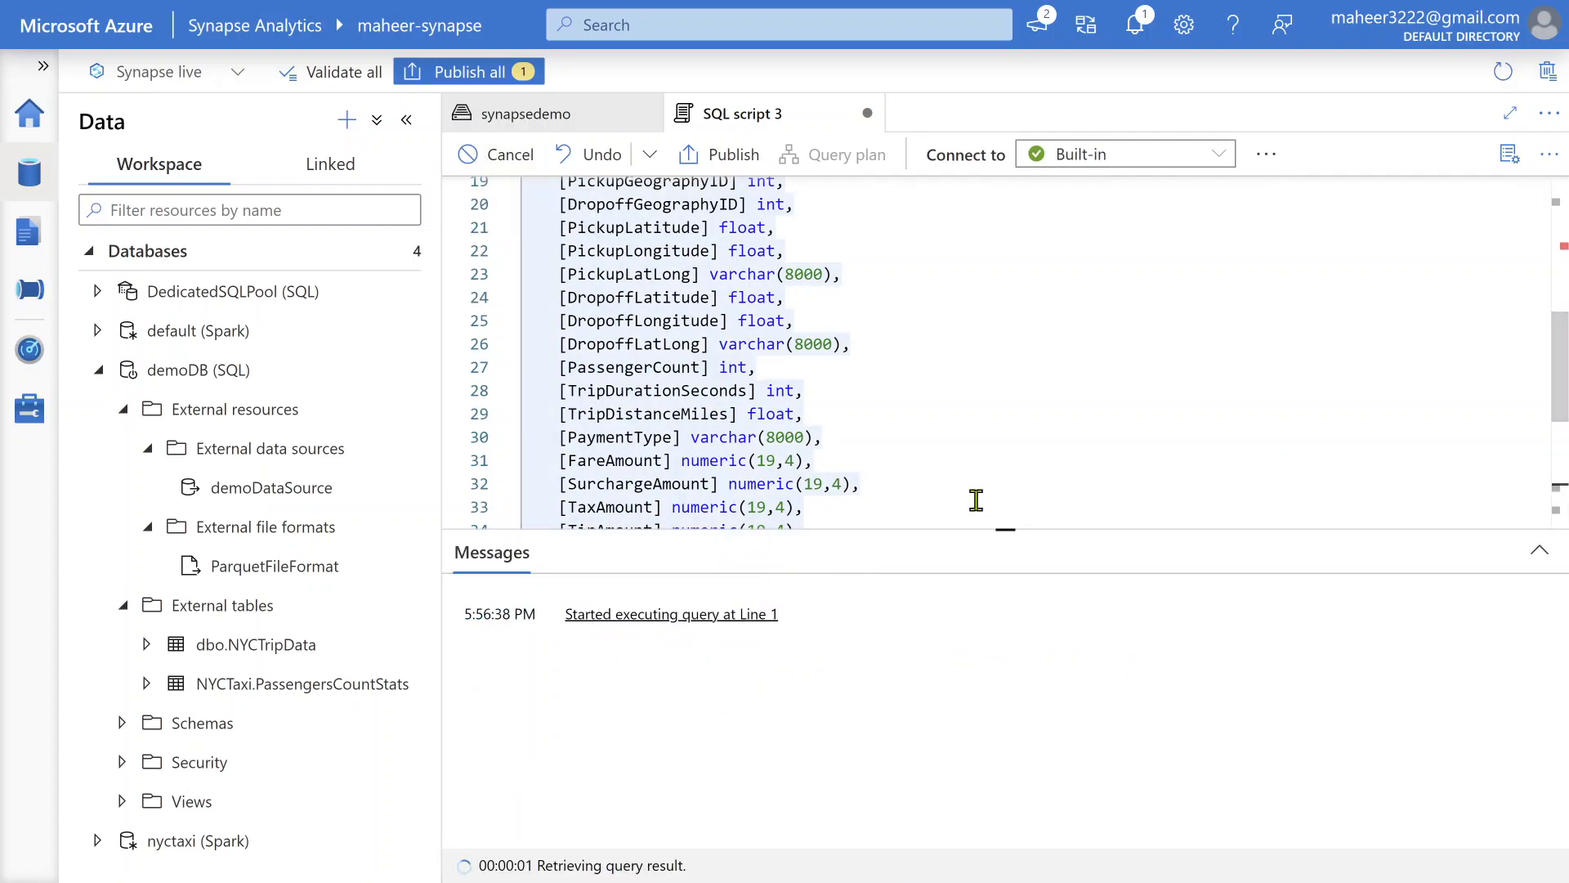
scroll(899, 458, "up", 5)
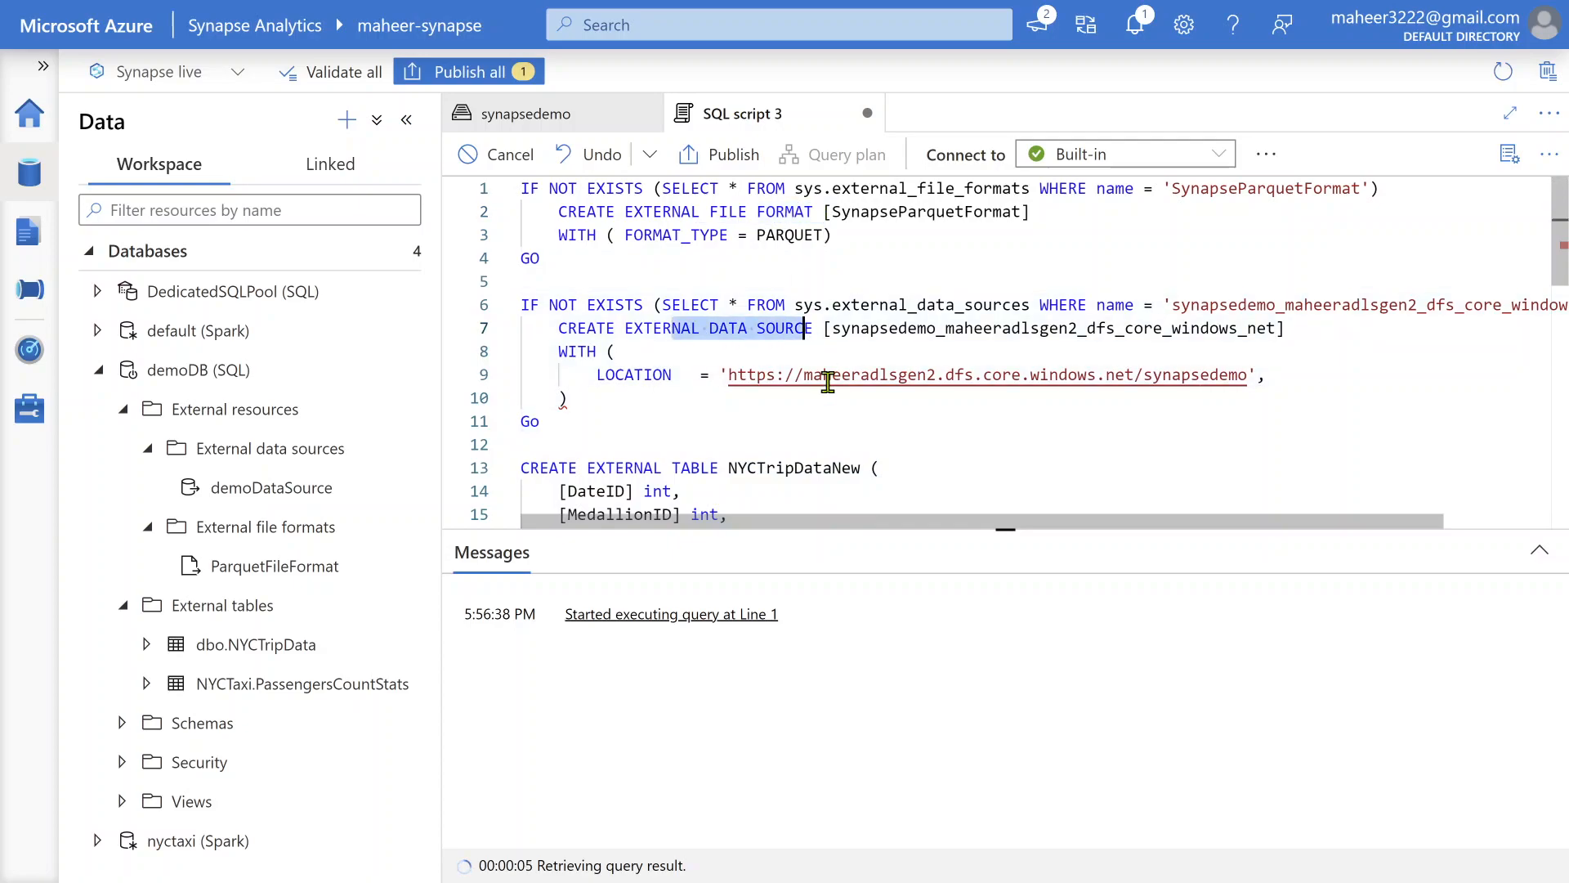
scroll(739, 400, "down", 5)
scroll(739, 401, "down", 6)
left_click_drag(556, 431, 521, 409)
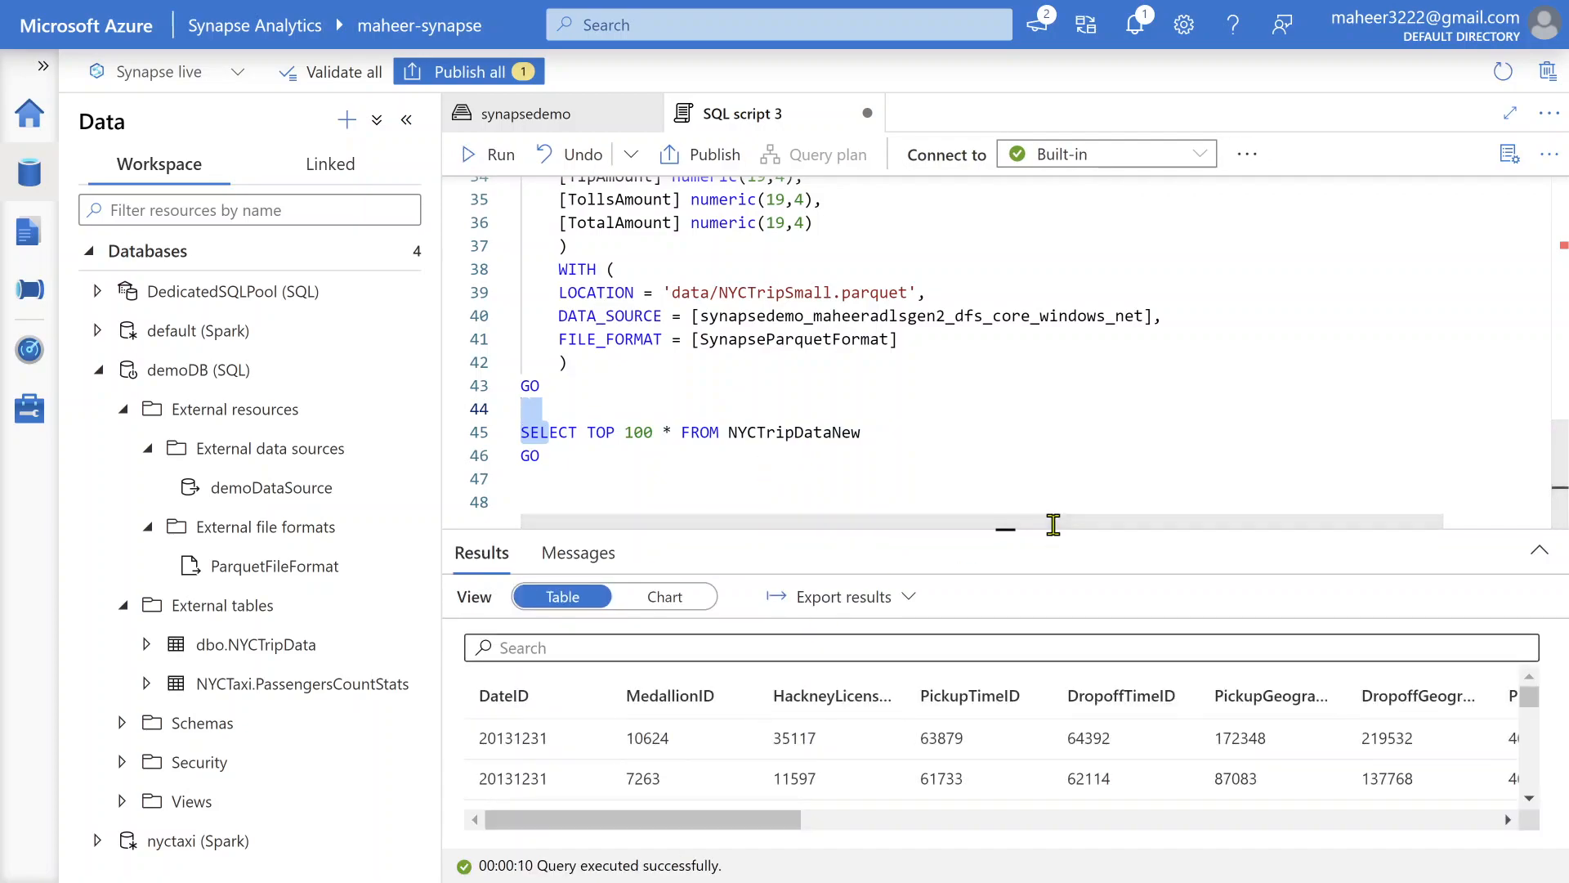
left_click_drag(1016, 532, 1021, 393)
scroll(801, 691, "down", 10)
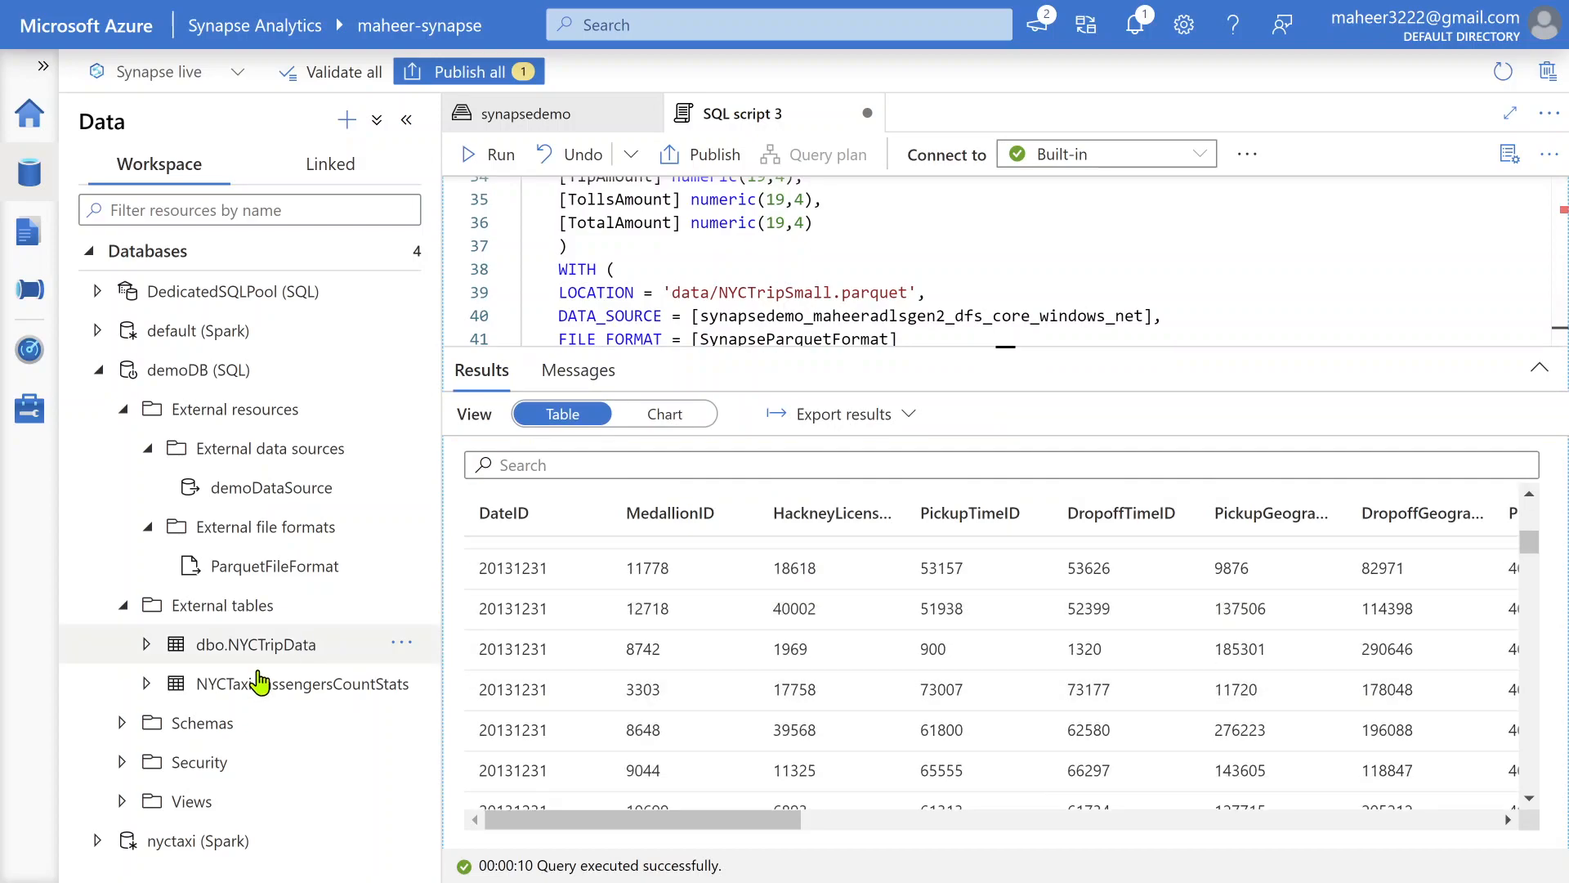
- Refresh demoDB's external tables, external data sources and external file formats, widening the object list to read long names
left_click(402, 606)
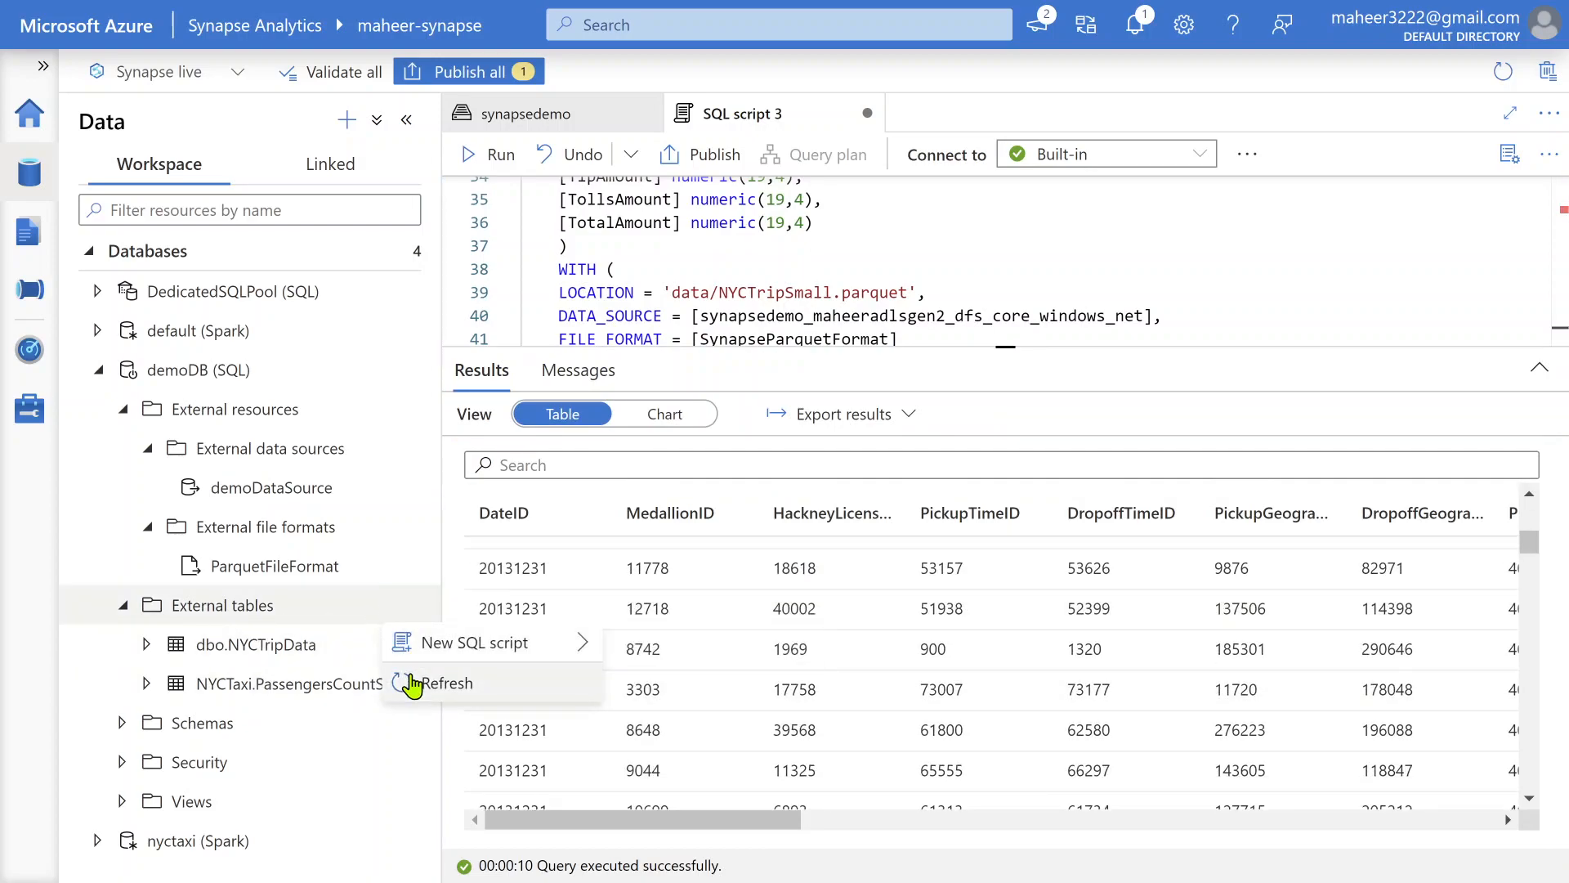
left_click(413, 683)
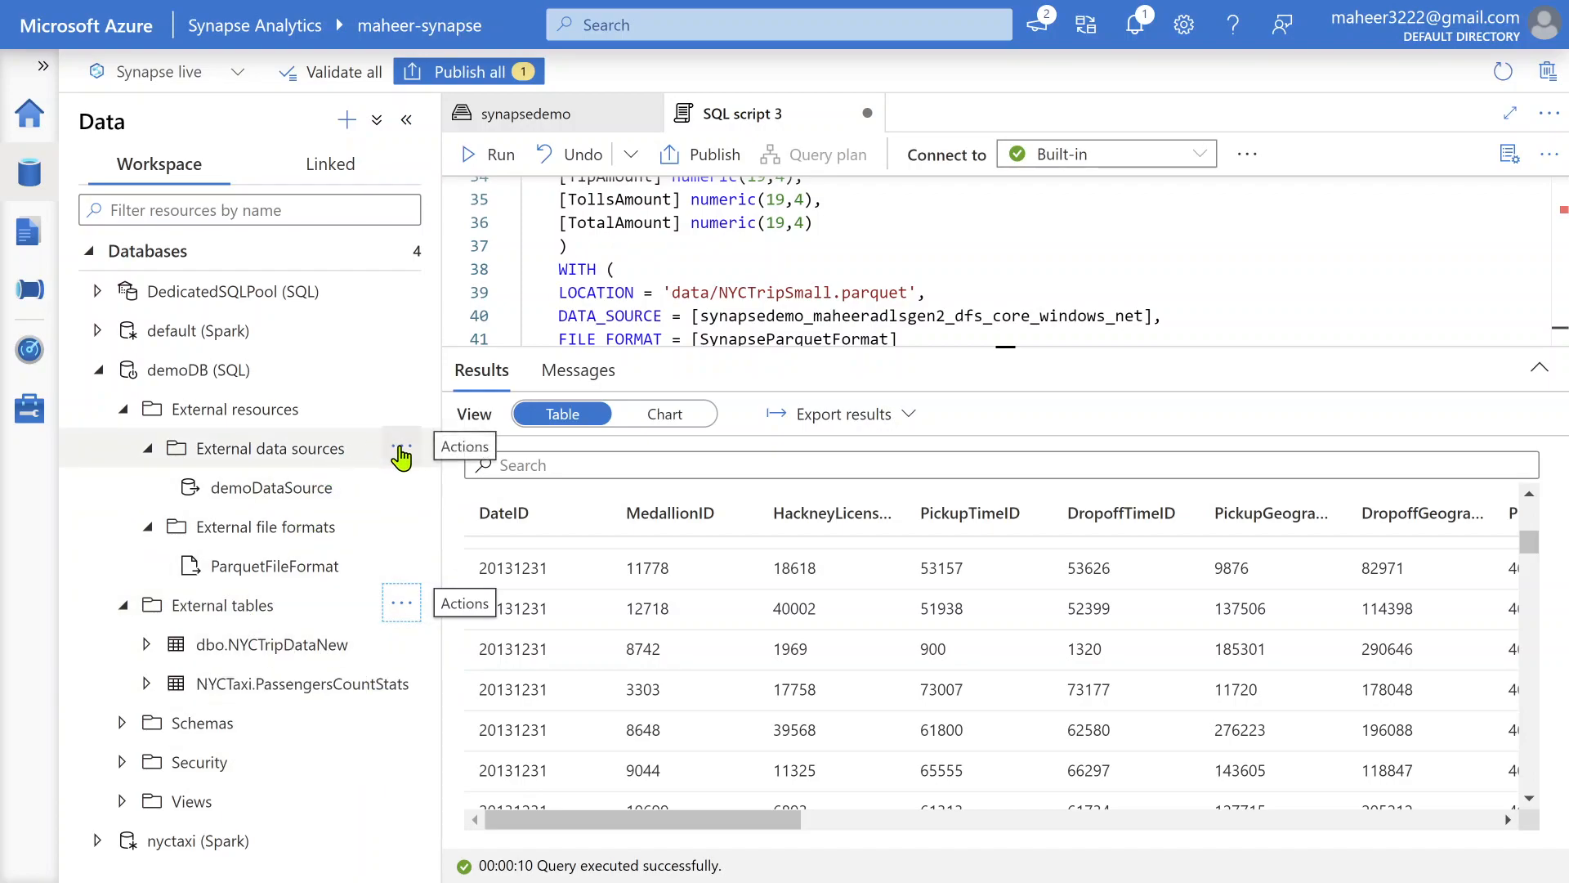
left_click(401, 454)
left_click(441, 518)
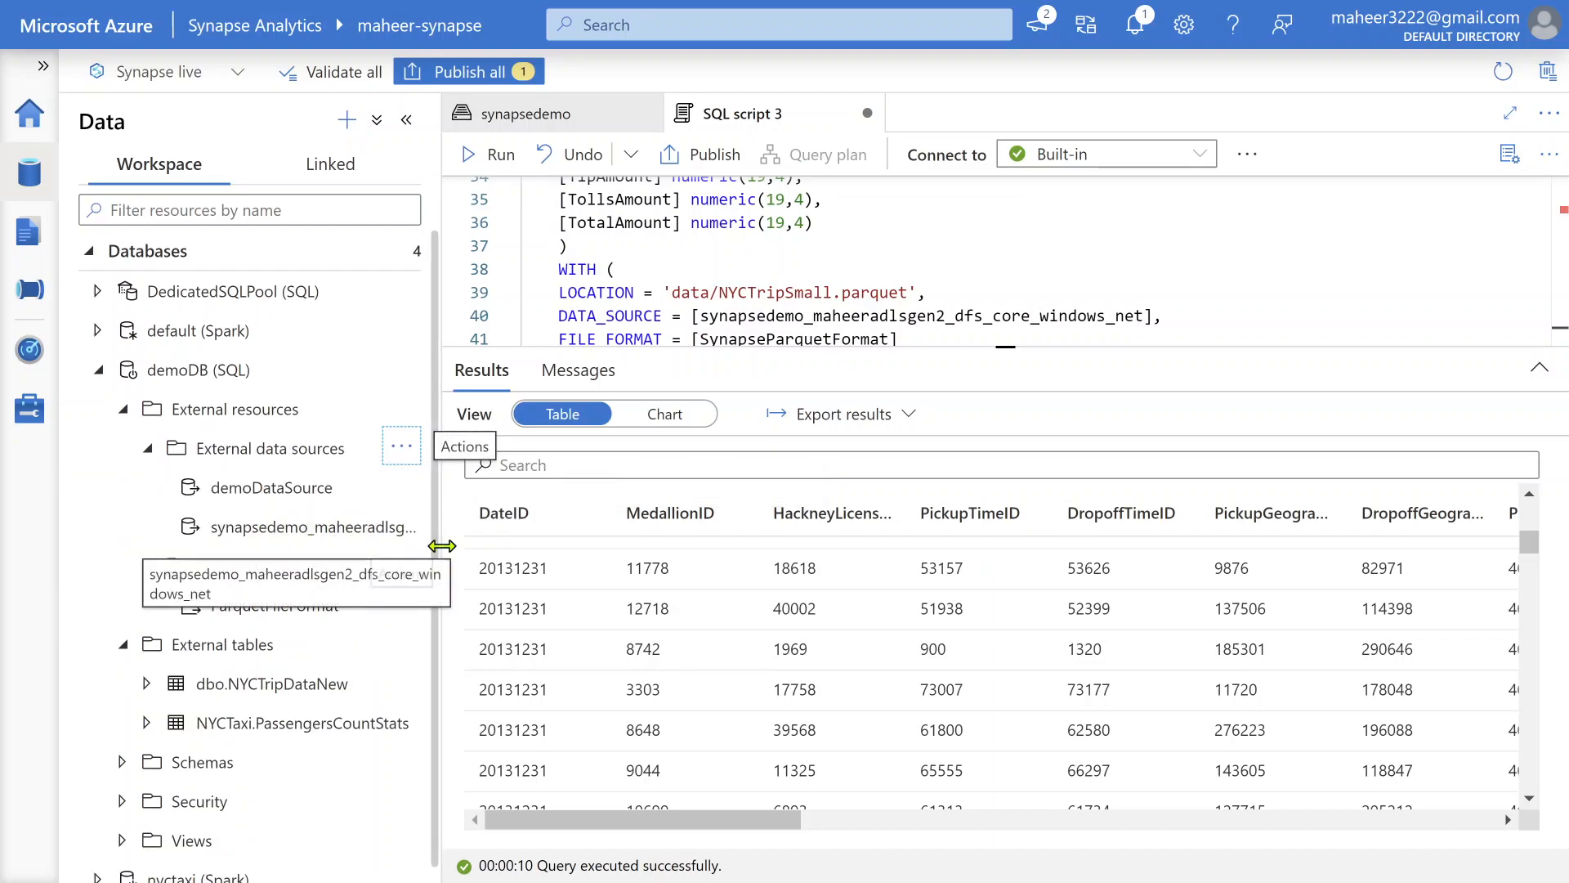
left_click_drag(431, 552, 587, 564)
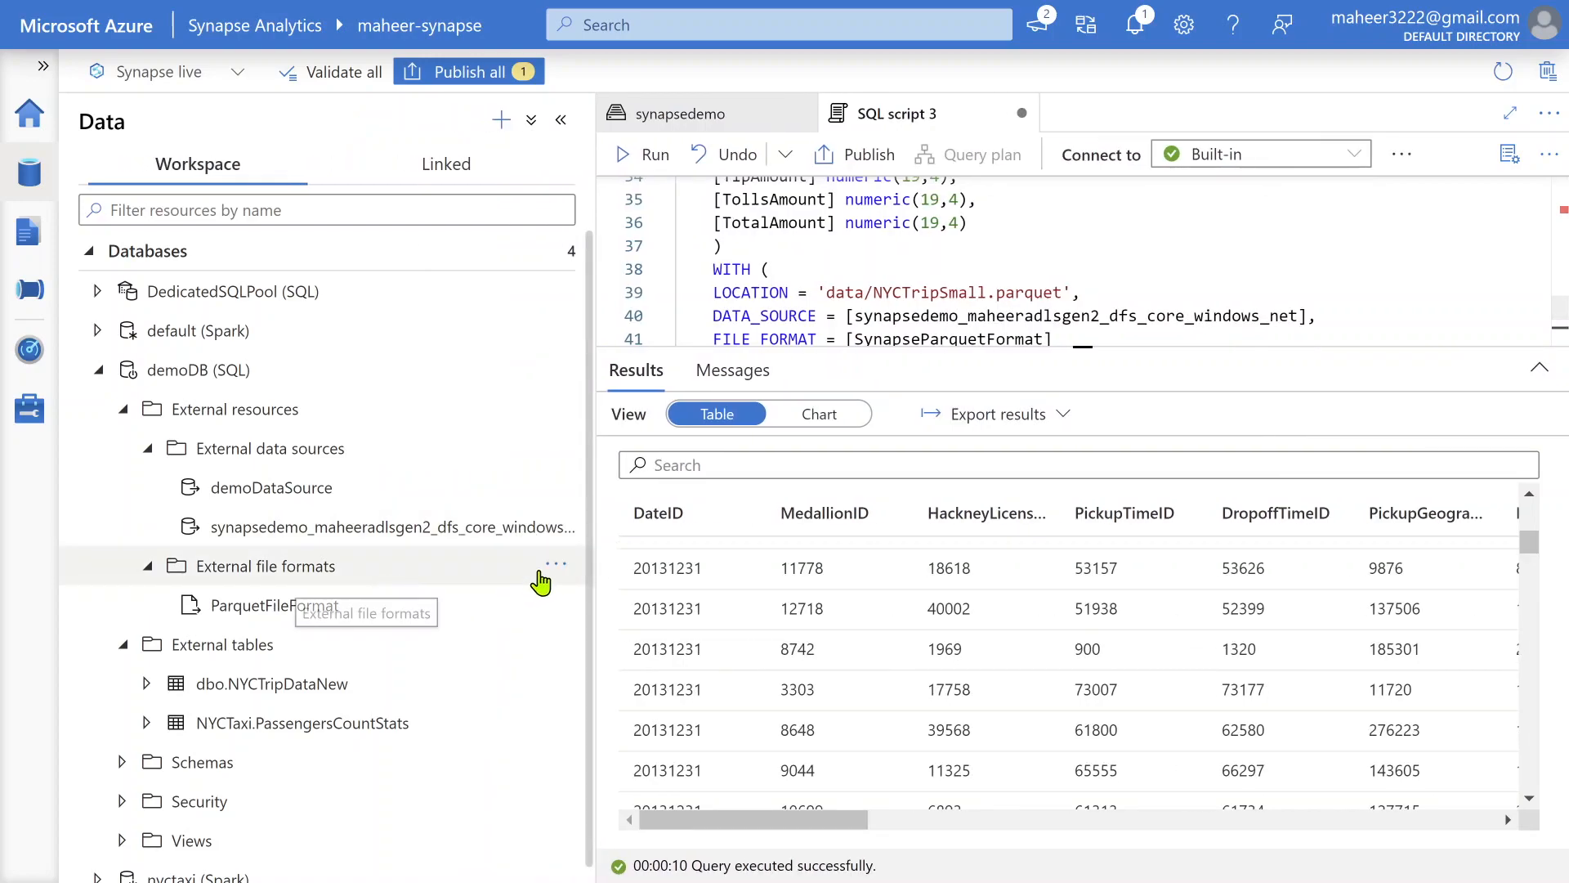
left_click(554, 566)
left_click(566, 644)
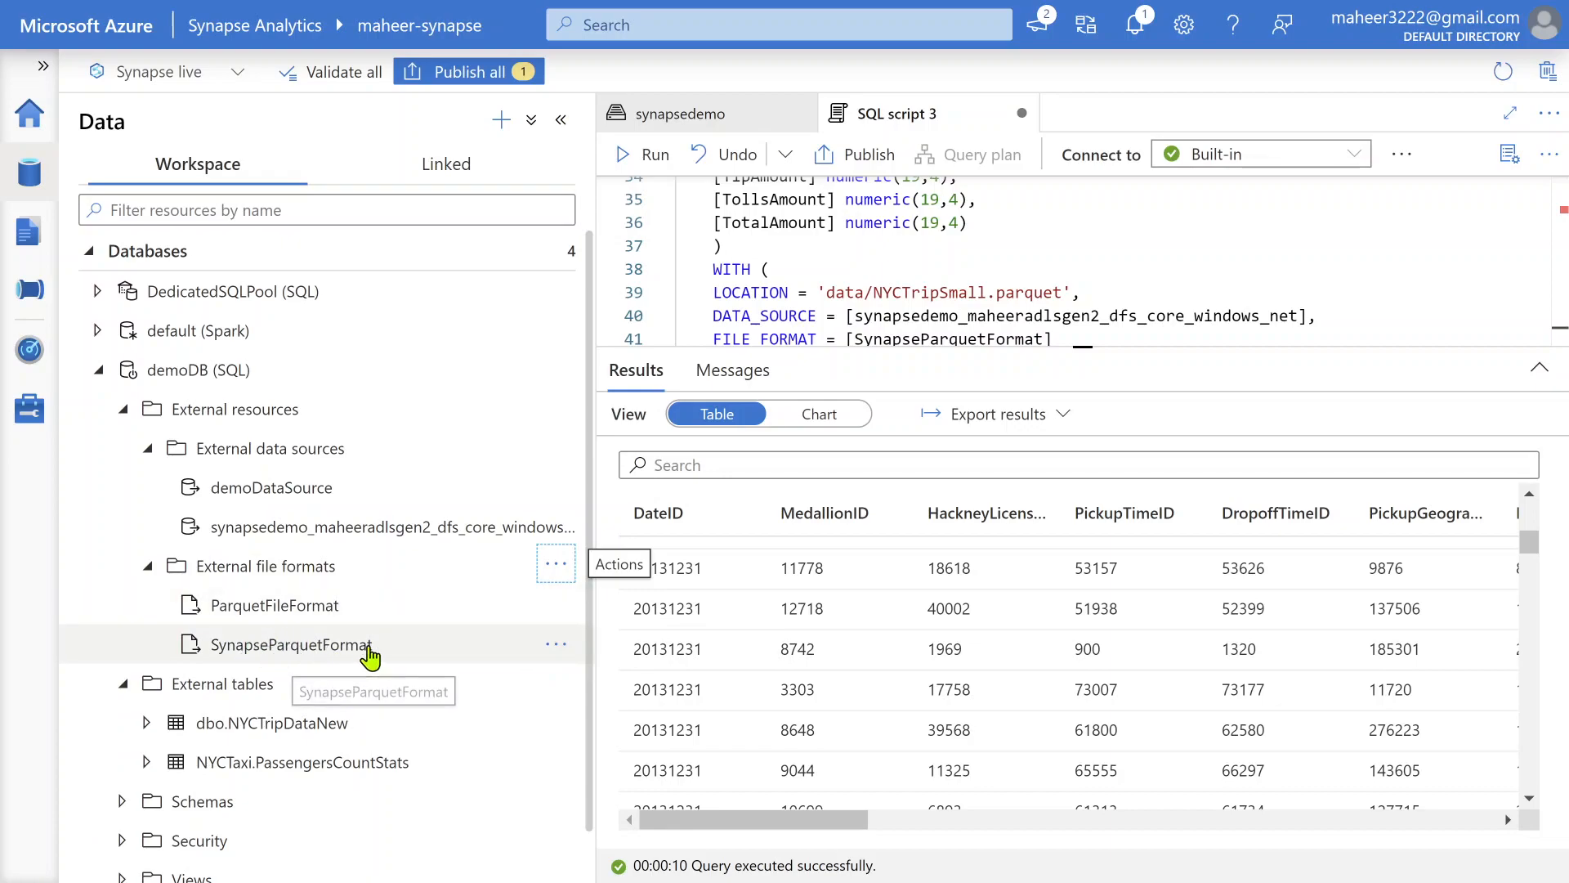
- Enlarge the script area and review the data source and NYCTripDataNew table definitions against the refreshed objects
left_click(940, 311)
left_click_drag(1054, 345, 1030, 668)
scroll(833, 451, "up", 5)
scroll(834, 451, "up", 3)
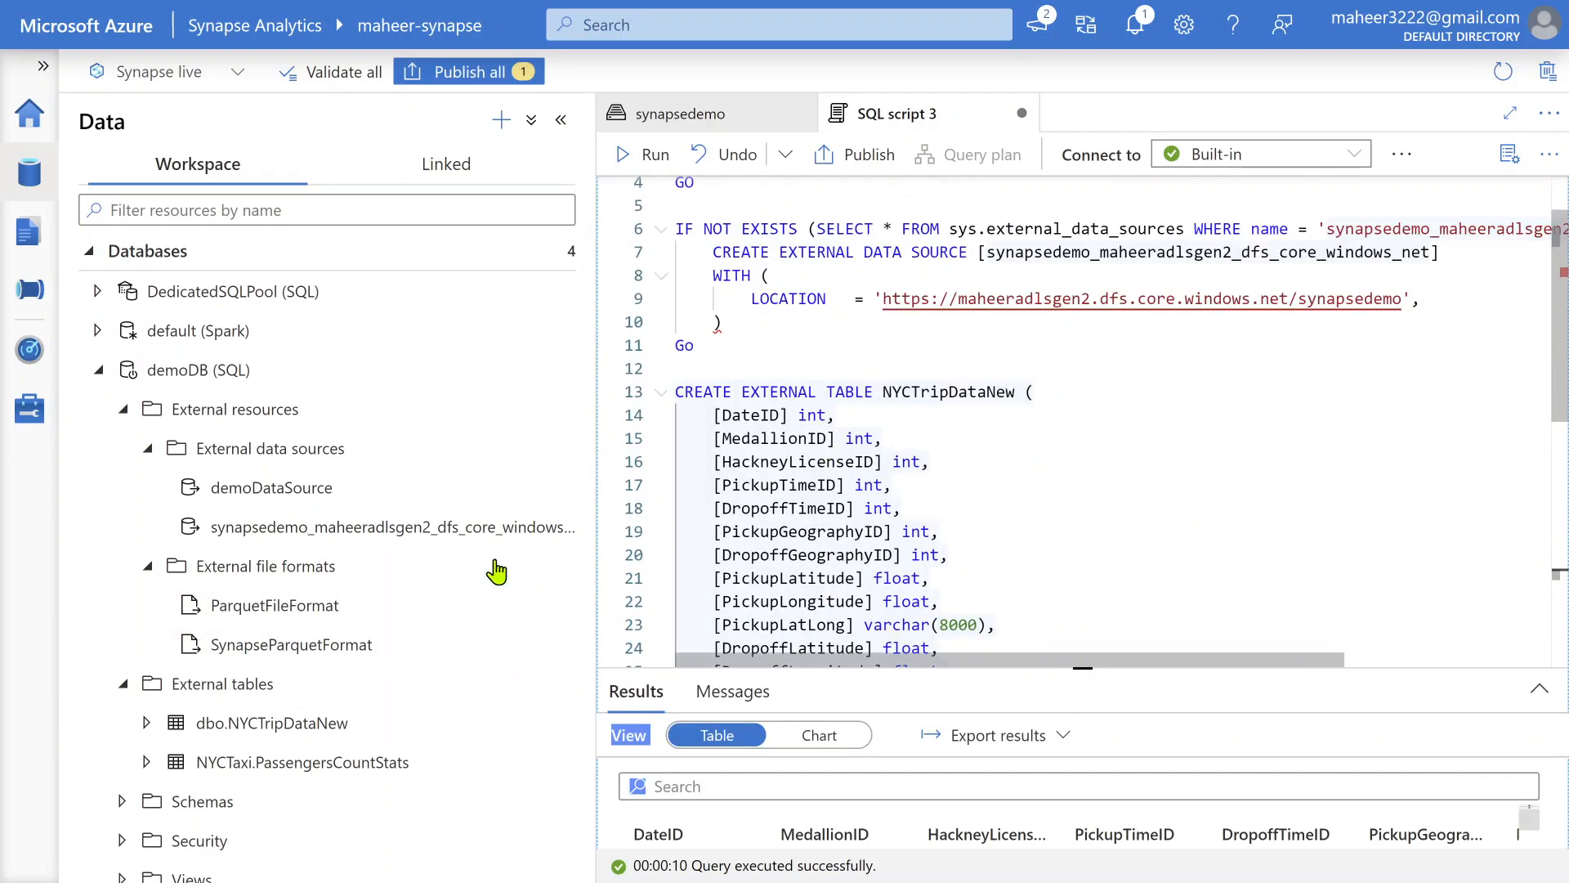
- Generate a new SQL script selecting the top 100 rows from dbo.NYCTripDataNew, hide its properties and review the query
scroll(409, 605, "down", 1)
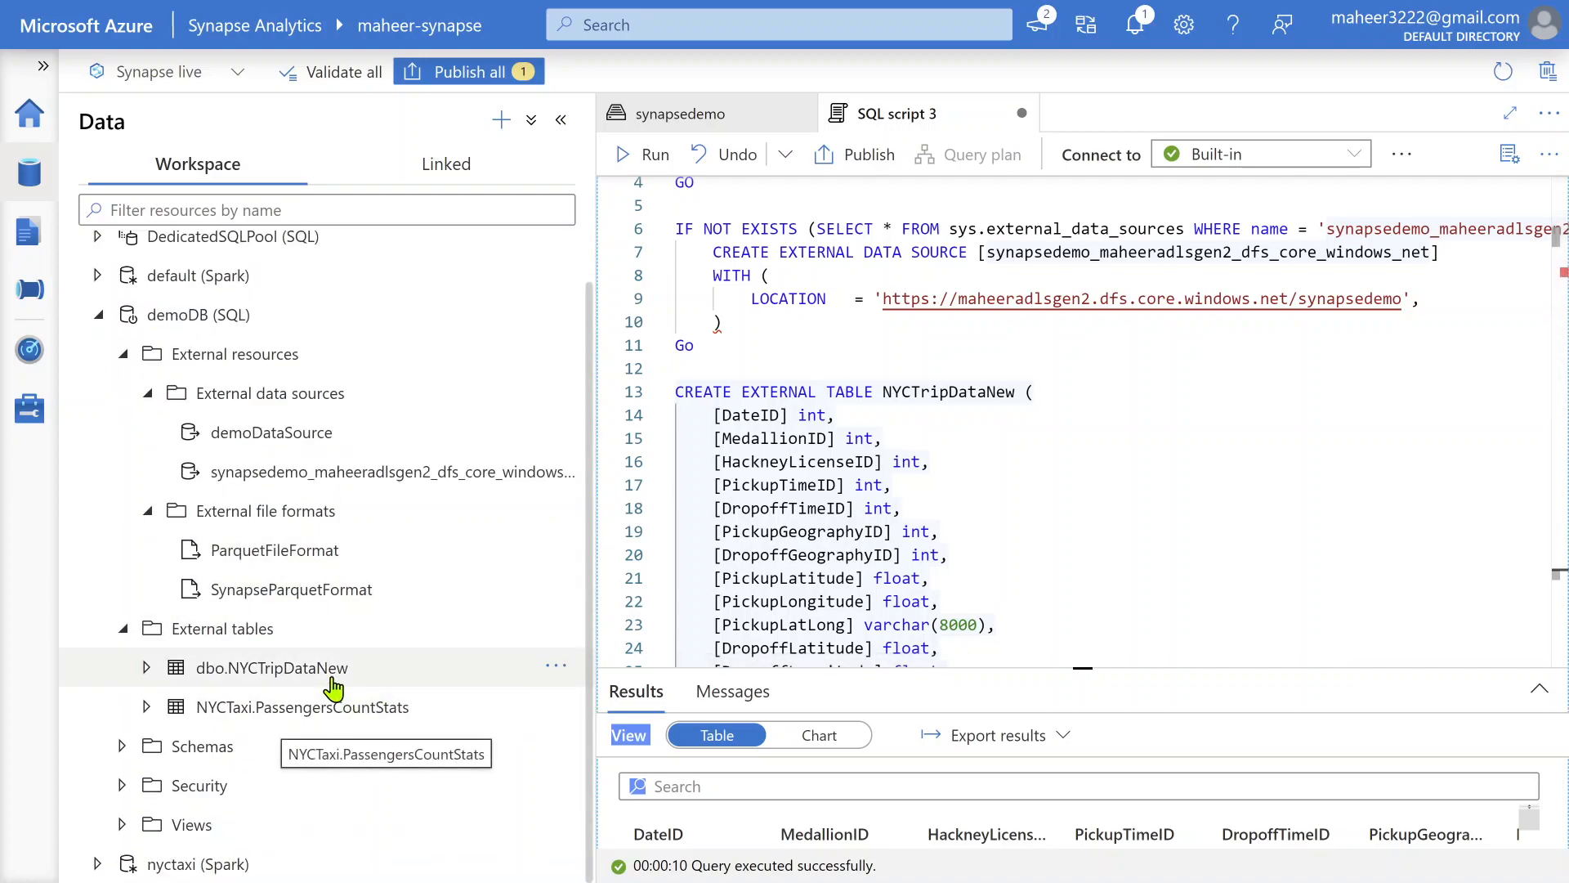
left_click(298, 670)
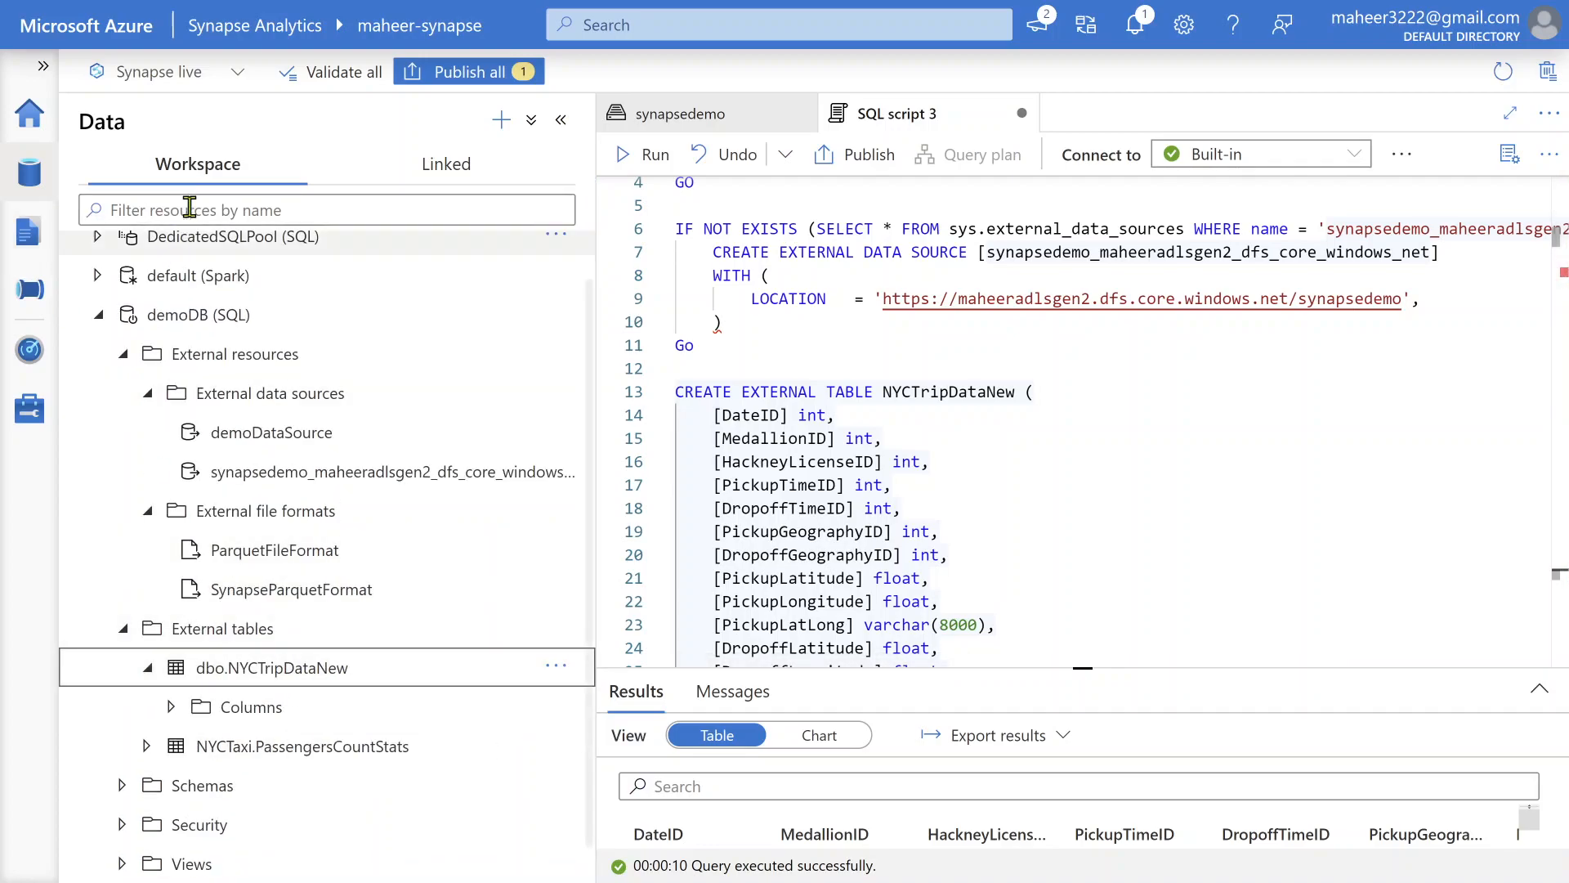
right_click(285, 672)
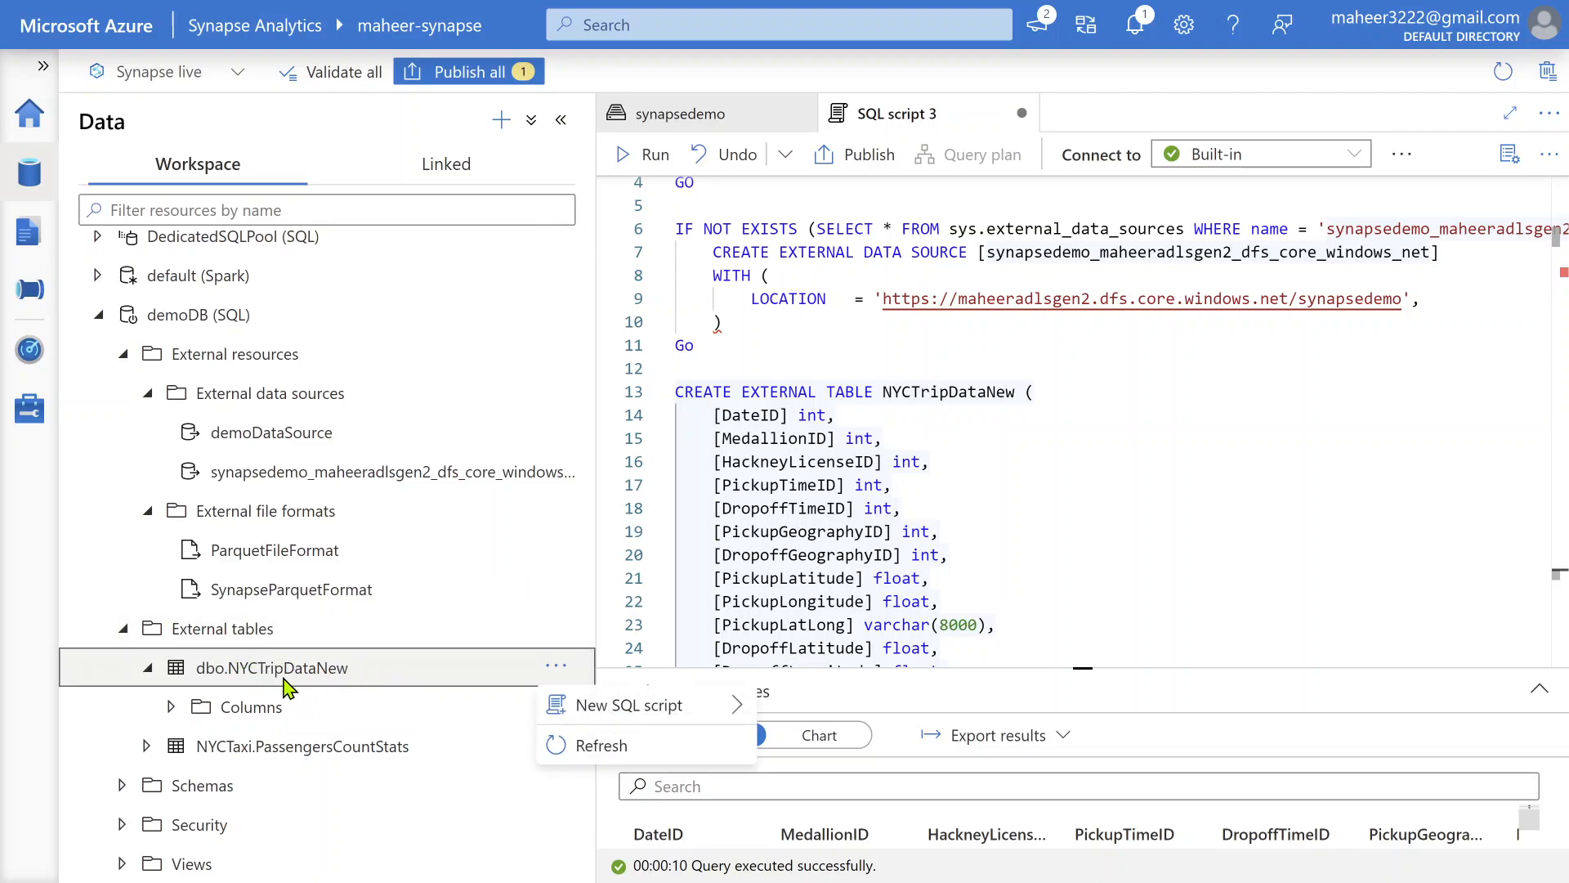
mouse_move(592, 716)
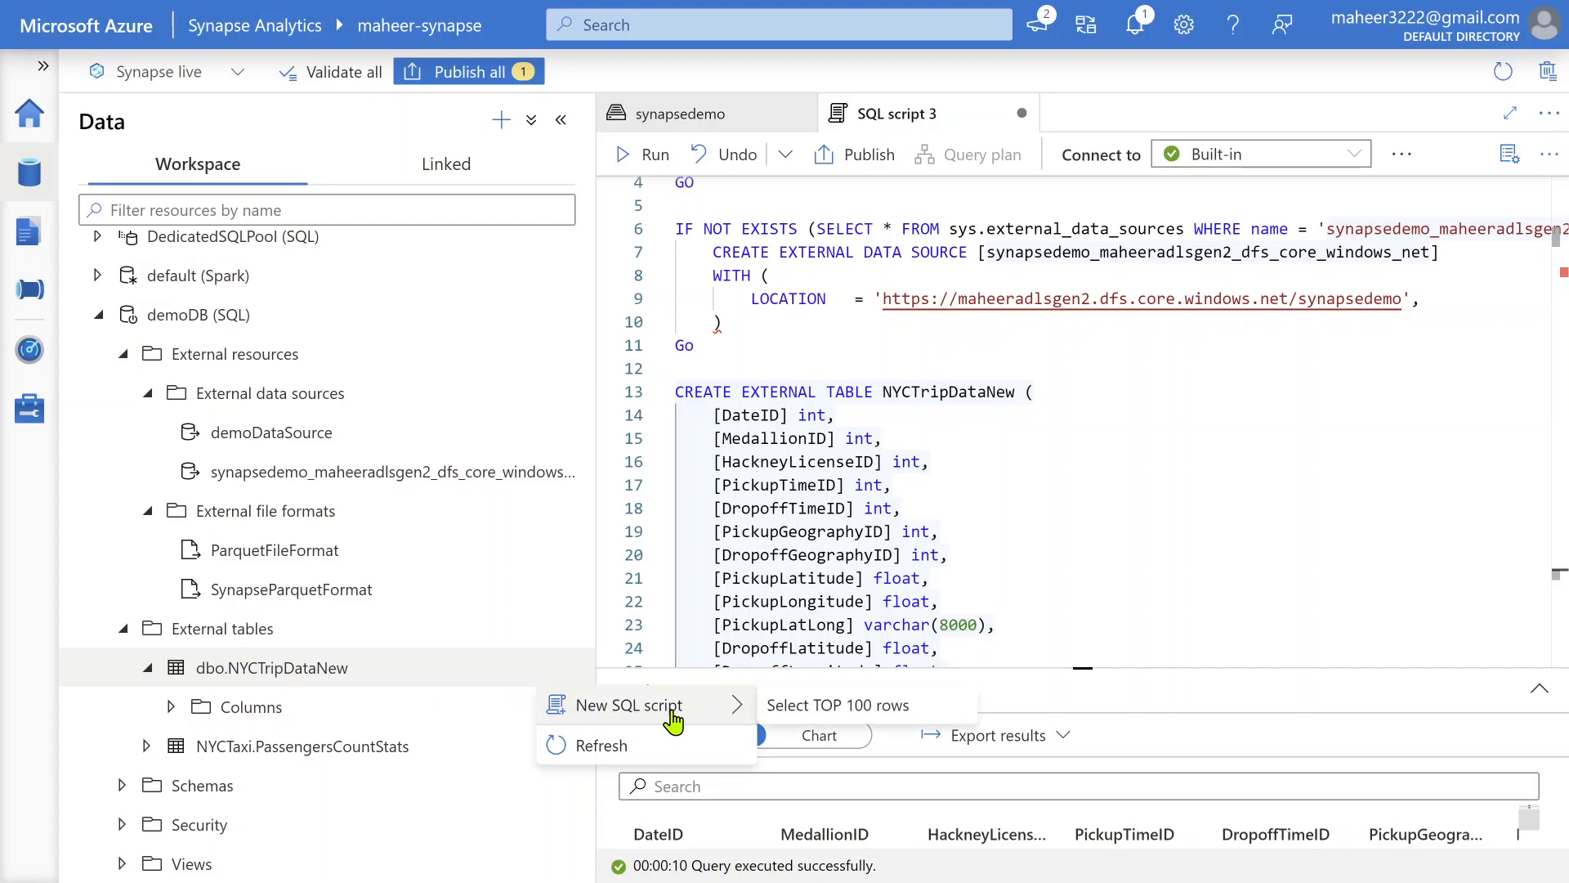
left_click(829, 716)
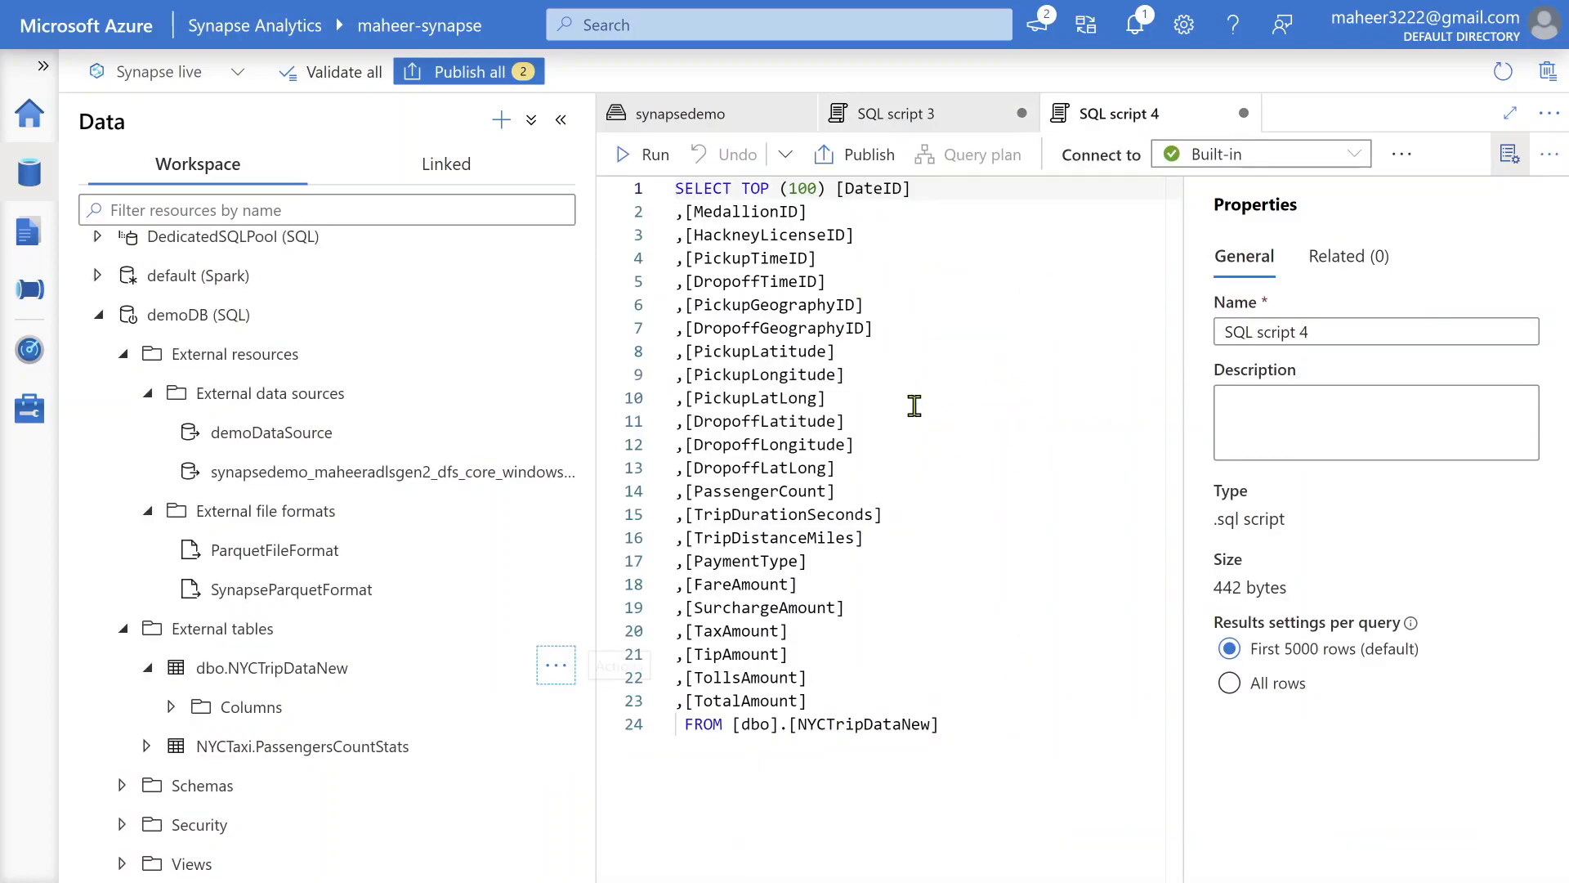
left_click(1513, 156)
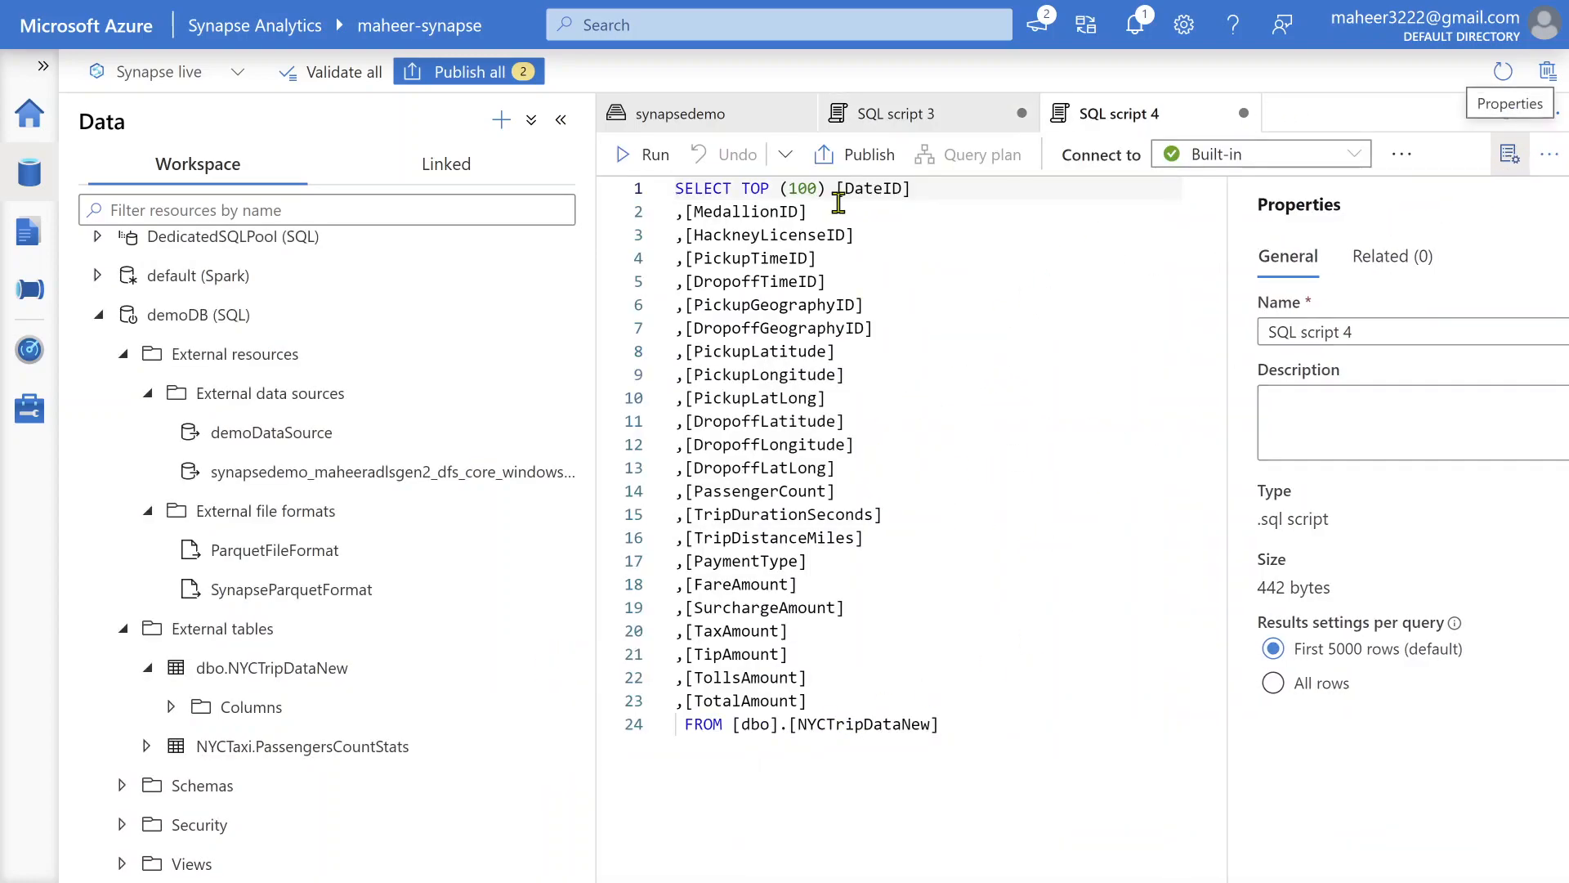
left_click_drag(733, 189, 909, 193)
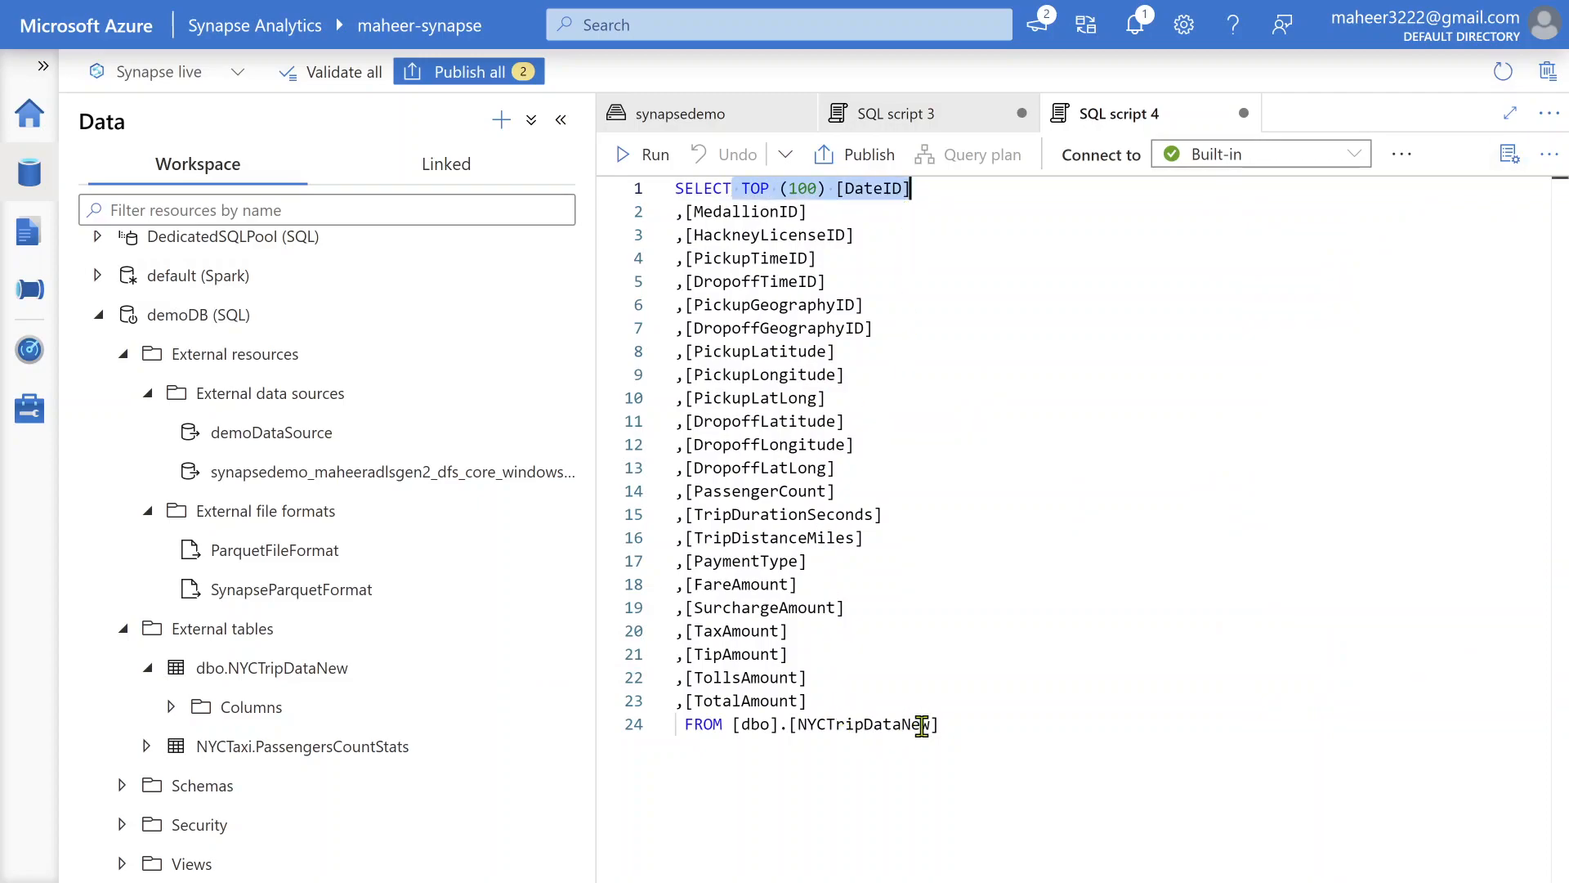
left_click_drag(922, 725, 750, 700)
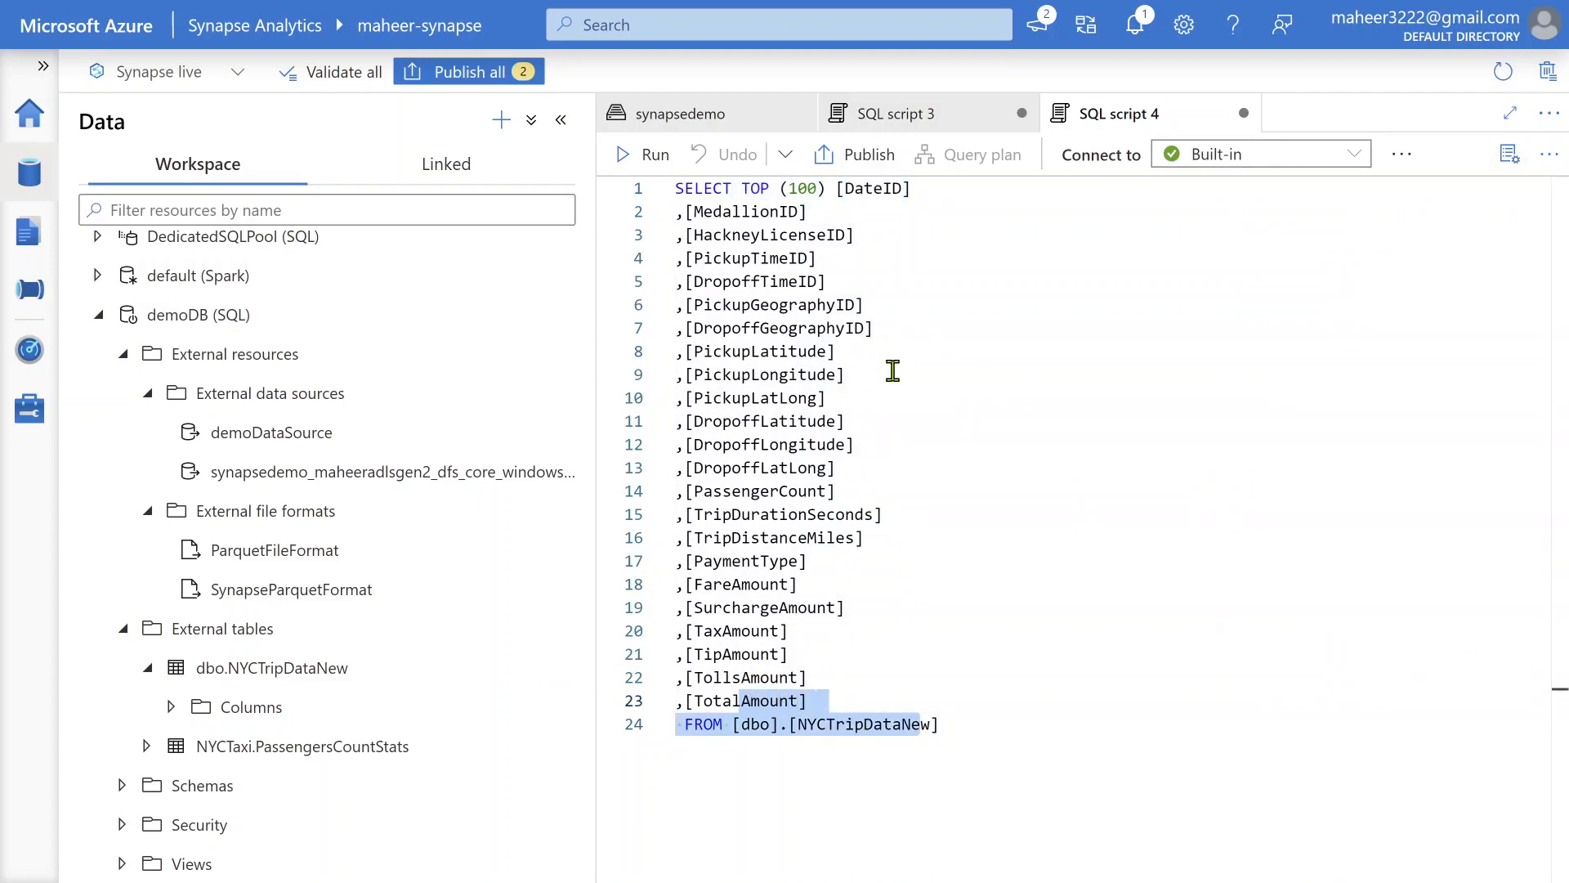
left_click(975, 470)
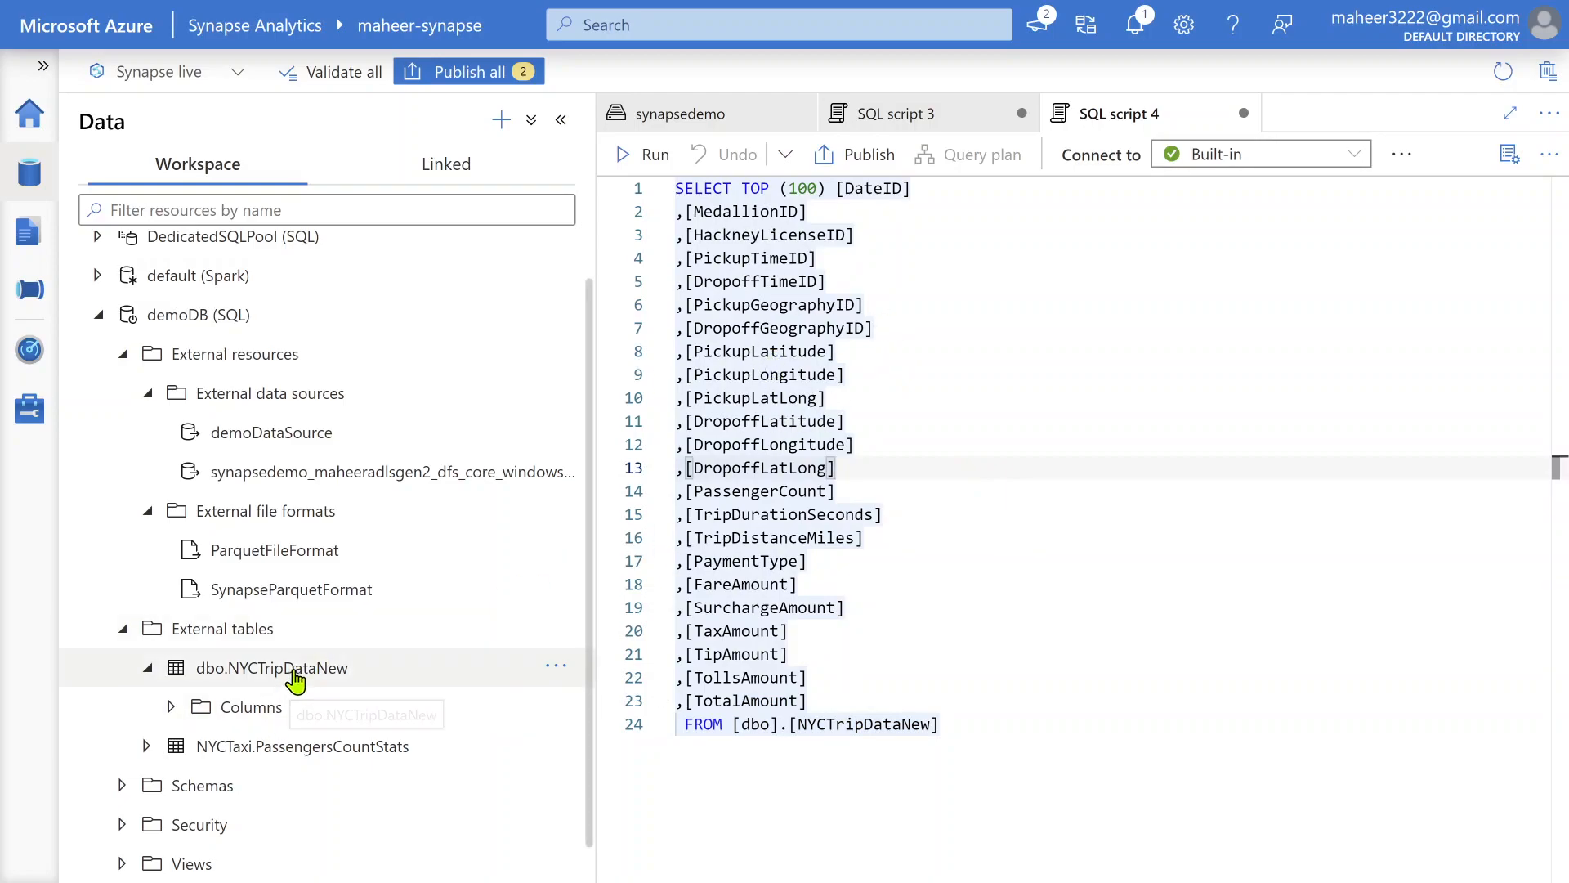
- Return to the linked synapsedemo data folder and check which new SQL script options NYCTripSmall.parquet offers
left_click(717, 118)
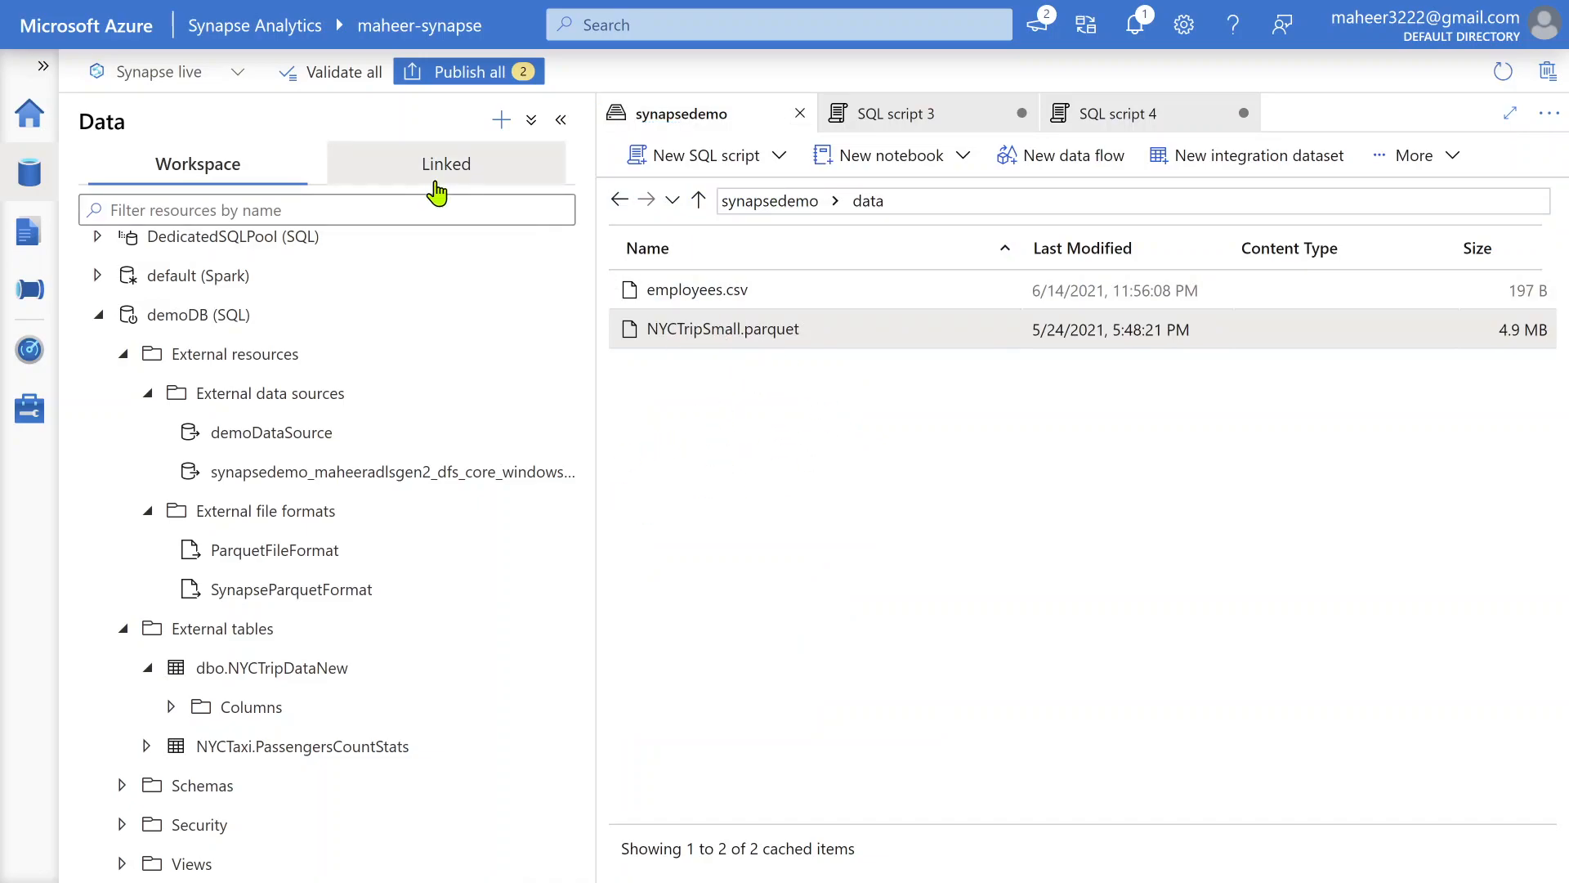
left_click(441, 173)
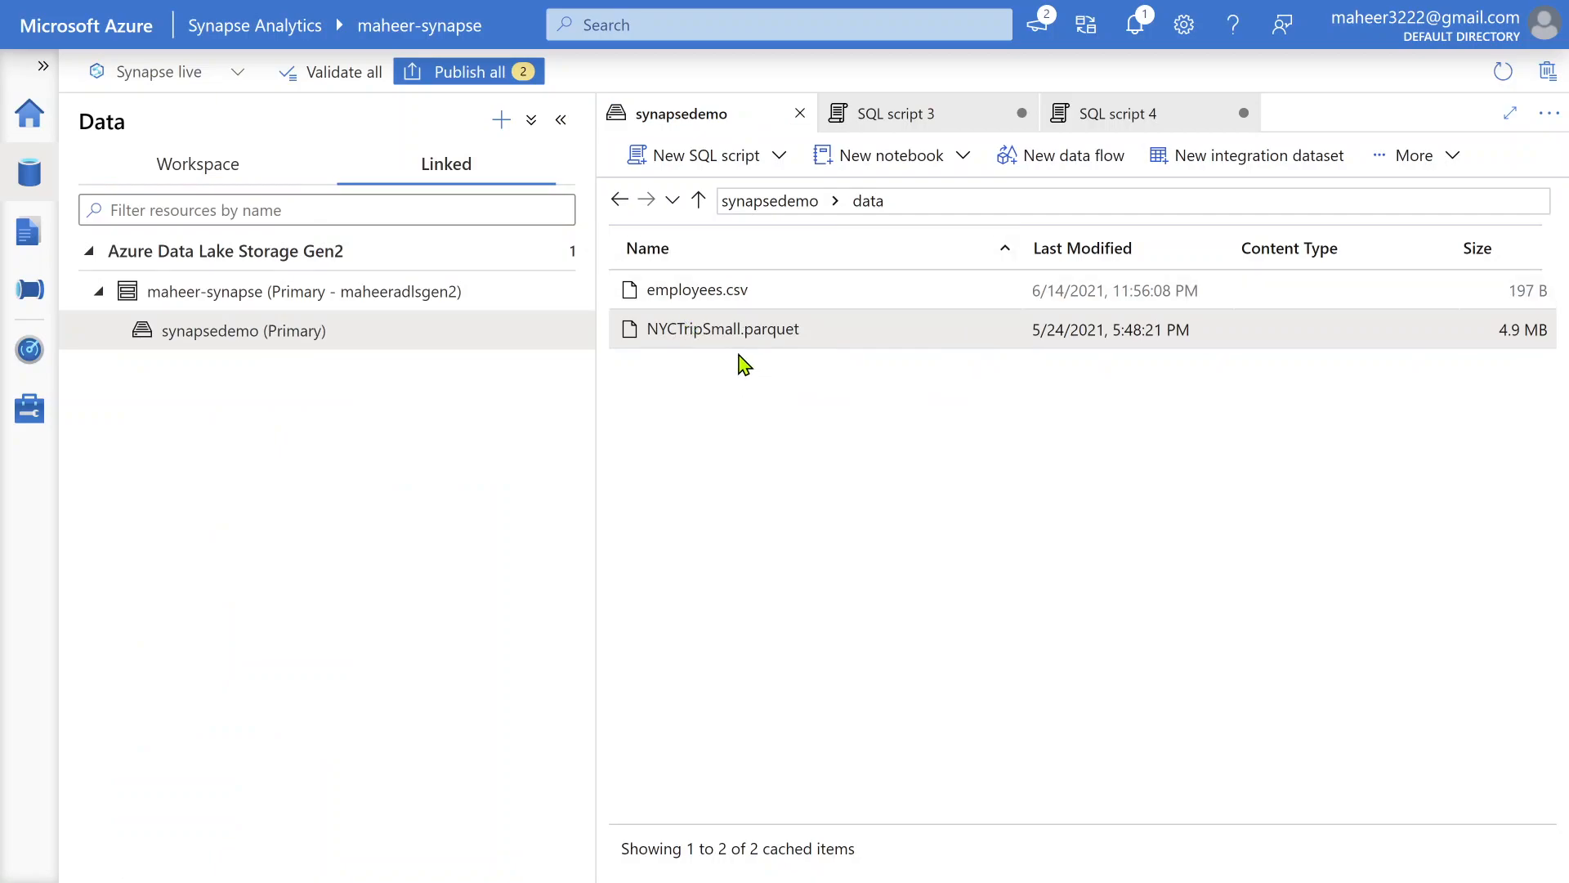
right_click(703, 328)
mouse_move(733, 359)
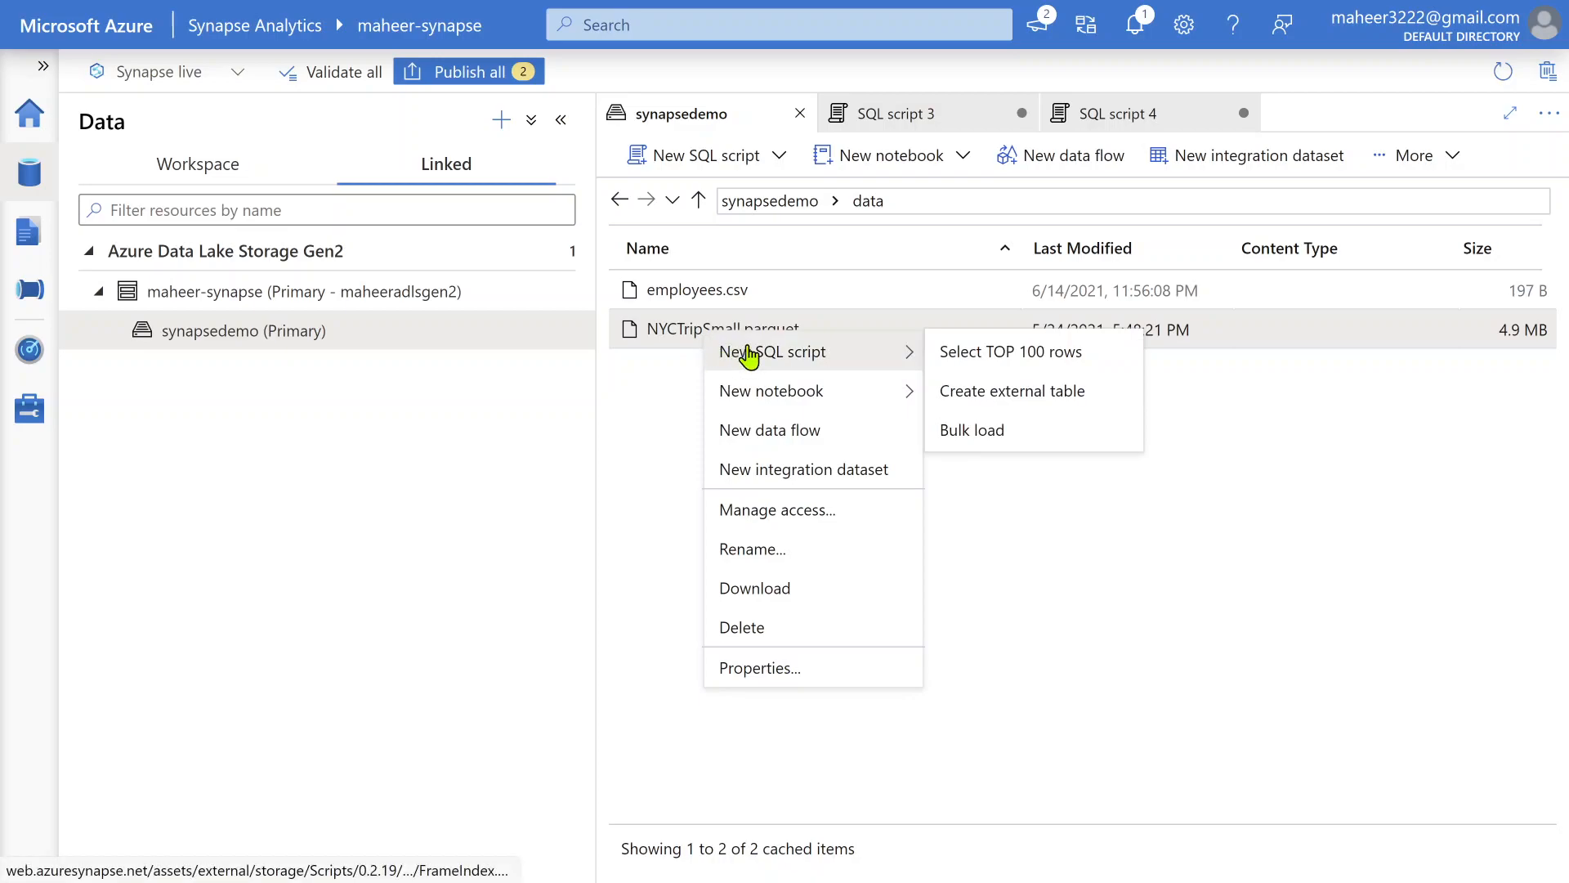
left_click(1029, 543)
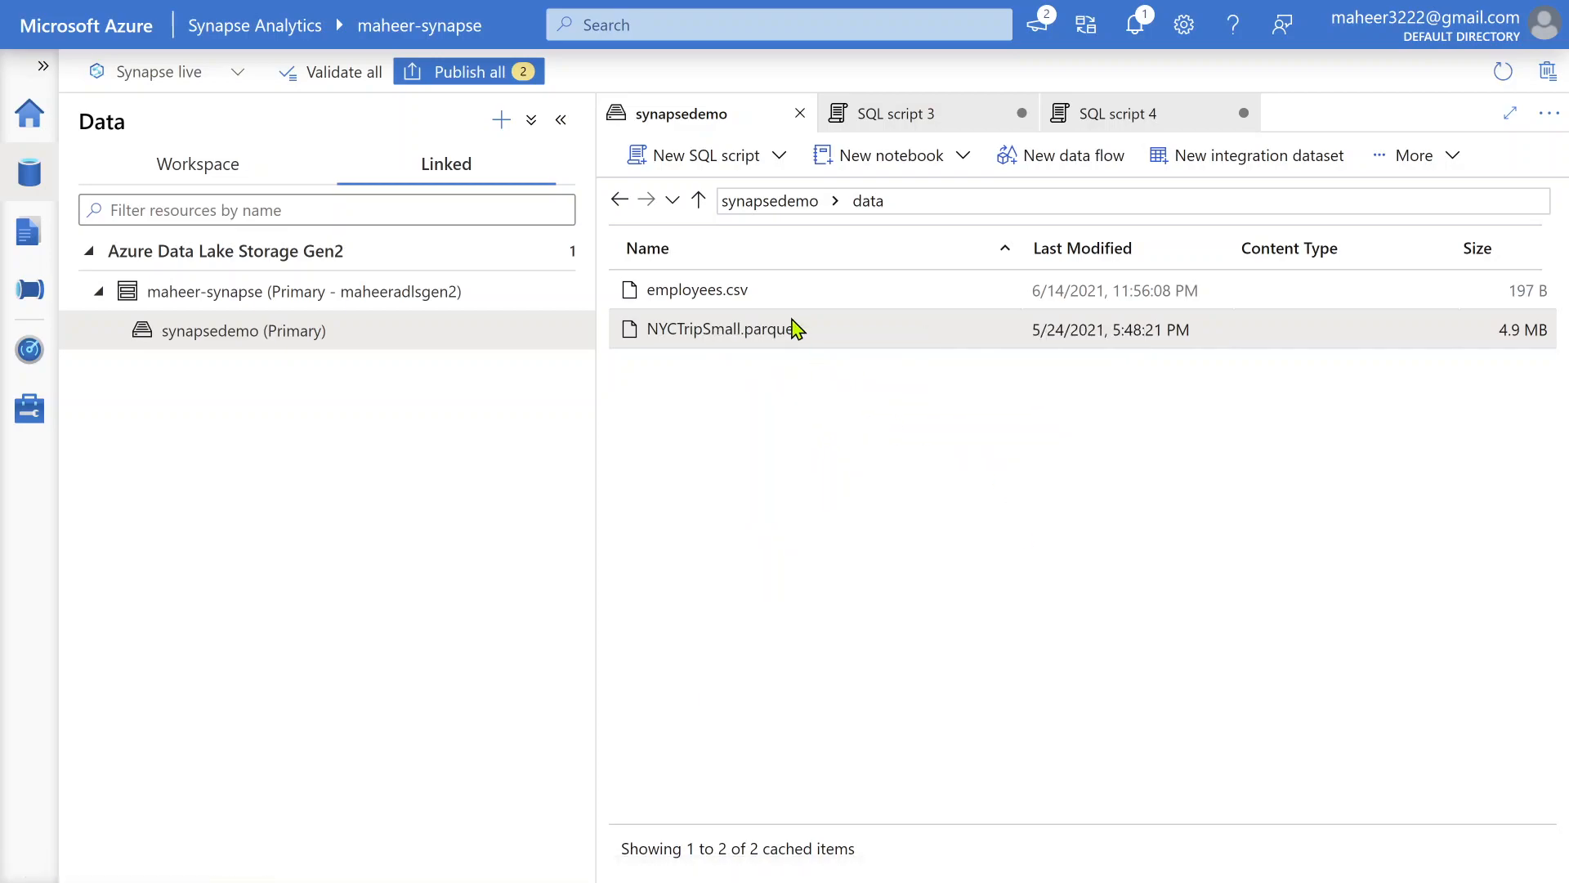
- Check which new SQL script options employees.csv offers for comparison, and reselect NYCTripSmall.parquet
left_click(739, 296)
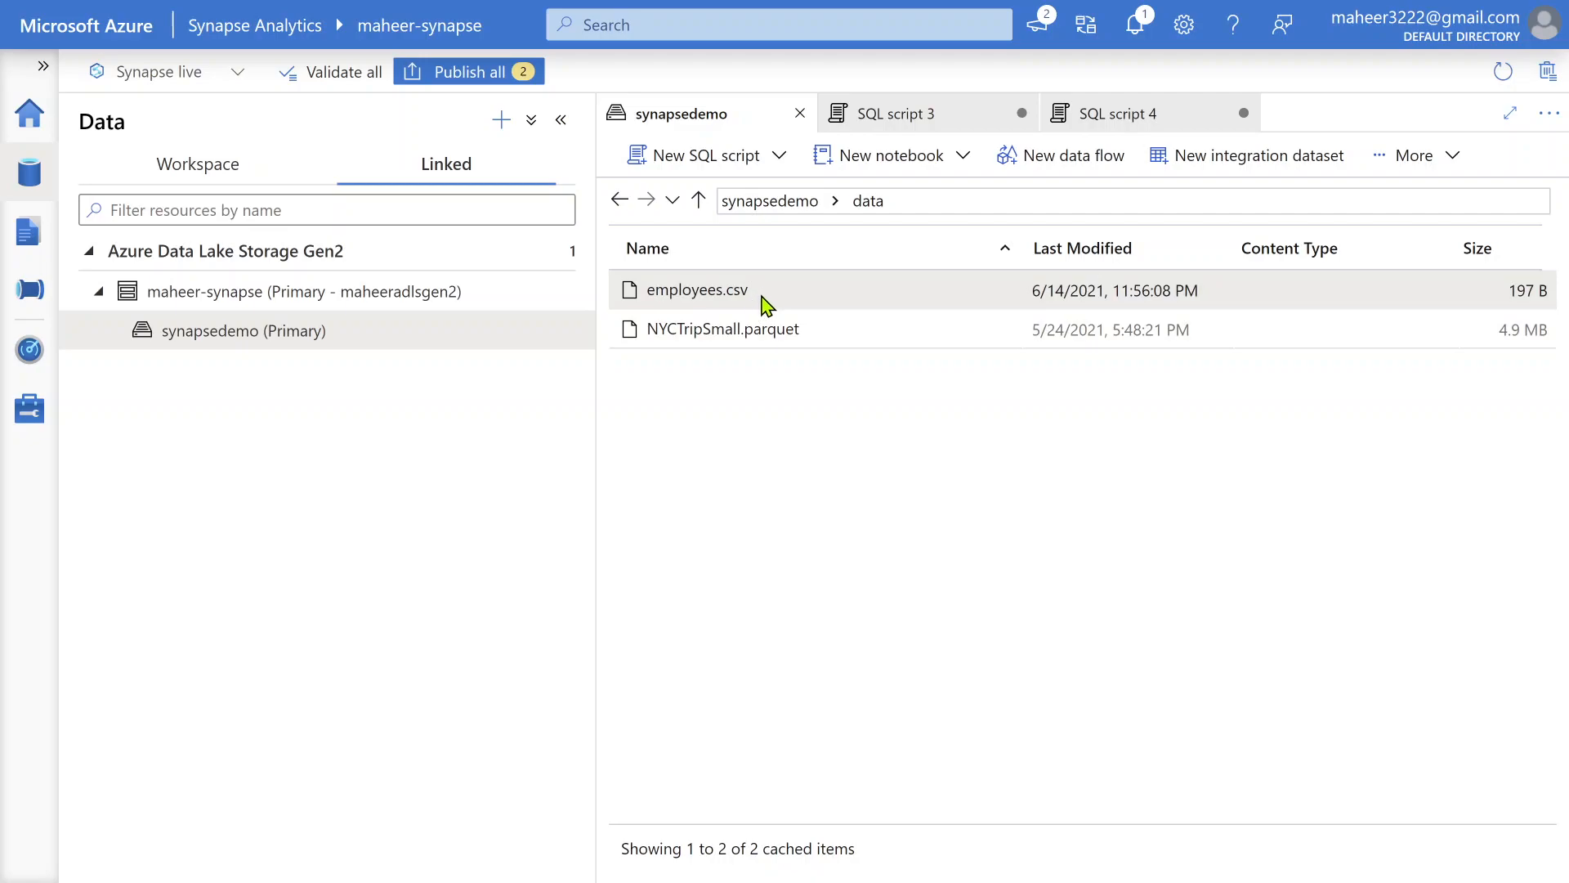
right_click(728, 294)
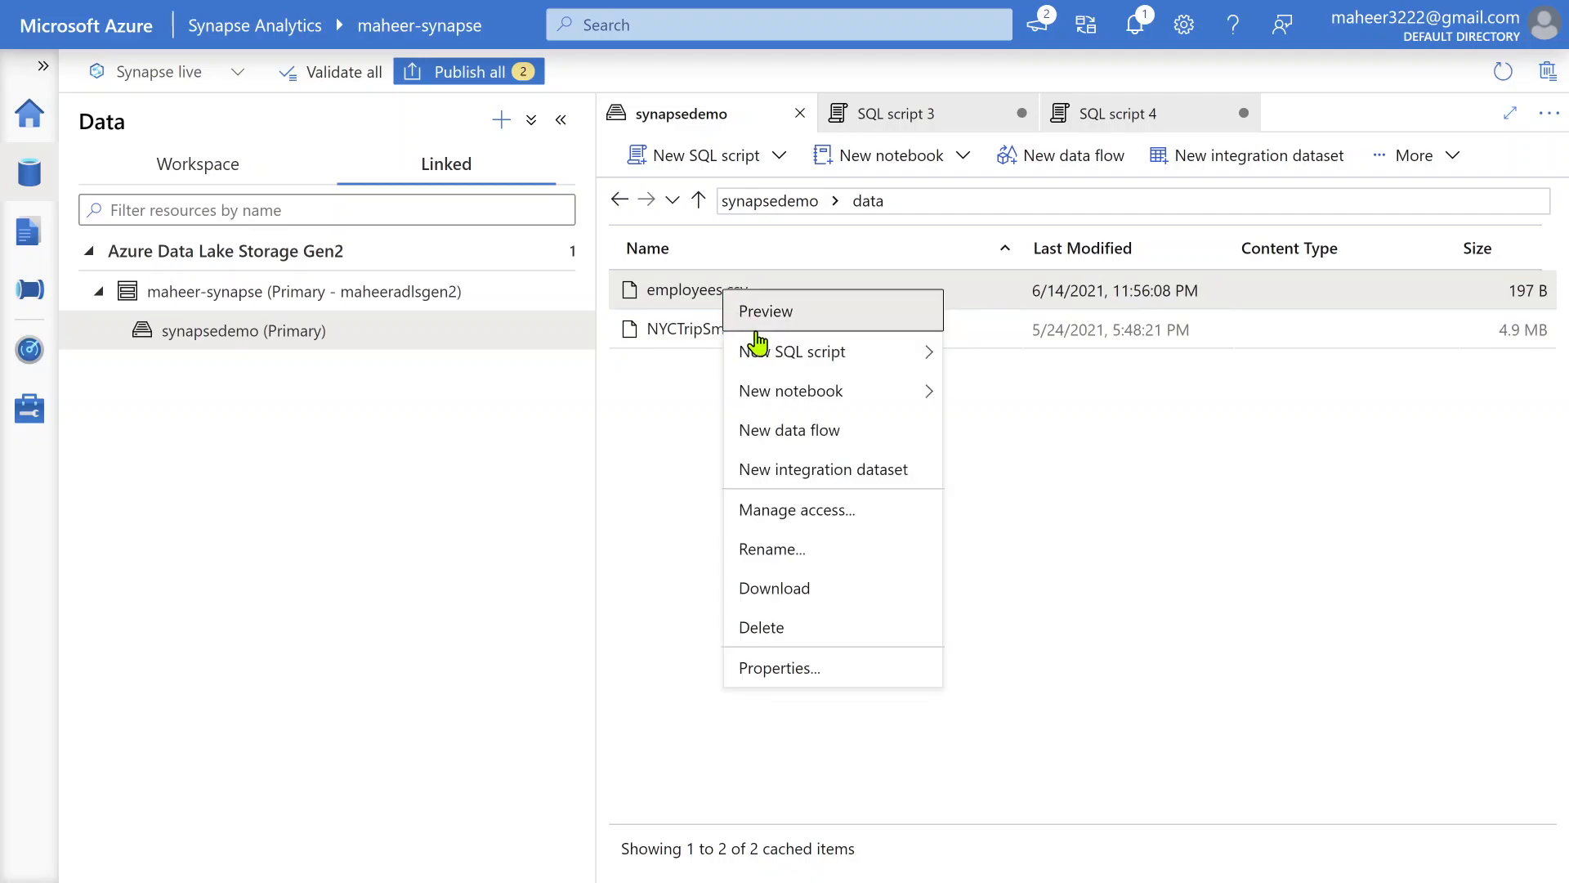
mouse_move(770, 365)
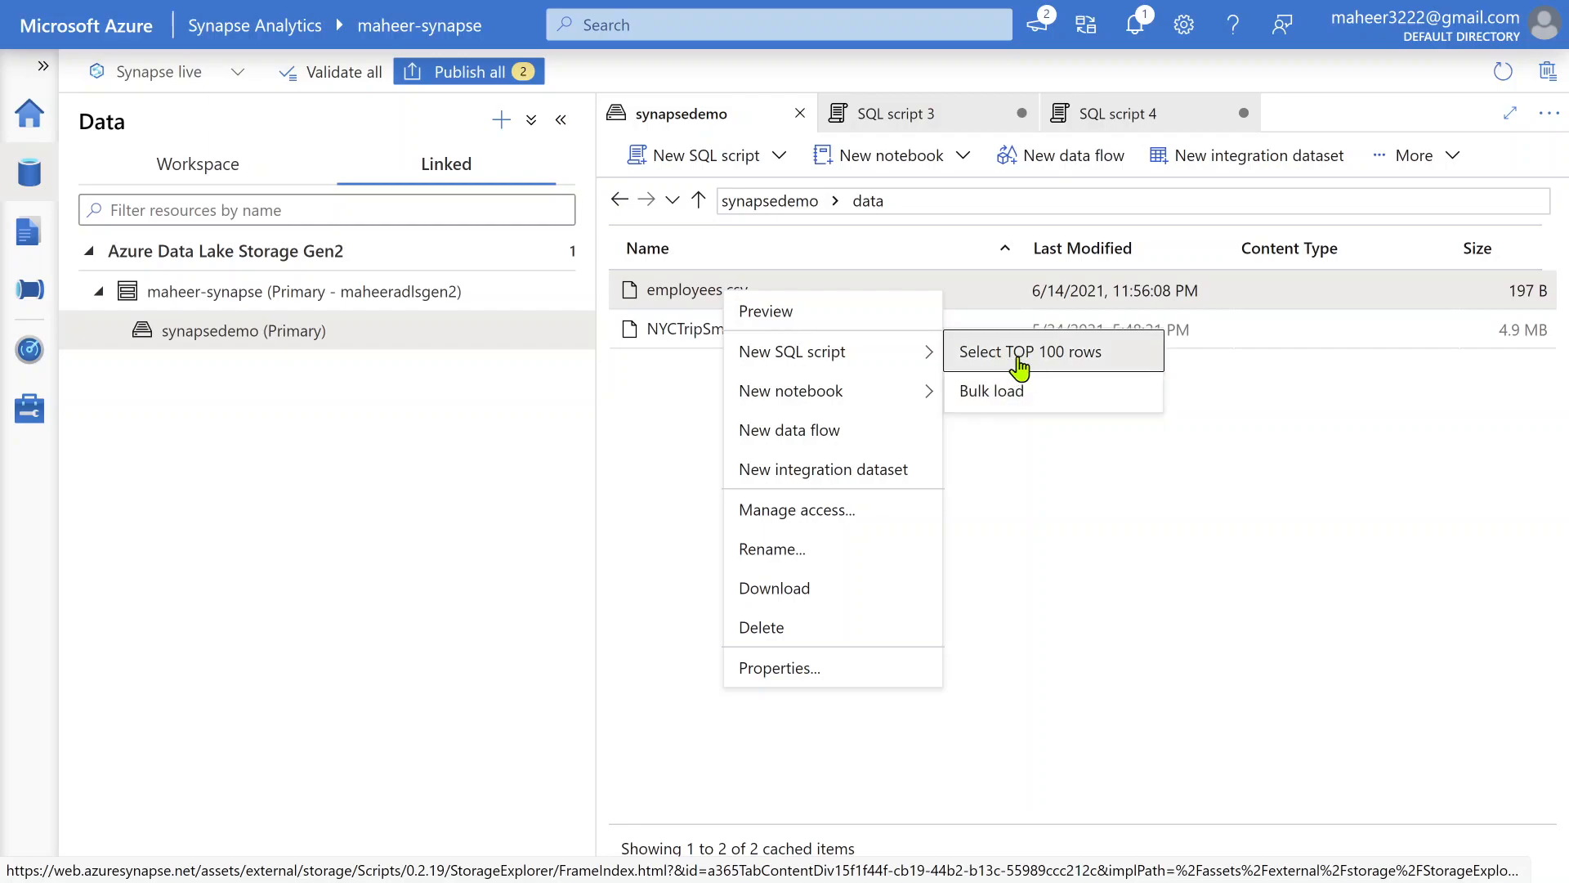
left_click(1042, 458)
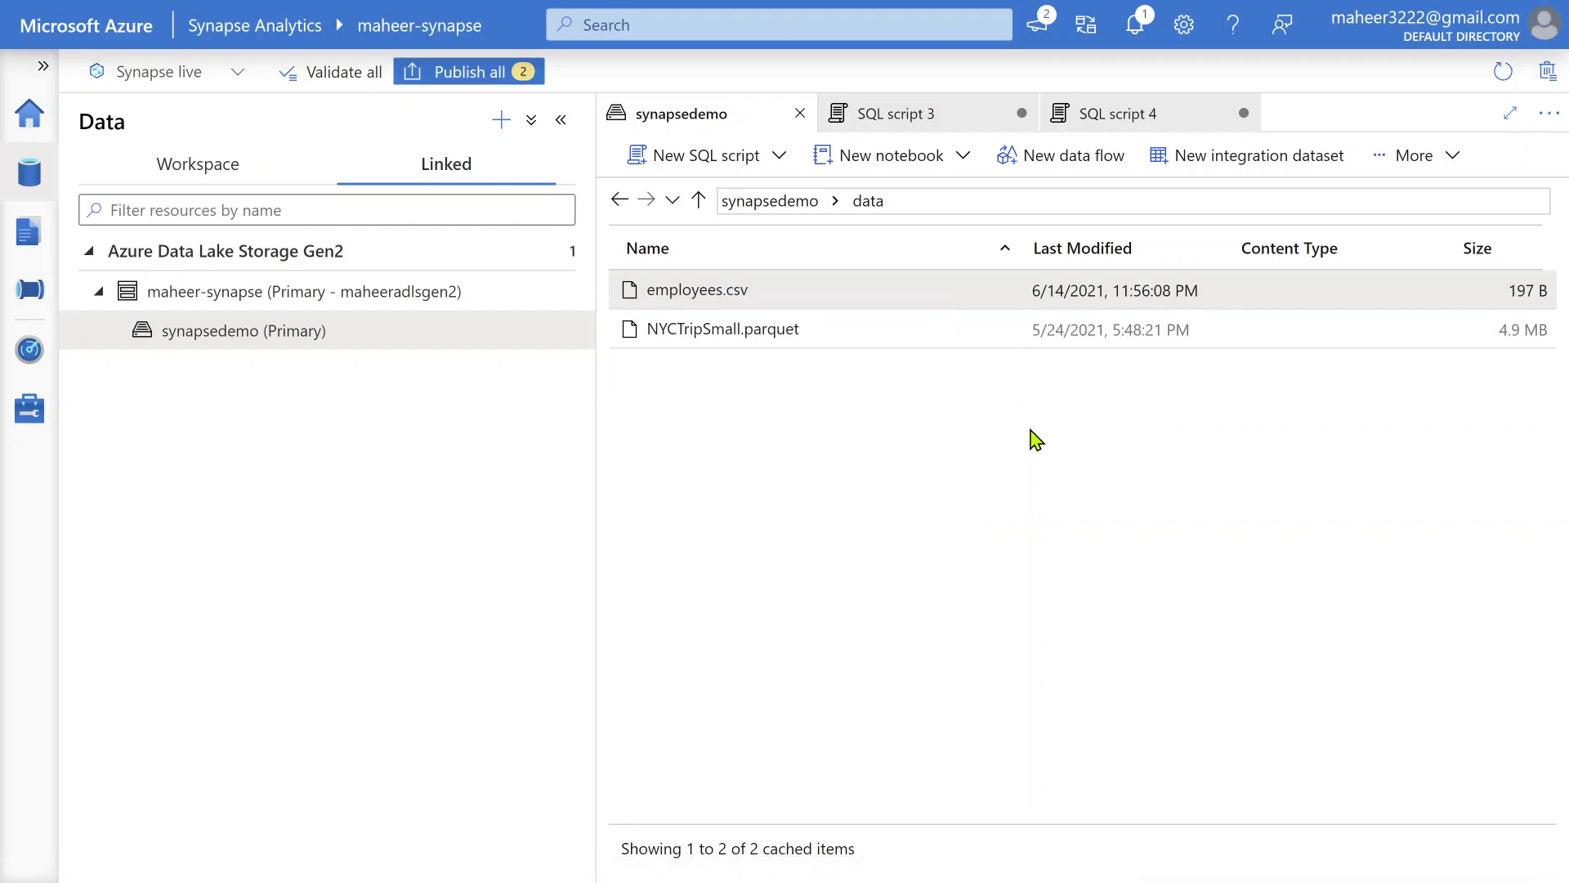
left_click(745, 347)
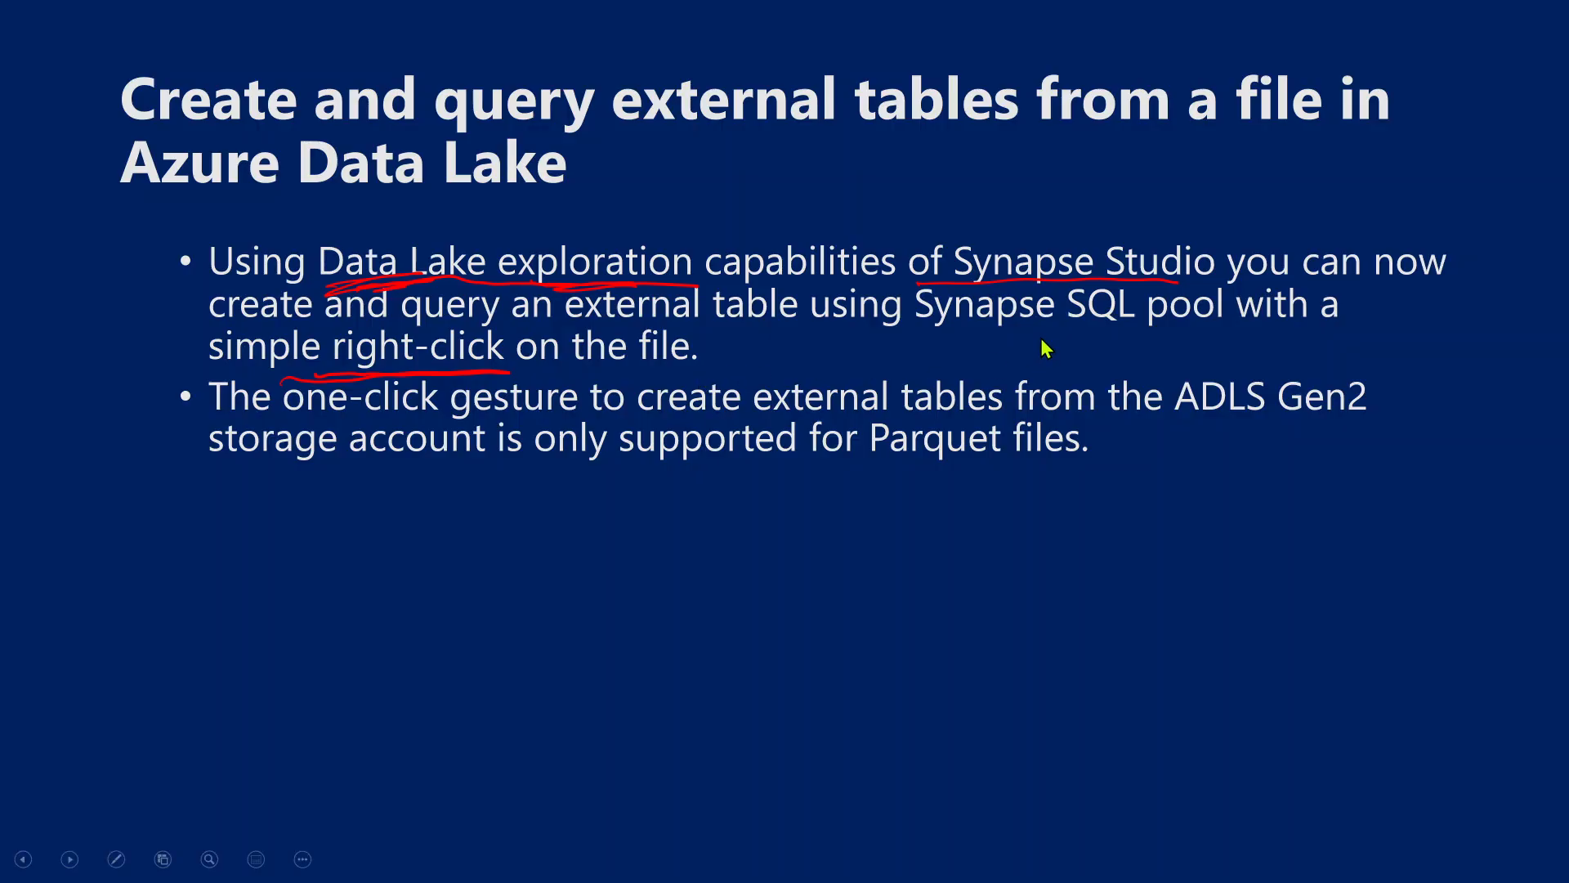
left_click_drag(772, 481, 1086, 474)
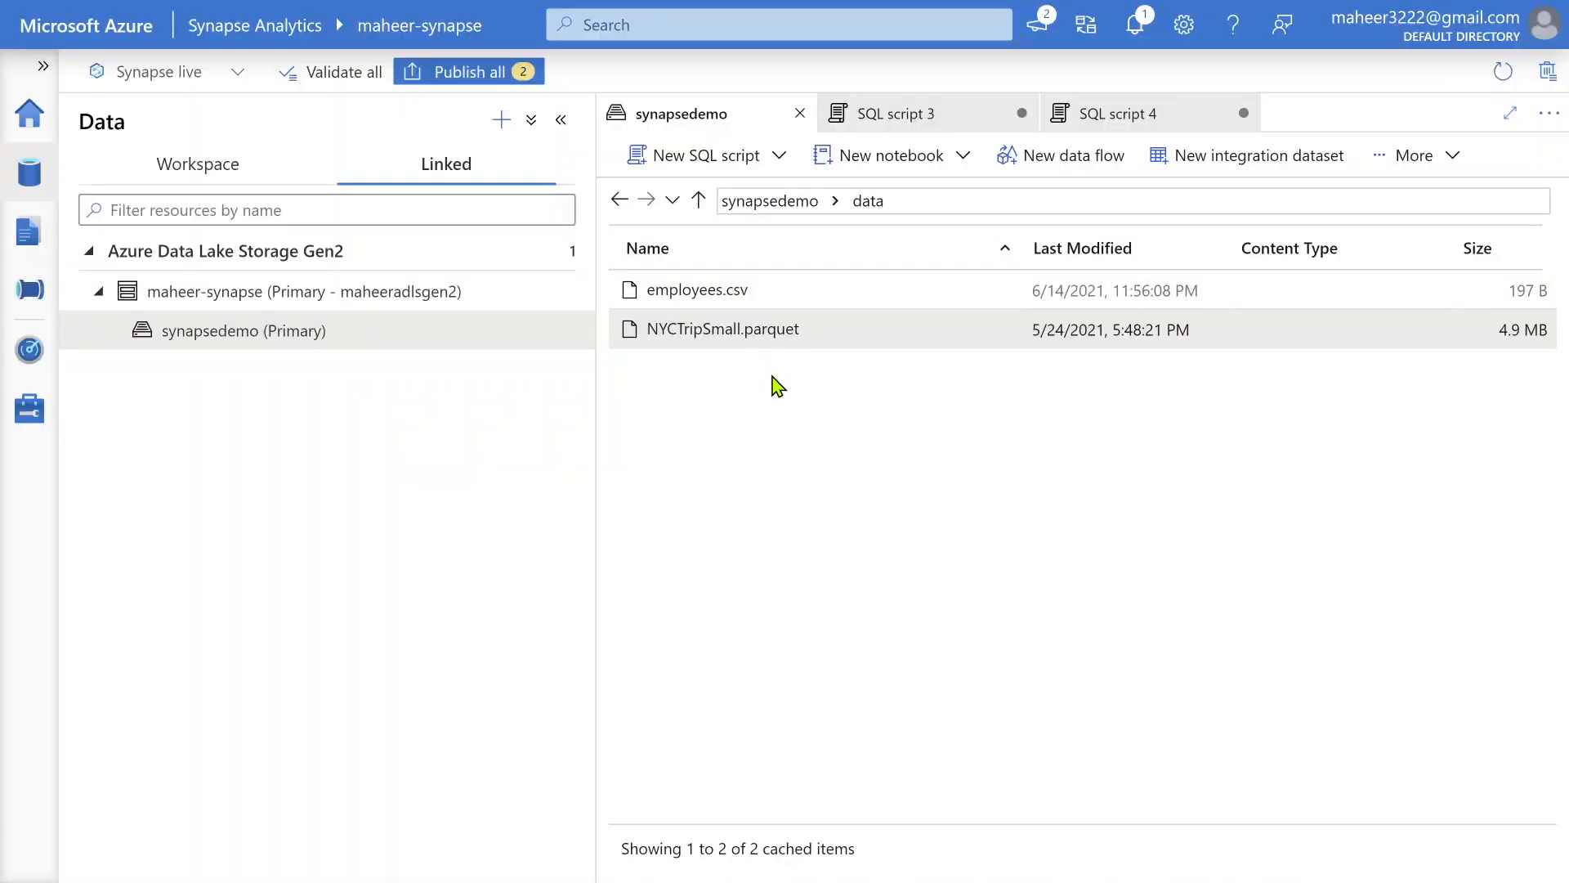
key("alt+Tab")
key("Right")
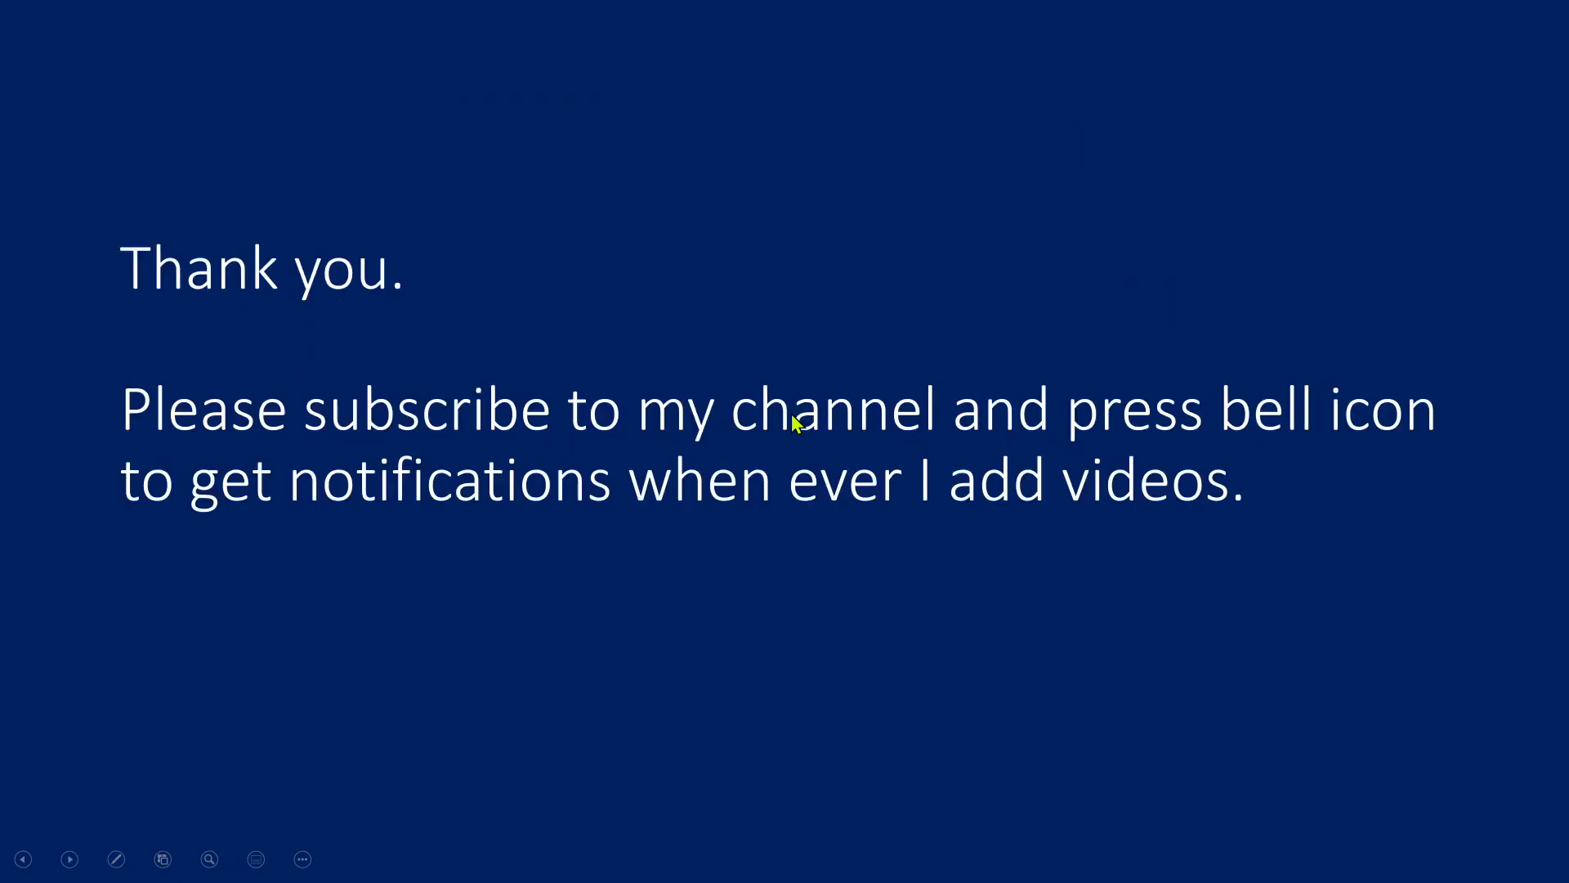
key("ctrl+p")
left_click_drag(383, 339, 590, 227)
left_click_drag(445, 363, 686, 227)
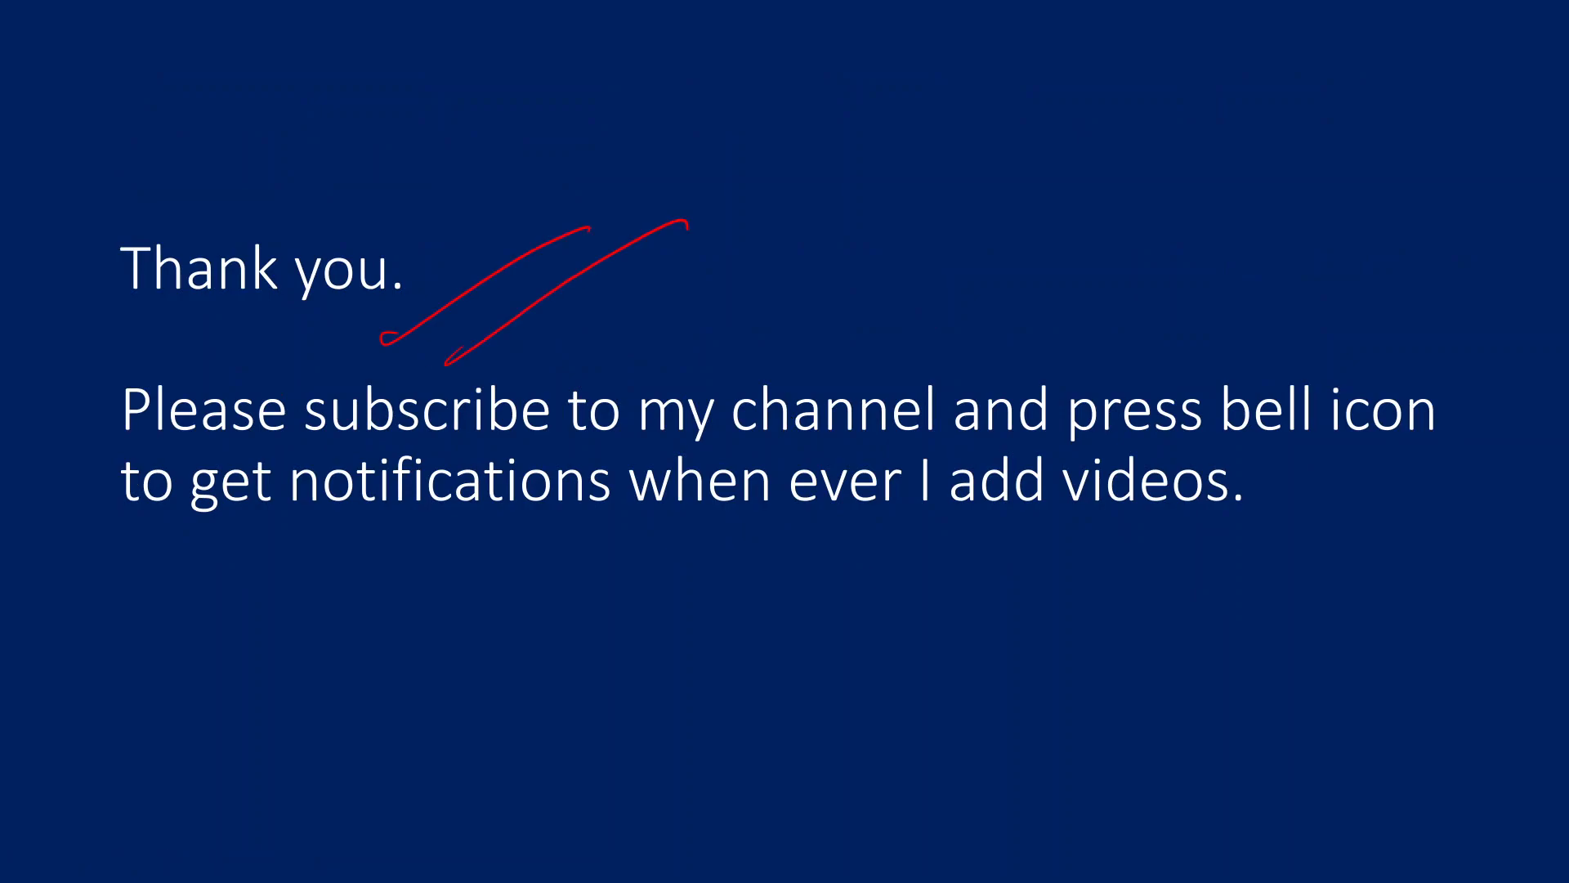
left_click_drag(1131, 564, 1361, 480)
mouse_move(1148, 590)
left_mouse_down()
mouse_move(1136, 596)
mouse_move(1402, 500)
left_mouse_up()
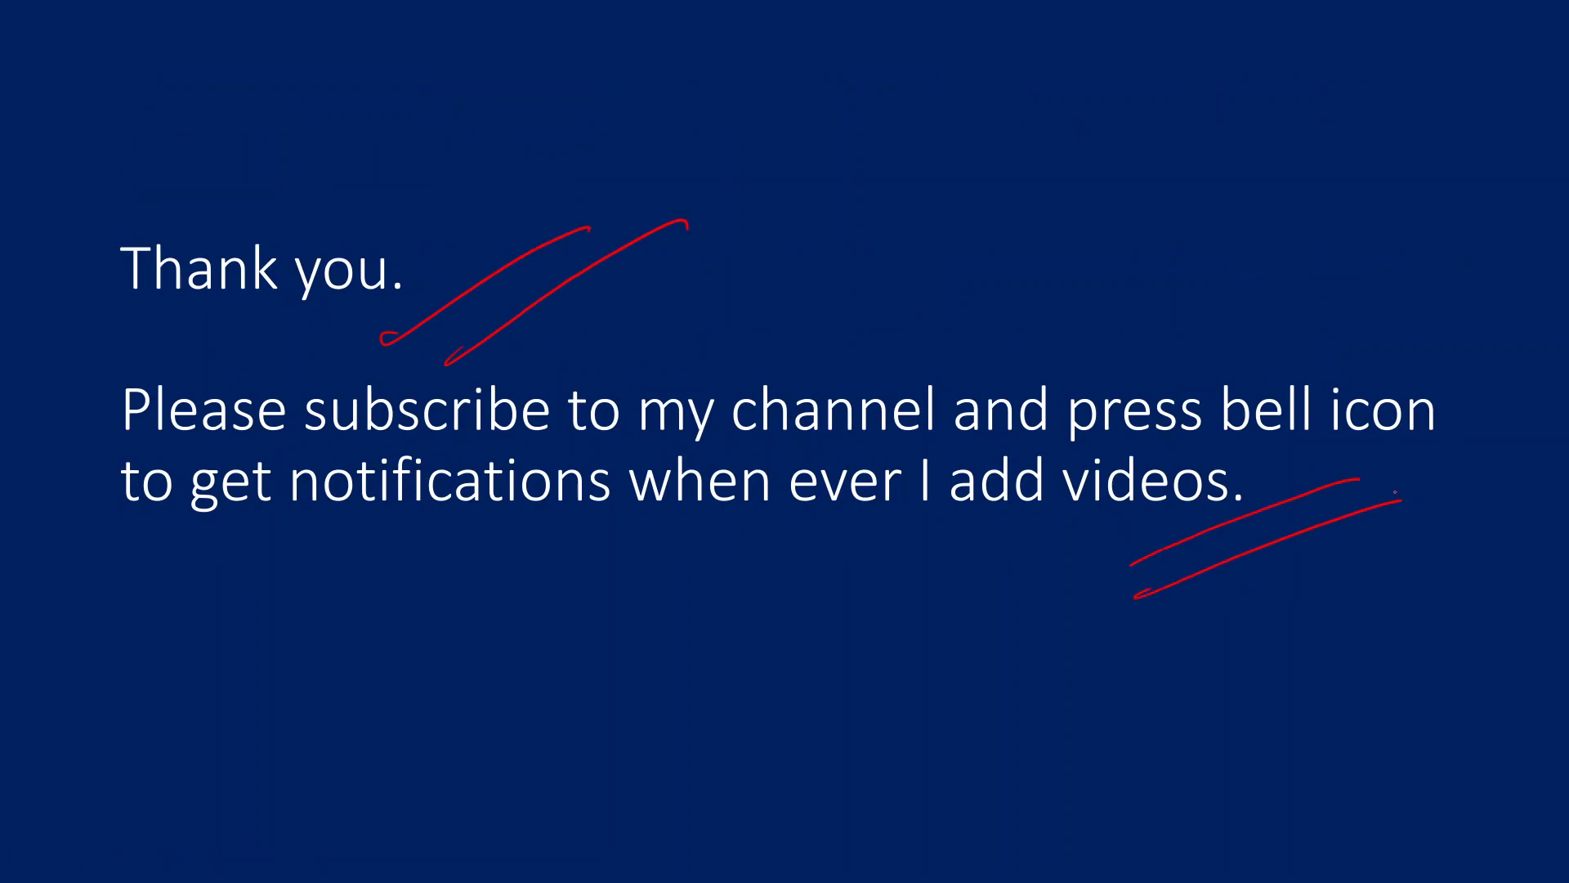